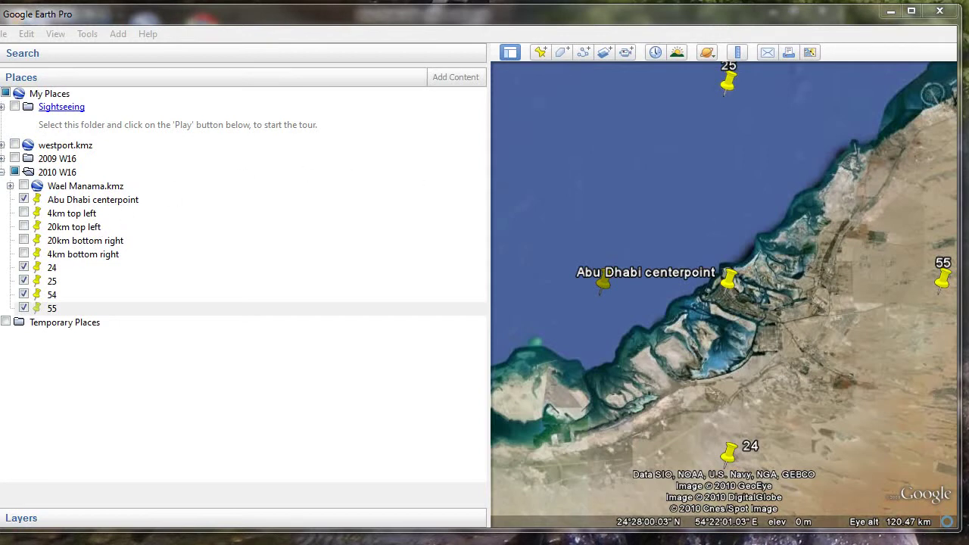
Bring up the Abu Dhabi.xlsx workbook and scroll Sheet1 to the satellite image size in row 27
{"action": "key", "text": "alt+Tab"}
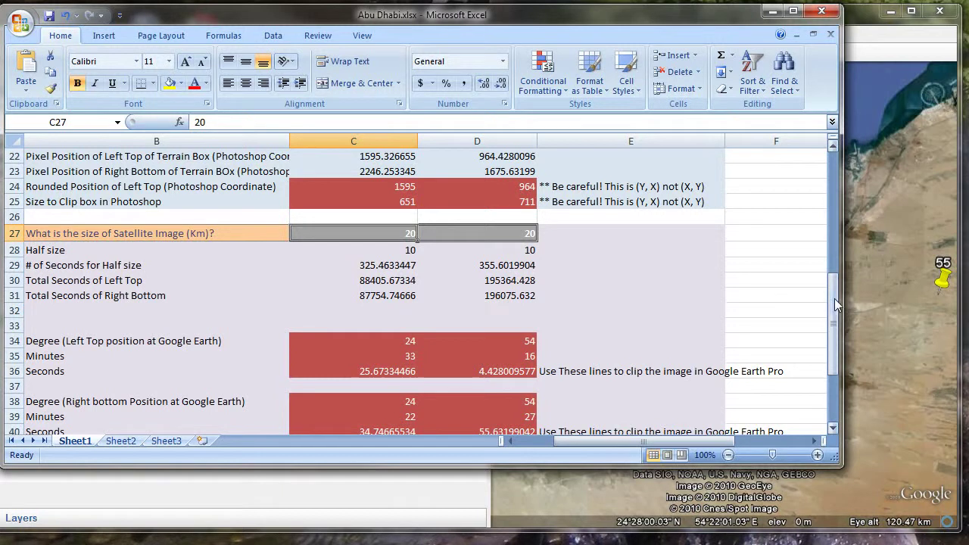
{"action": "left_click_drag", "start_coordinate": [833, 299], "coordinate": [834, 161]}
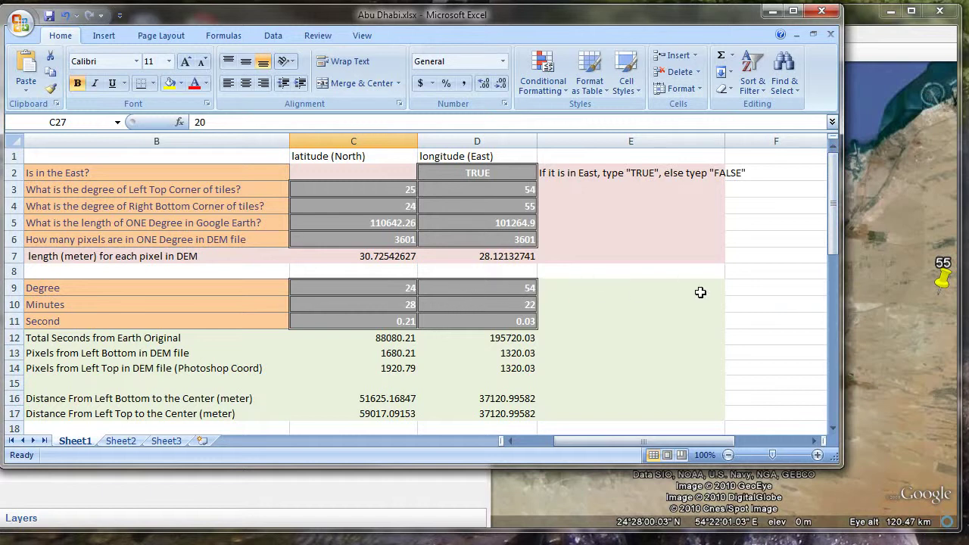
{"action": "left_click_drag", "start_coordinate": [833, 205], "coordinate": [833, 329]}
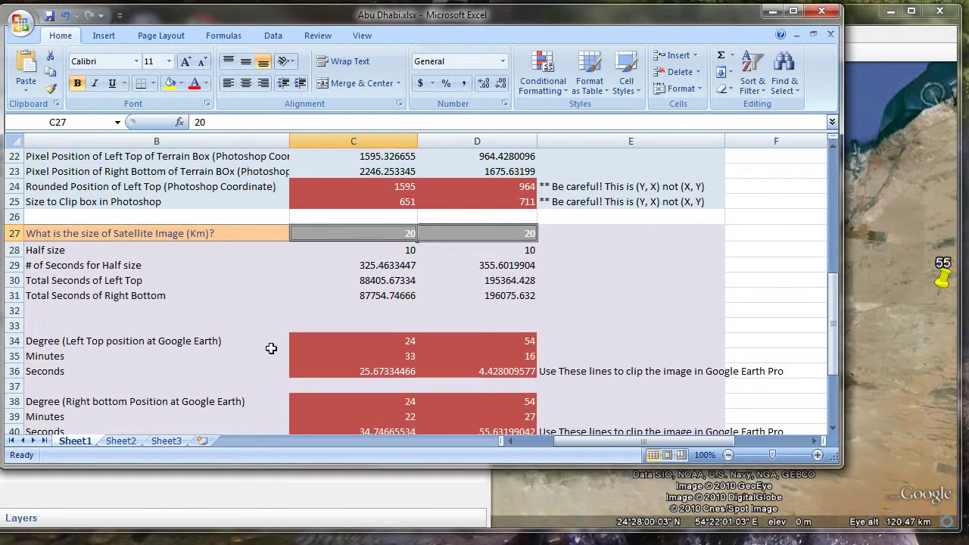
{"action": "scroll", "coordinate": [271, 348], "scroll_direction": "down", "scroll_amount": 1}
{"action": "scroll", "coordinate": [272, 349], "scroll_direction": "up", "scroll_amount": 1}
{"action": "scroll", "coordinate": [271, 348], "scroll_direction": "down", "scroll_amount": 1}
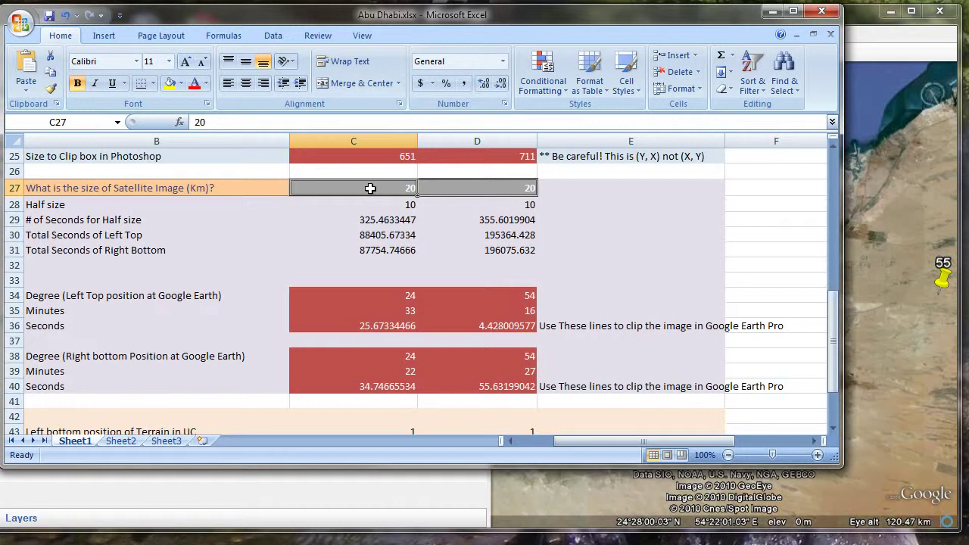
Enter 4 km as the latitude and longitude image sizes in C27 and D27
{"action": "type", "text": "4"}
{"action": "key", "text": "Return"}
{"action": "type", "text": "4"}
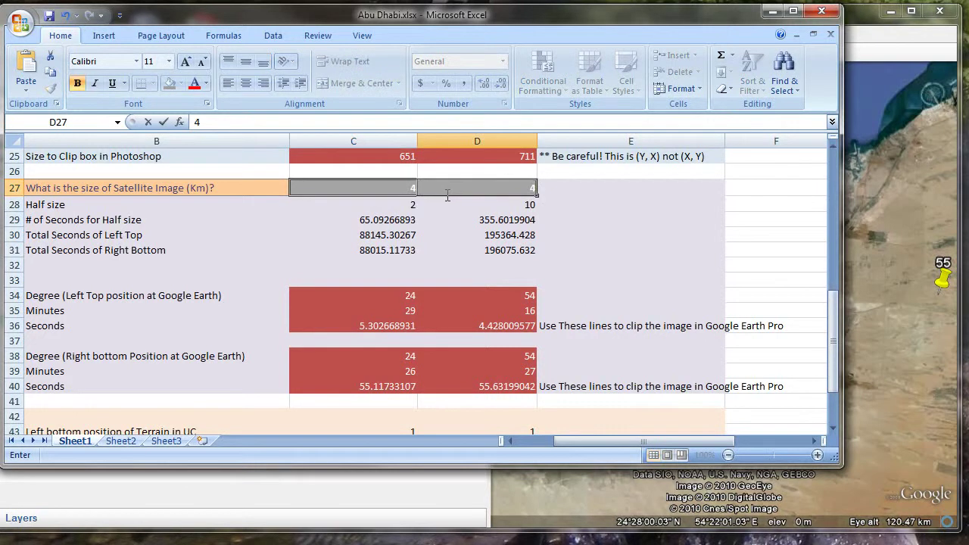
{"action": "left_click", "coordinate": [590, 205]}
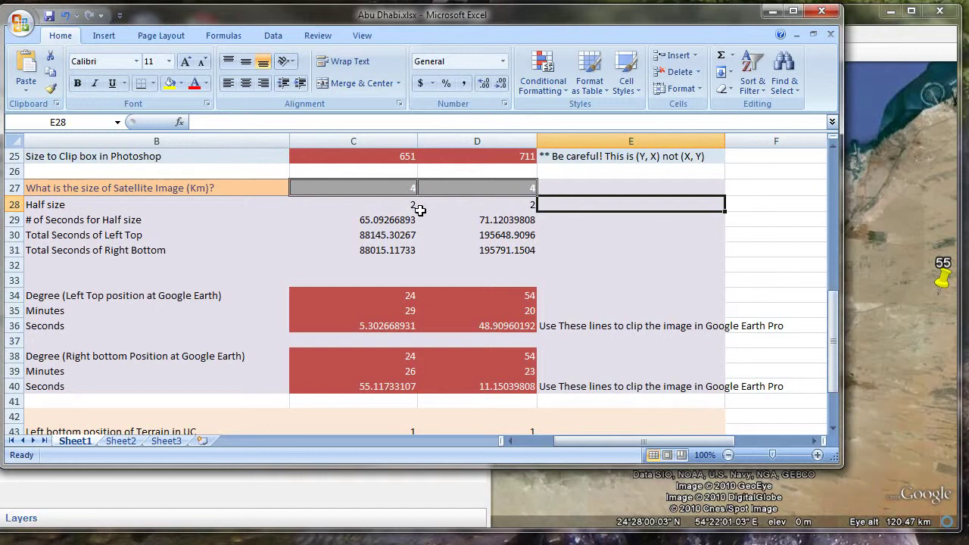
Reselect the D27 image size value, then return to Google Earth
{"action": "left_click", "coordinate": [410, 190]}
{"action": "left_click", "coordinate": [447, 190]}
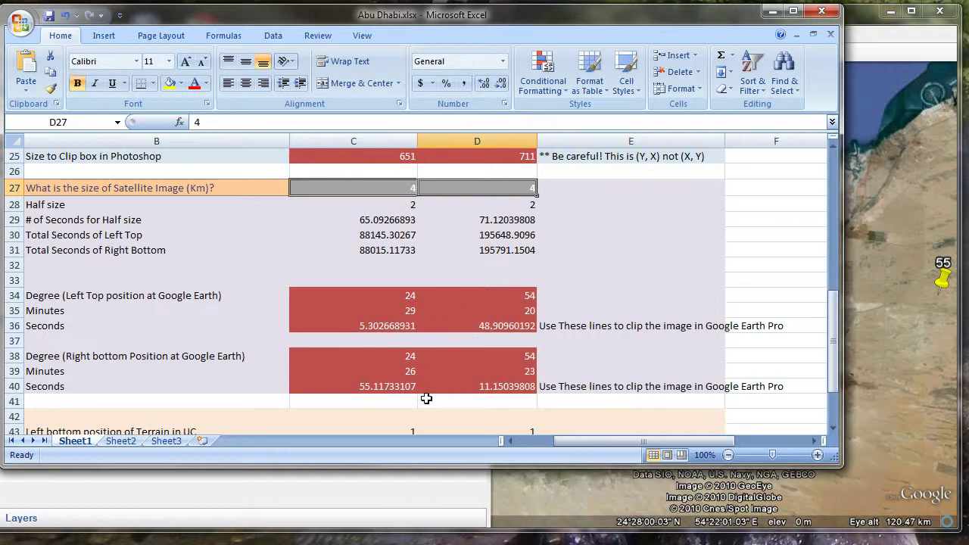
{"action": "left_click", "coordinate": [859, 9]}
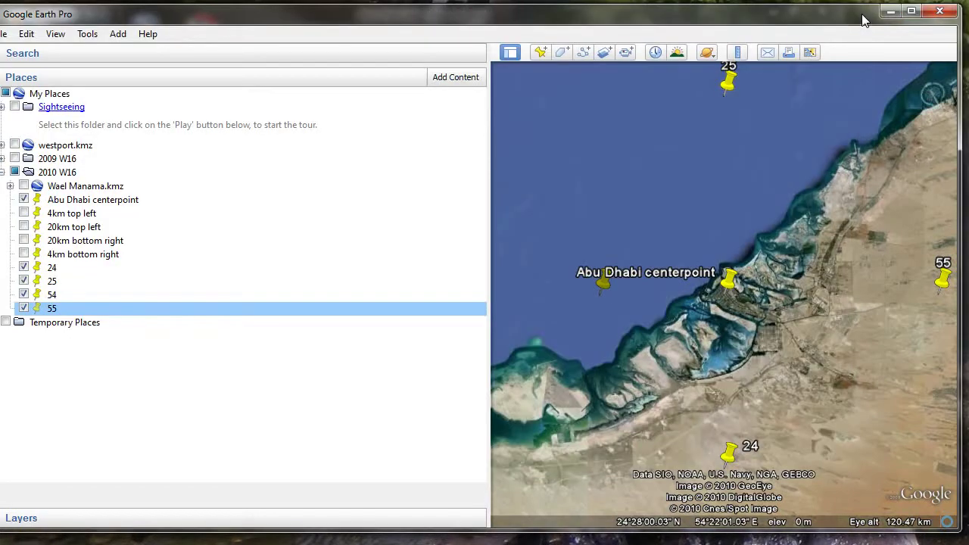
Hide the 24, 25, 54 and 55 pins and zoom in on central Abu Dhabi
{"action": "left_click", "coordinate": [24, 268]}
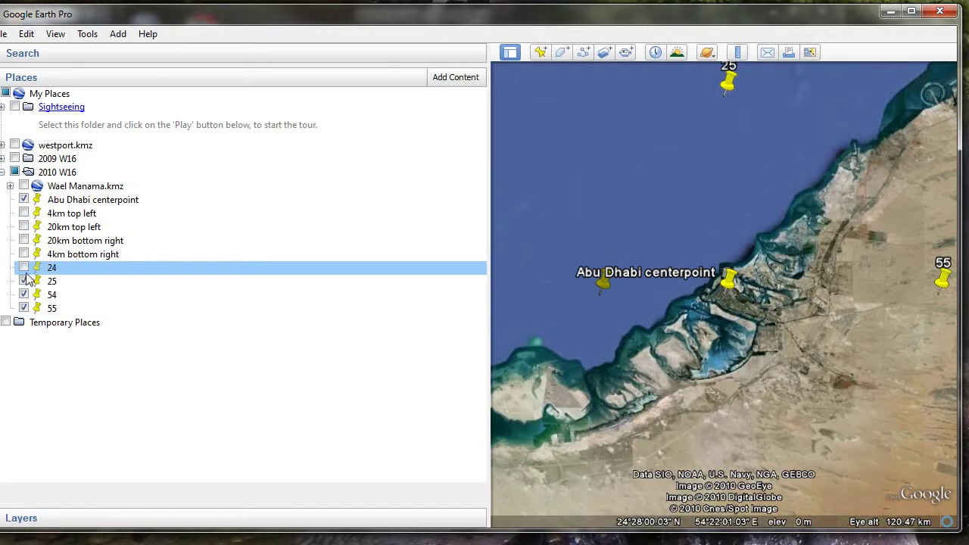
{"action": "left_click", "coordinate": [23, 281]}
{"action": "left_click", "coordinate": [23, 295]}
{"action": "left_click", "coordinate": [23, 308]}
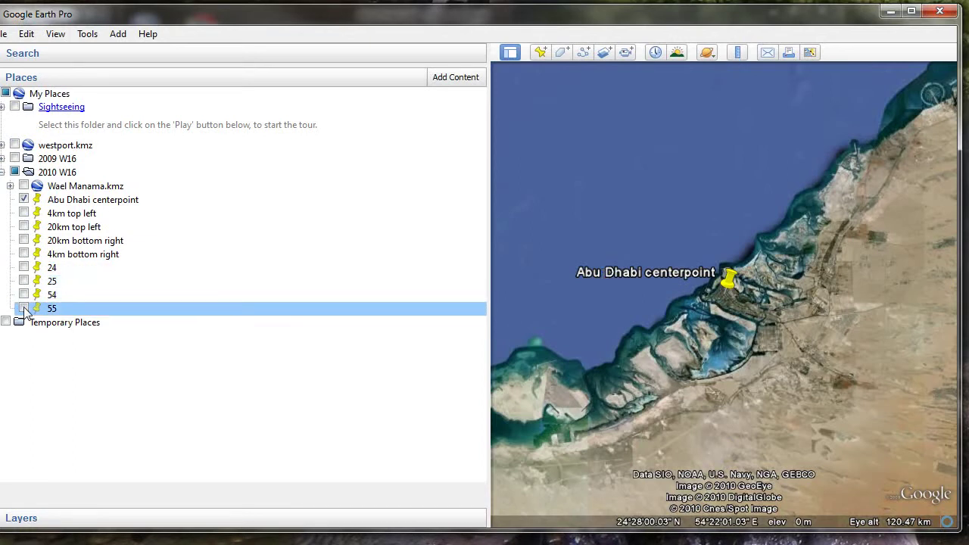
{"action": "scroll", "coordinate": [732, 314], "scroll_direction": "up", "scroll_amount": 3}
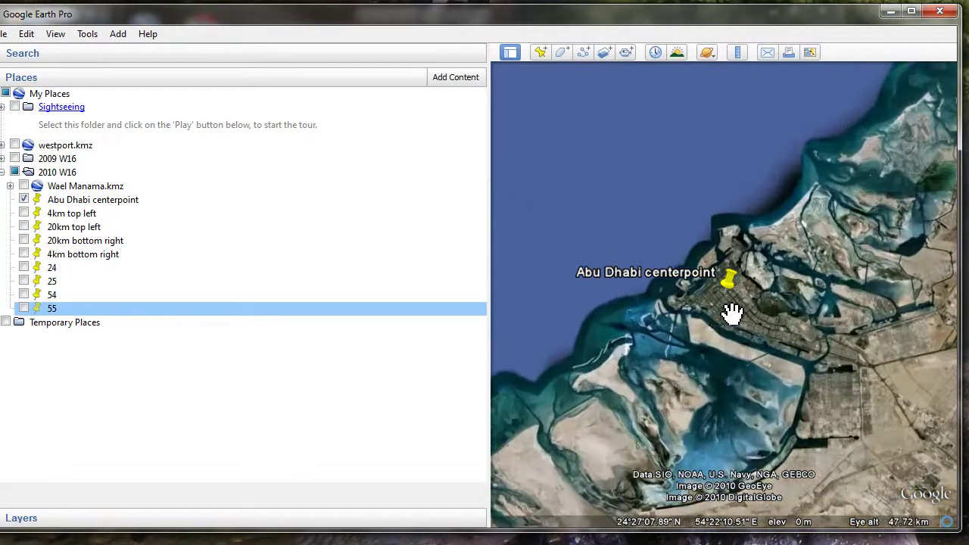
{"action": "scroll", "coordinate": [732, 313], "scroll_direction": "up", "scroll_amount": 3}
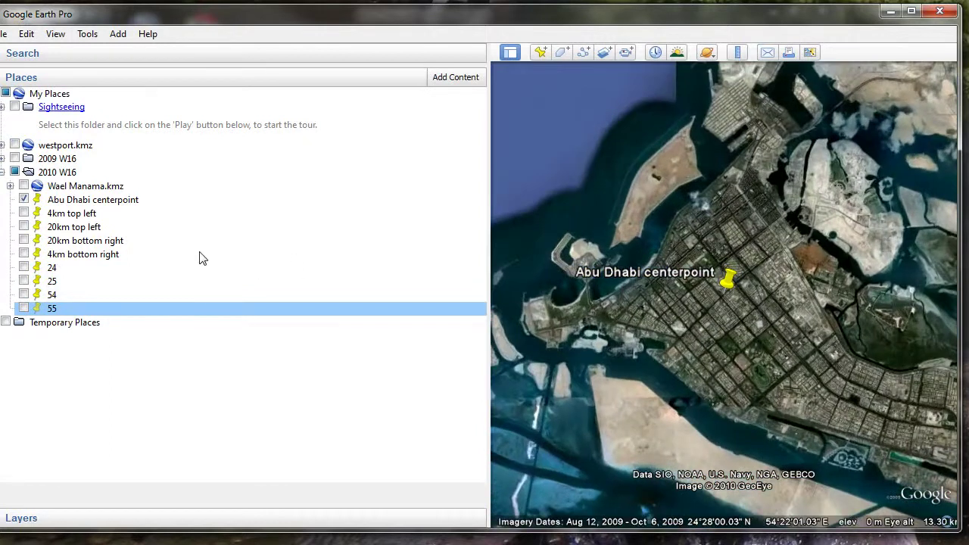
Show the 4km top left and 4km bottom right pins, discarding a trial placemark
{"action": "left_click", "coordinate": [23, 213]}
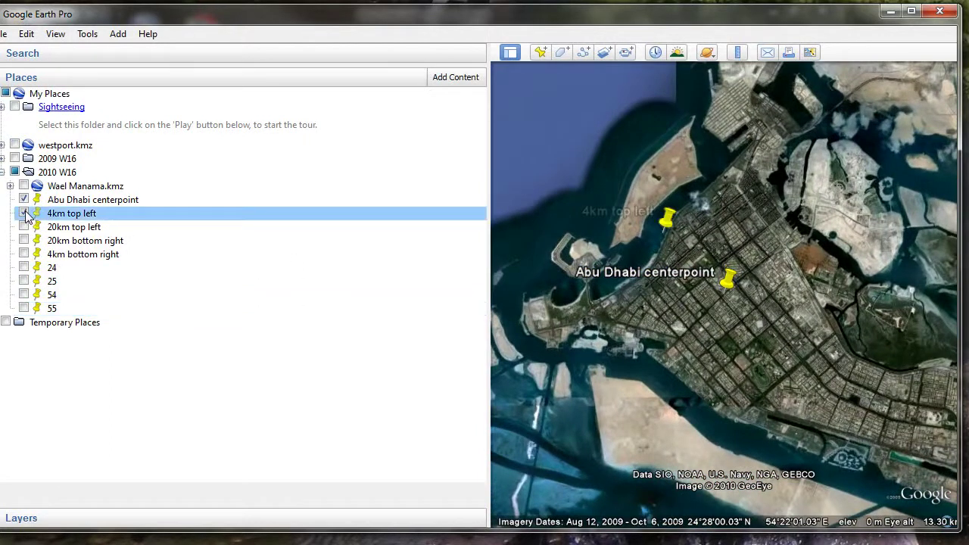
{"action": "left_click", "coordinate": [540, 52]}
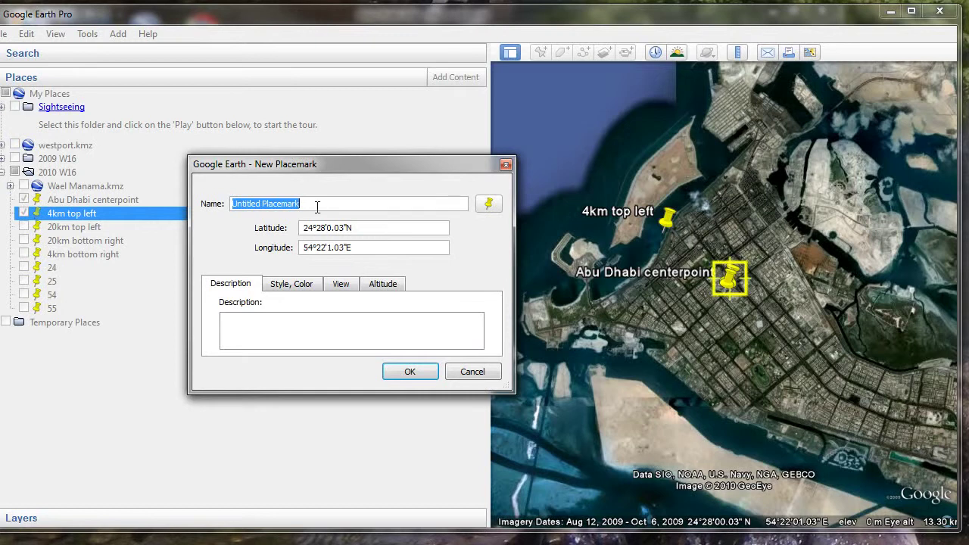
{"action": "left_click", "coordinate": [452, 373]}
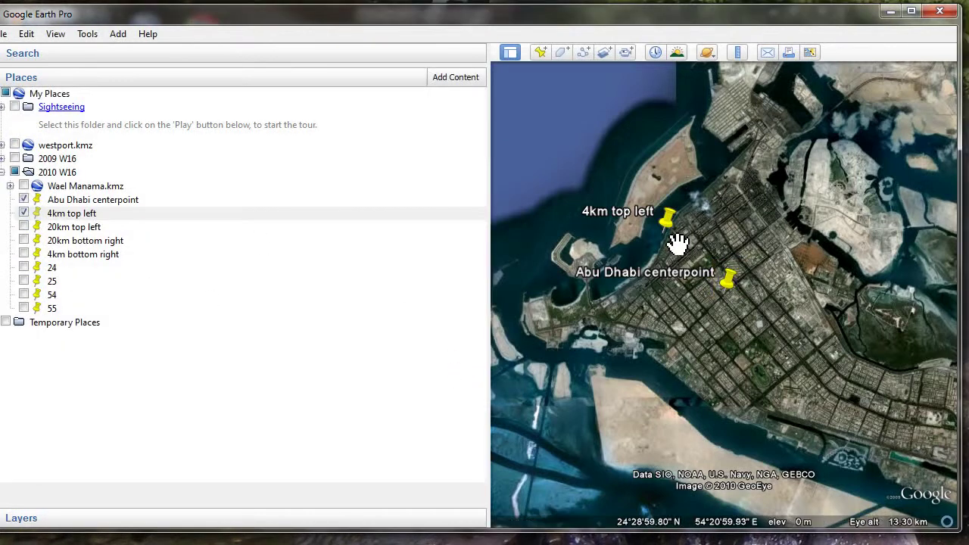
{"action": "left_click", "coordinate": [24, 255]}
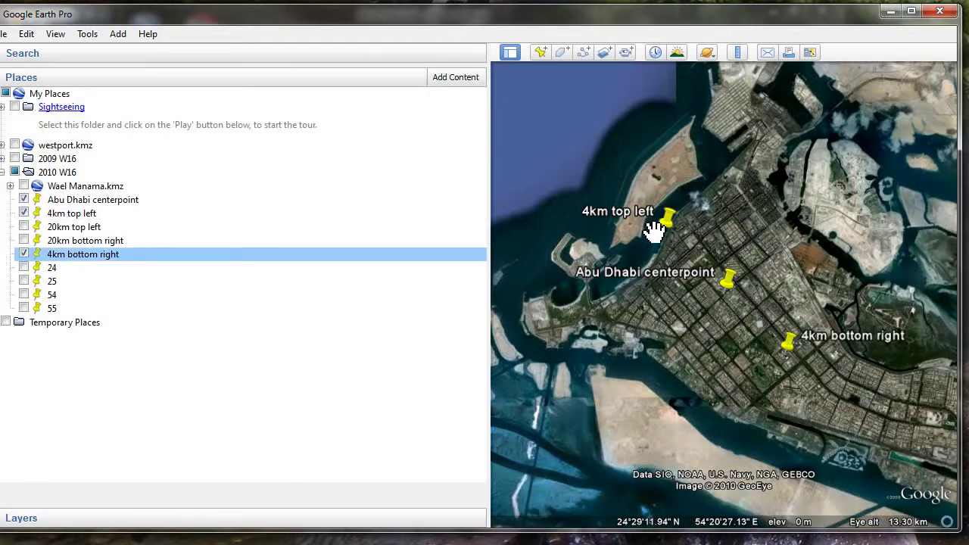
{"action": "scroll", "coordinate": [739, 303], "scroll_direction": "up", "scroll_amount": 1}
{"action": "scroll", "coordinate": [741, 303], "scroll_direction": "up", "scroll_amount": 1}
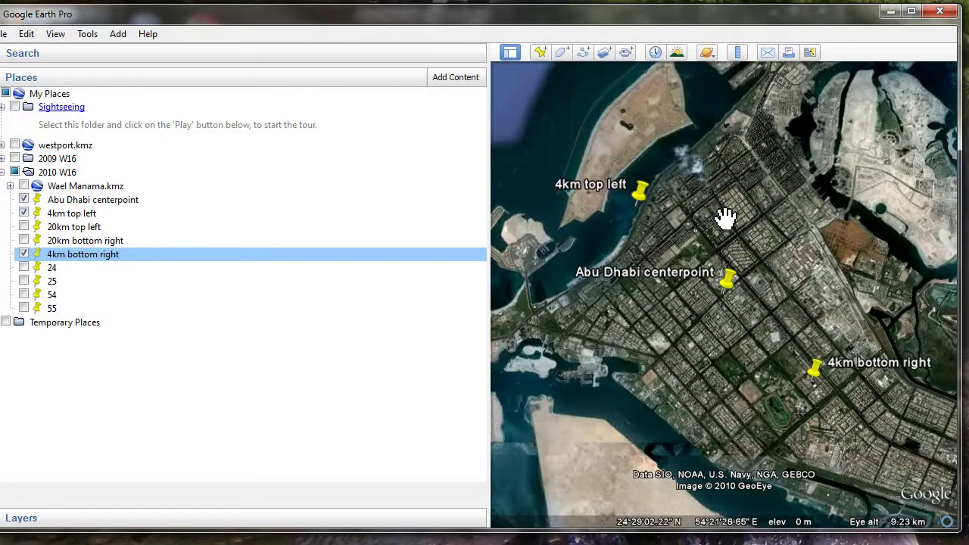
{"action": "scroll", "coordinate": [643, 279], "scroll_direction": "down", "scroll_amount": 2}
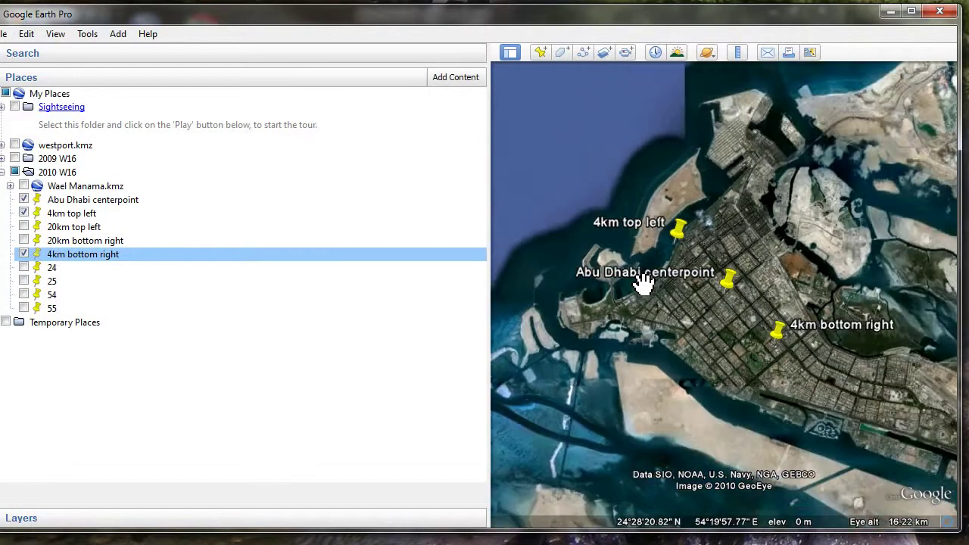
Briefly show the 20km top left and bottom right pins, hide them, and recentre the map
{"action": "left_click", "coordinate": [24, 227]}
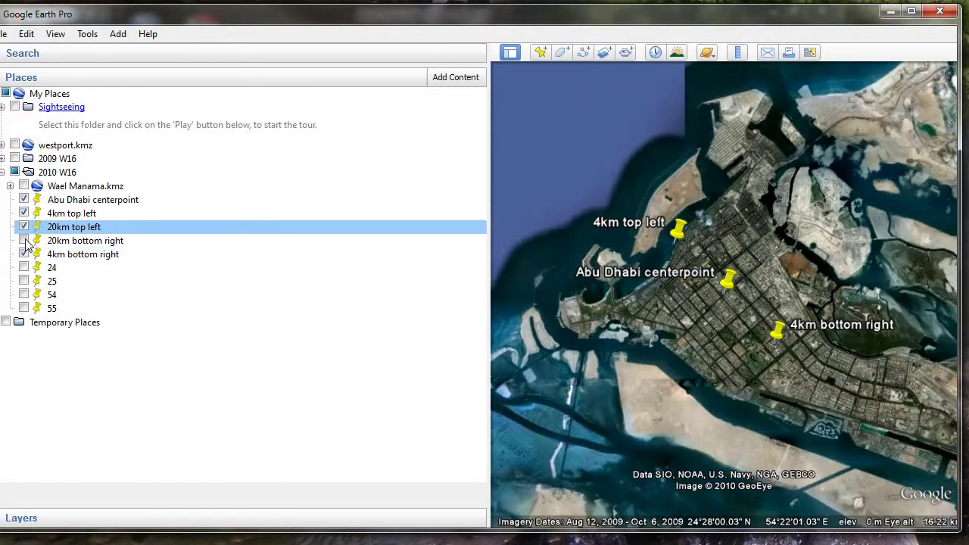
{"action": "left_click", "coordinate": [23, 240]}
{"action": "scroll", "coordinate": [703, 290], "scroll_direction": "down", "scroll_amount": 1}
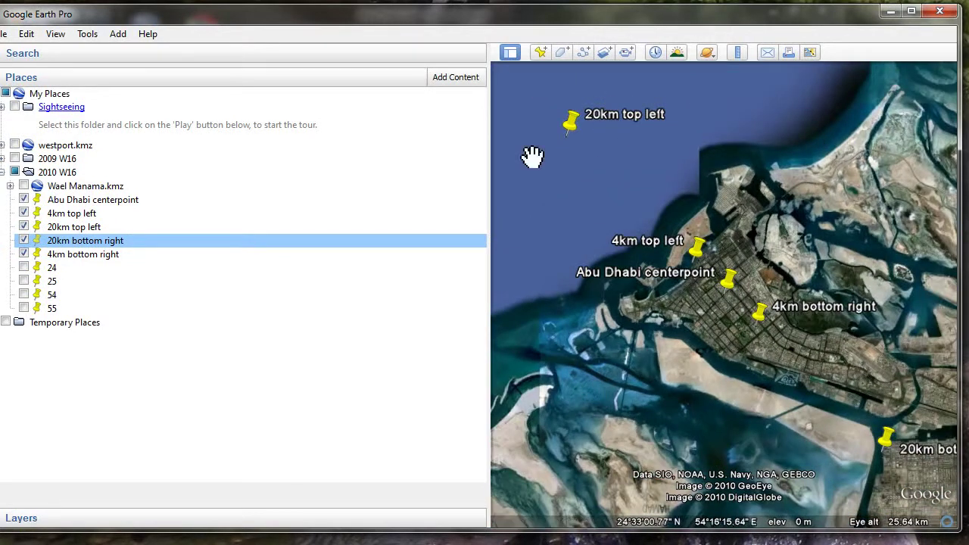
{"action": "left_click", "coordinate": [24, 226]}
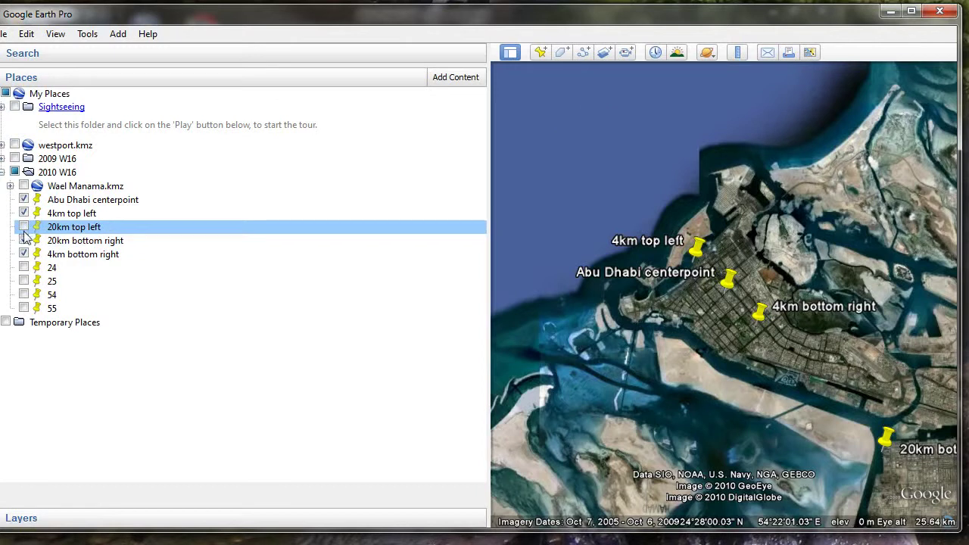
{"action": "left_click", "coordinate": [23, 240]}
{"action": "scroll", "coordinate": [720, 280], "scroll_direction": "up", "scroll_amount": 1}
{"action": "scroll", "coordinate": [722, 278], "scroll_direction": "up", "scroll_amount": 4}
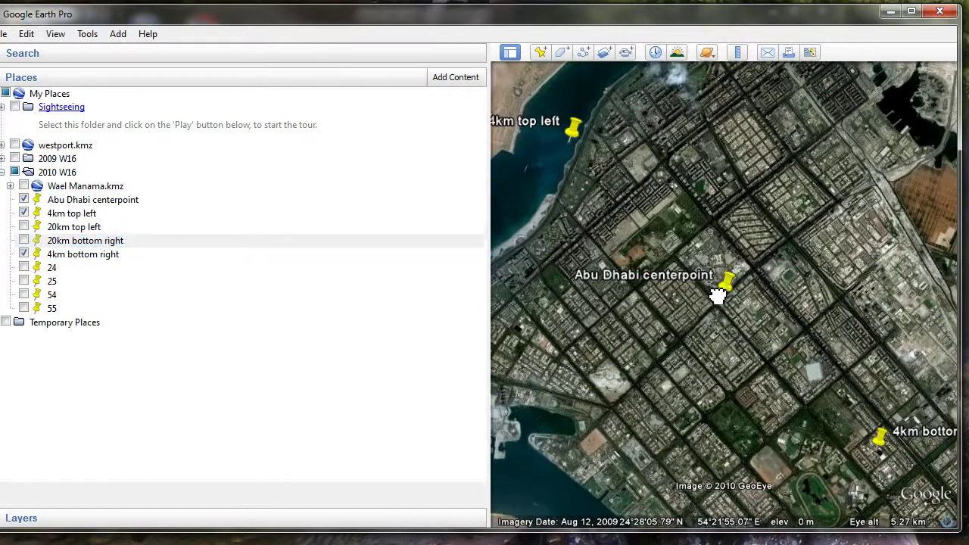
{"action": "left_click_drag", "start_coordinate": [718, 295], "coordinate": [730, 291]}
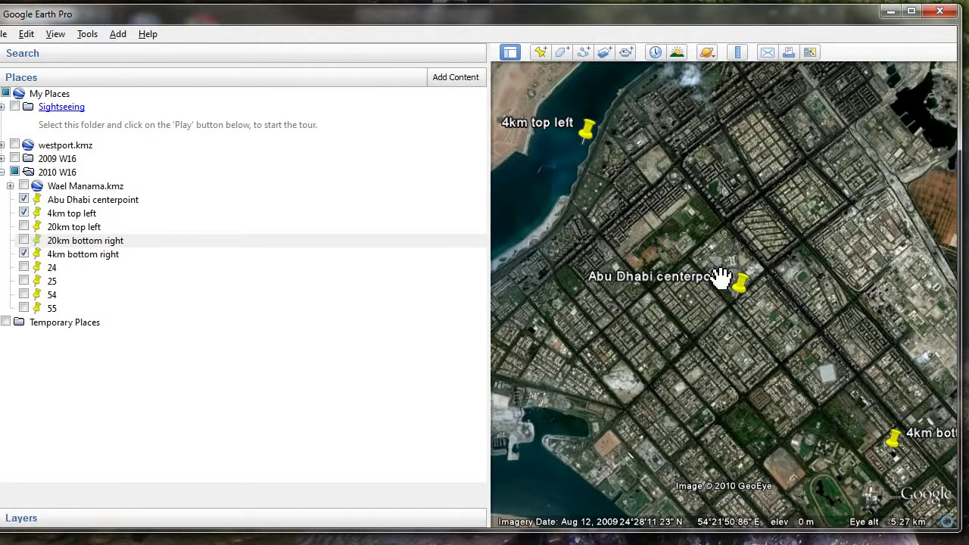
Check the Save Image resolution options three times, cancelling each time
{"action": "key", "text": "ctrl+alt+s"}
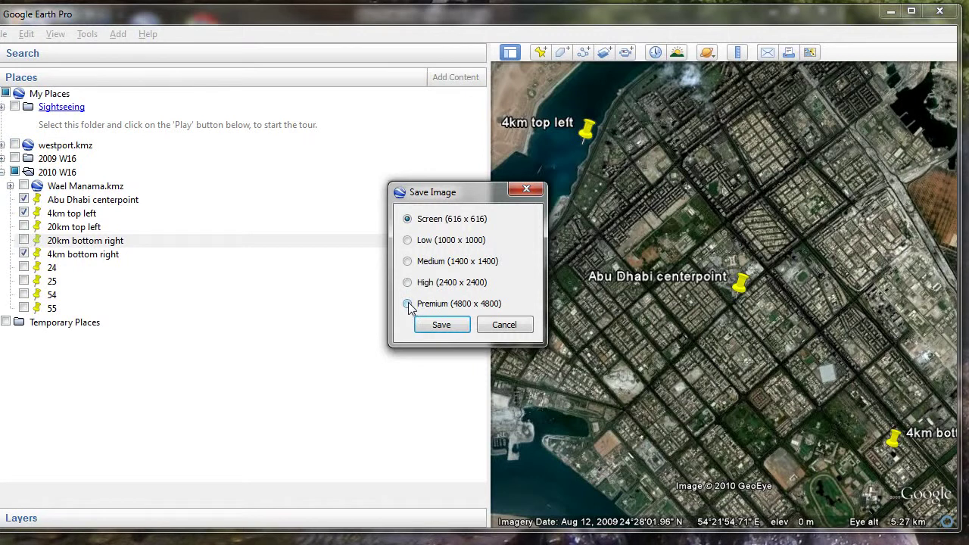
{"action": "left_click", "coordinate": [505, 325]}
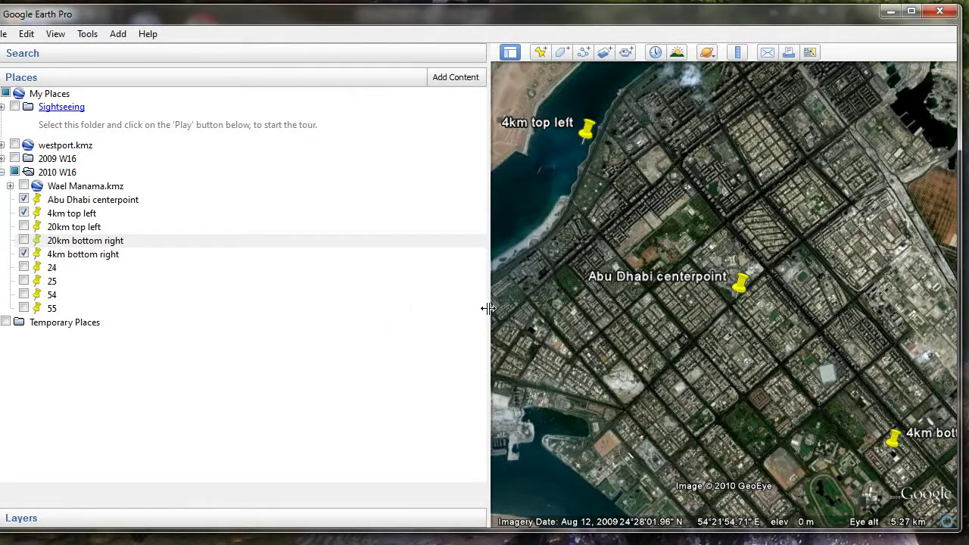
{"action": "key", "text": "ctrl+alt+s"}
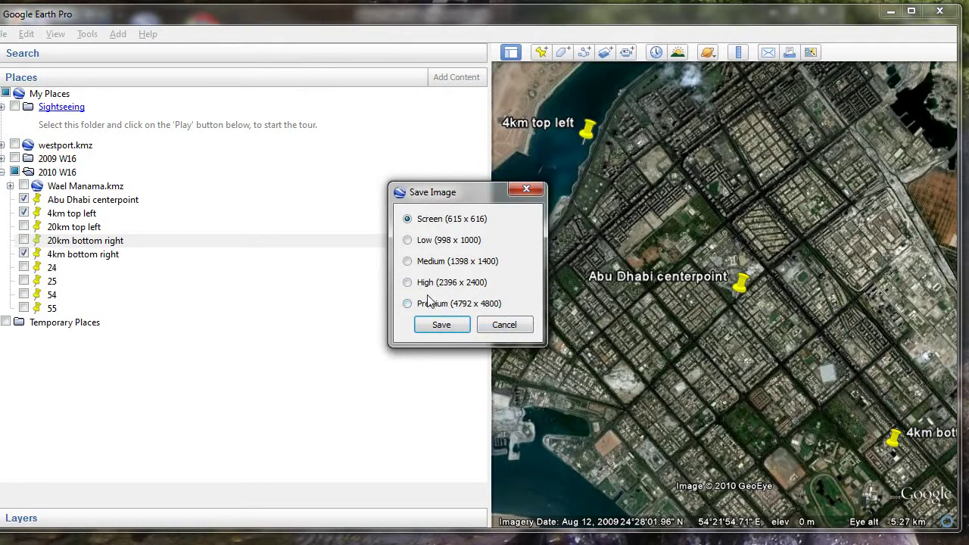
{"action": "left_click", "coordinate": [503, 326]}
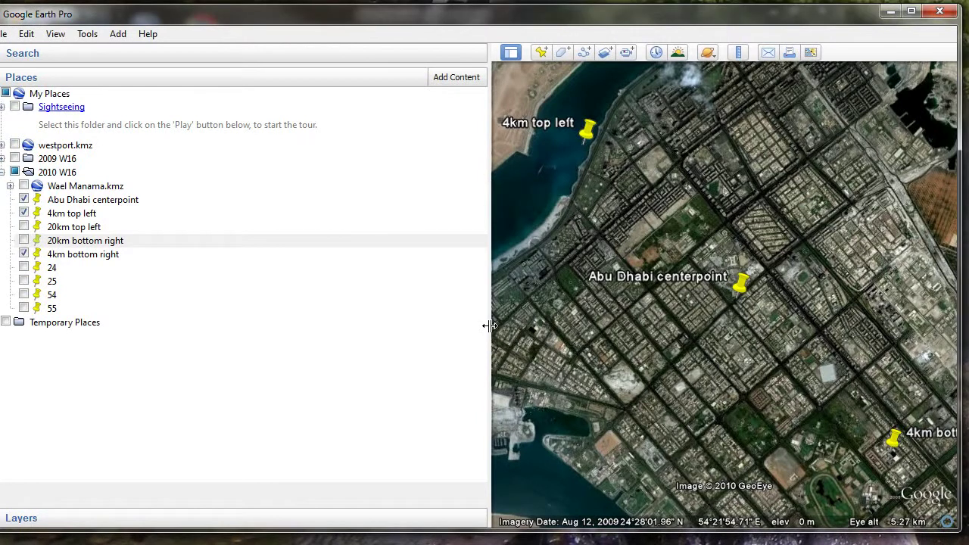
{"action": "left_click_drag", "start_coordinate": [489, 326], "coordinate": [488, 326]}
{"action": "key", "text": "ctrl+alt+s"}
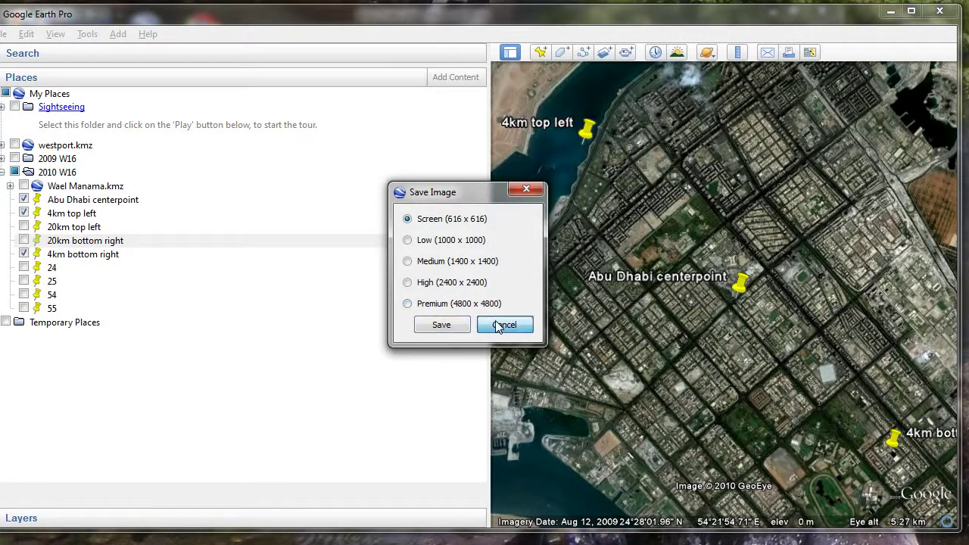
{"action": "left_click", "coordinate": [504, 325]}
Zoom in closer and recentre the map on the Abu Dhabi centerpoint
{"action": "scroll", "coordinate": [643, 349], "scroll_direction": "up", "scroll_amount": 2}
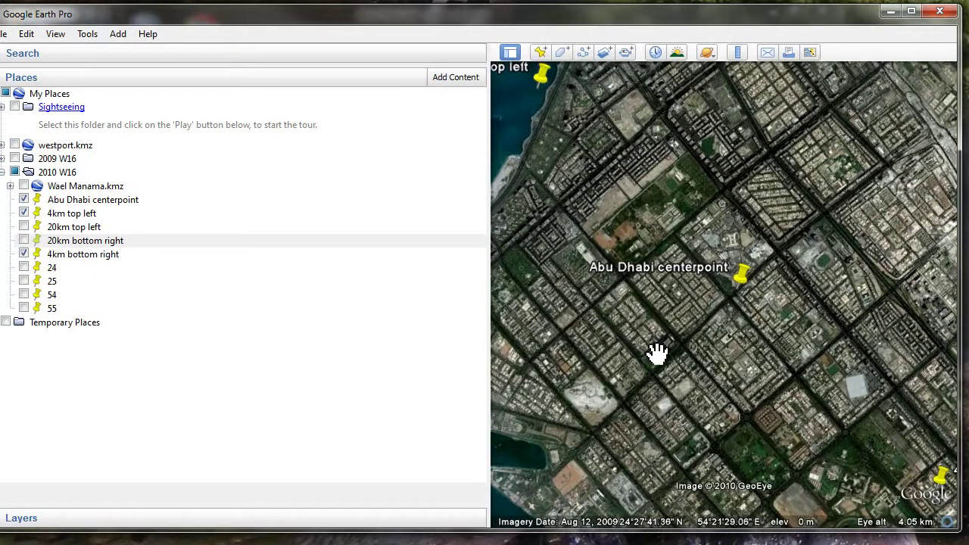
{"action": "scroll", "coordinate": [666, 362], "scroll_direction": "up", "scroll_amount": 1}
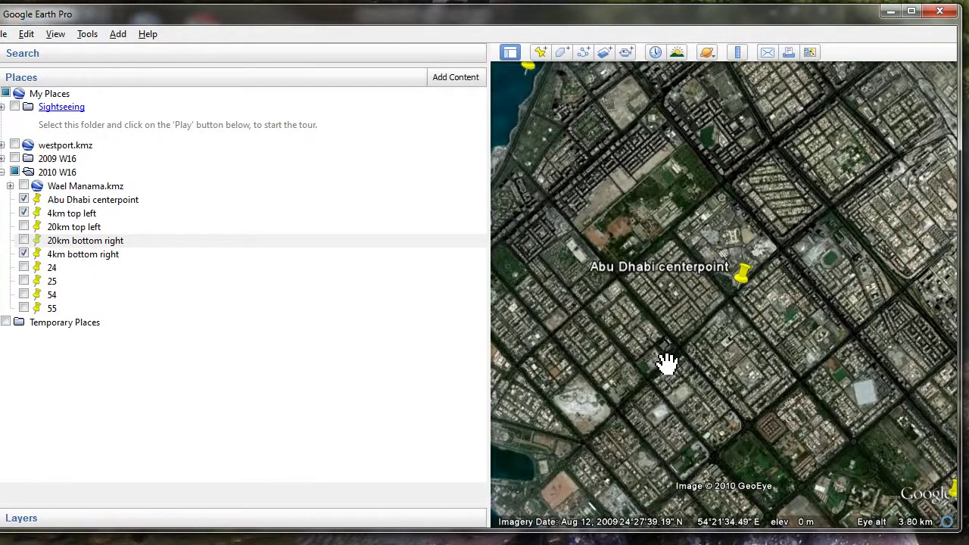
{"action": "left_click_drag", "start_coordinate": [667, 362], "coordinate": [661, 358]}
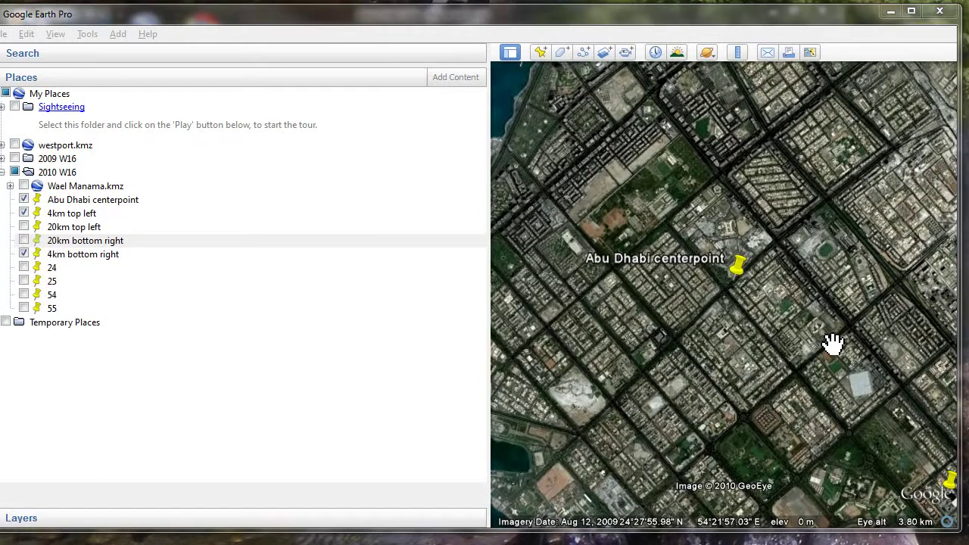
{"action": "key", "text": "ctrl+alt+s"}
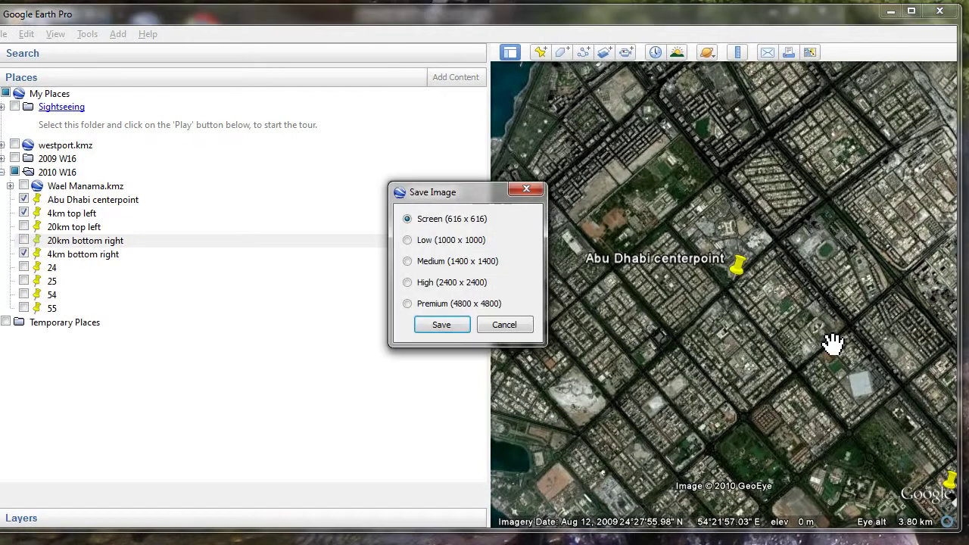
Save the view at Premium 4800 x 4800, replacing marker 4km.jpg
{"action": "left_click", "coordinate": [408, 305]}
{"action": "left_click", "coordinate": [441, 325]}
{"action": "left_click", "coordinate": [199, 186]}
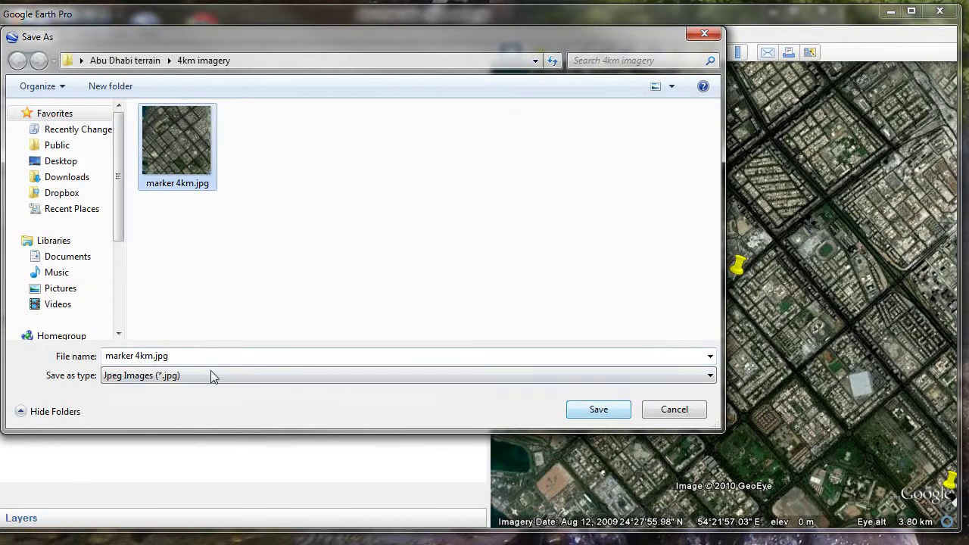
{"action": "left_click", "coordinate": [583, 413]}
{"action": "left_click", "coordinate": [770, 407]}
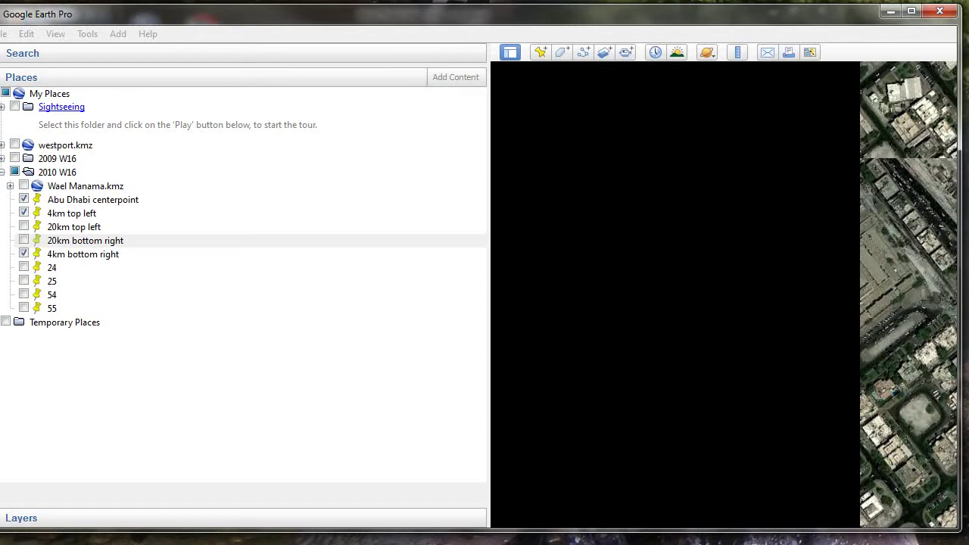
Preview the saved marker 4km.jpg, then close the preview and file browser
{"action": "double_click", "coordinate": [230, 142]}
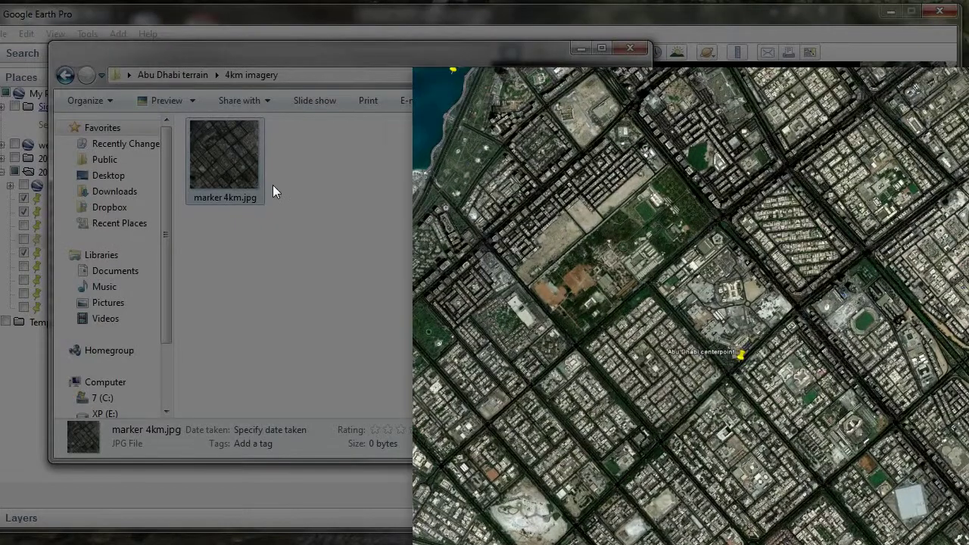
{"action": "scroll", "coordinate": [544, 303], "scroll_direction": "down", "scroll_amount": 2}
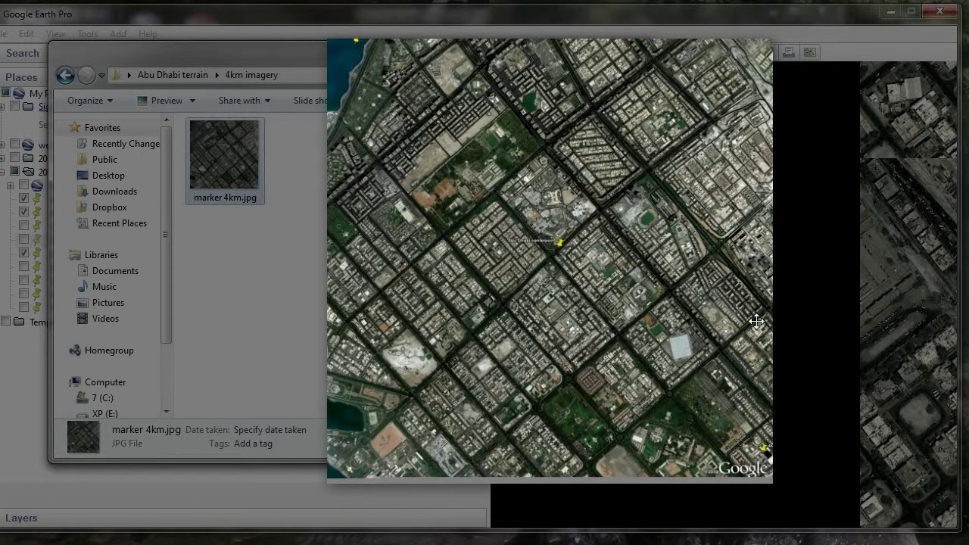
{"action": "left_click", "coordinate": [833, 167]}
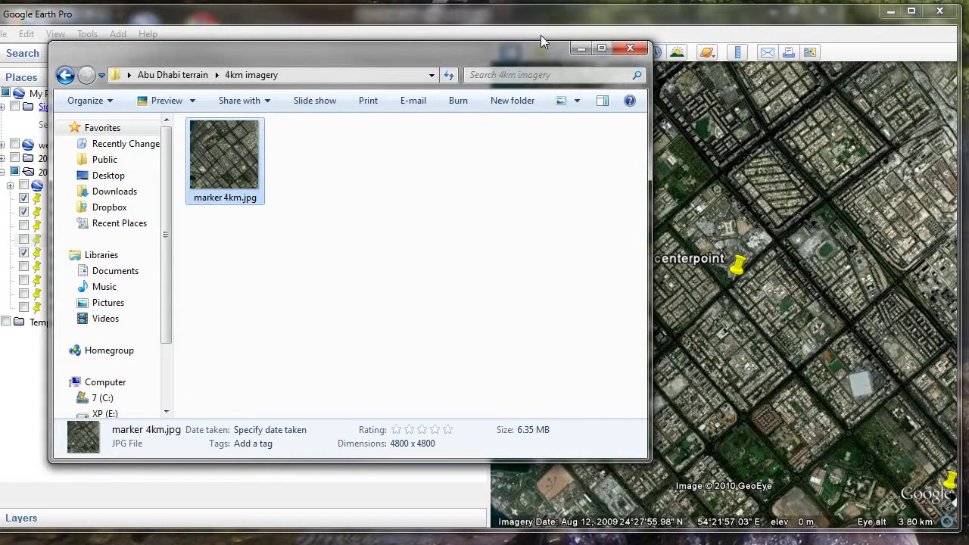
{"action": "left_click", "coordinate": [582, 46]}
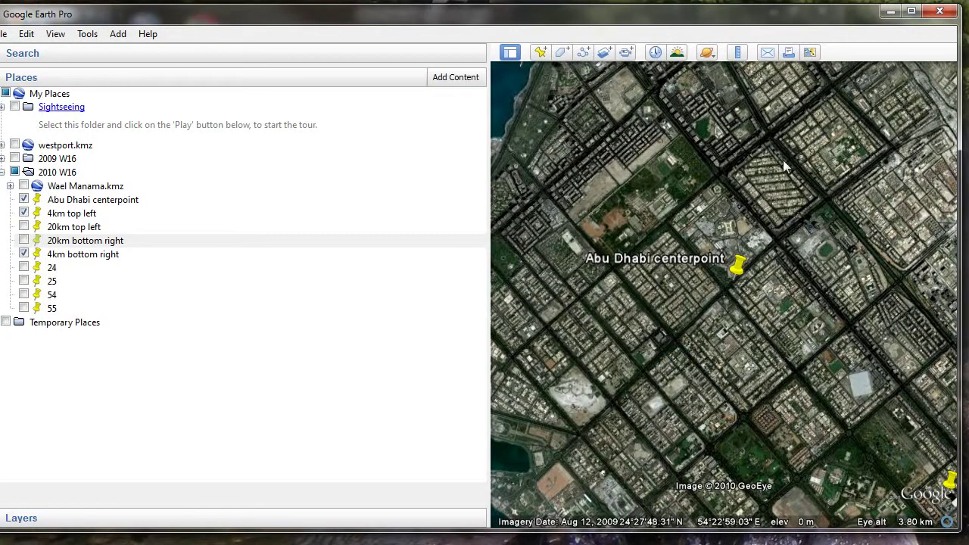
Hide the 4km bottom right, 4km top left and Abu Dhabi centerpoint placemarks
{"action": "left_click", "coordinate": [24, 255]}
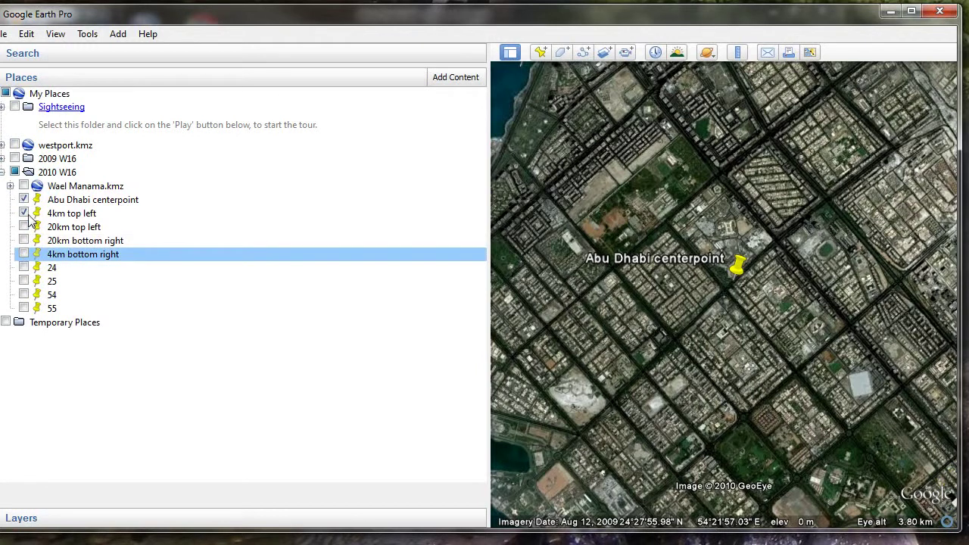
{"action": "left_click", "coordinate": [24, 214]}
{"action": "left_click", "coordinate": [24, 200]}
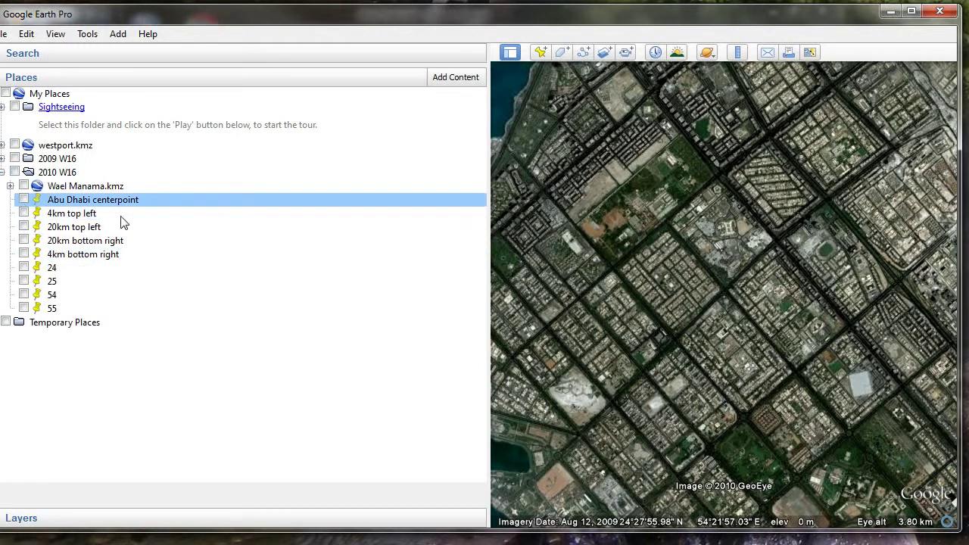
Save the clean view at Premium 4800 x 4800 as 4km
{"action": "key", "text": "ctrl+alt+s"}
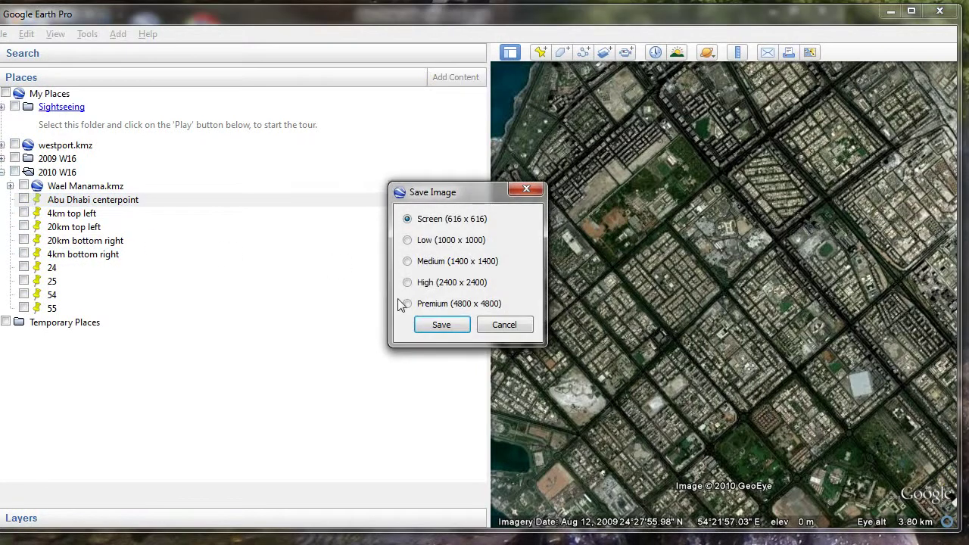
{"action": "left_click", "coordinate": [407, 304]}
{"action": "left_click", "coordinate": [443, 326]}
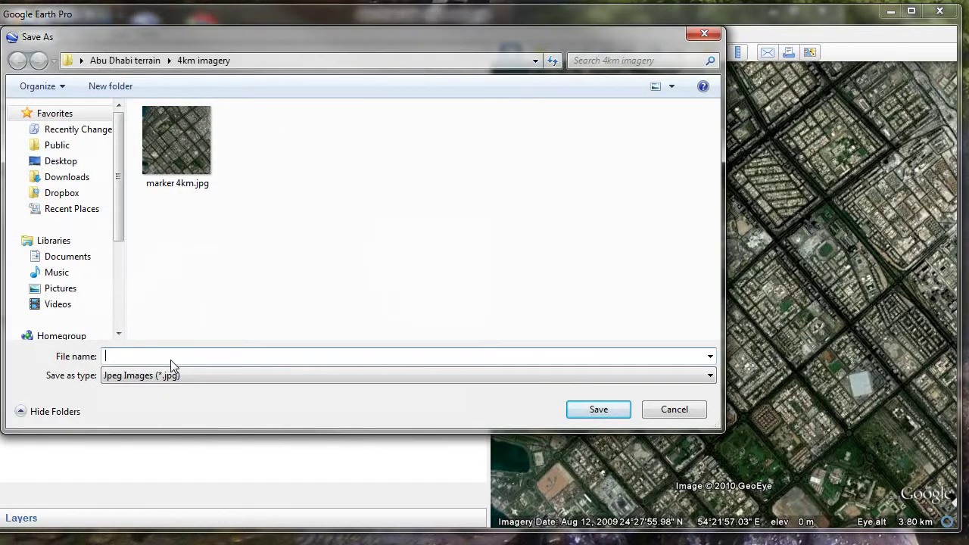
{"action": "type", "text": "4km"}
{"action": "left_click", "coordinate": [598, 409]}
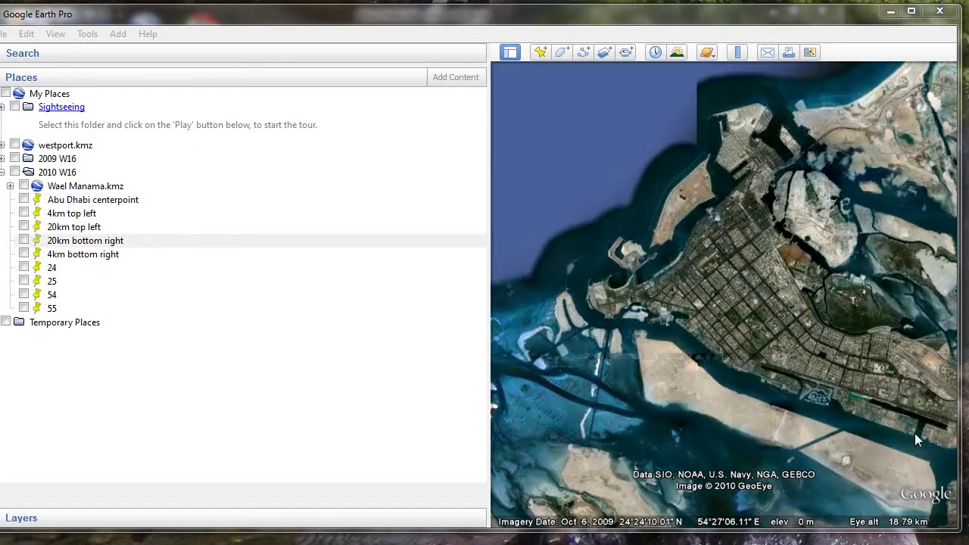
Show all five 4km, 20km and centerpoint placemarks and zoom out to view them
{"action": "left_click", "coordinate": [24, 215]}
{"action": "left_click", "coordinate": [24, 254]}
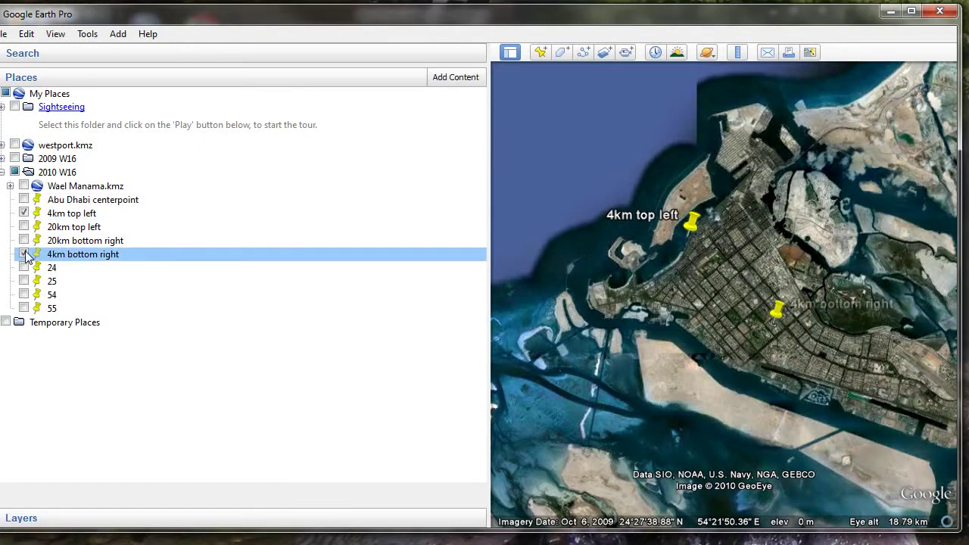
{"action": "left_click", "coordinate": [24, 200]}
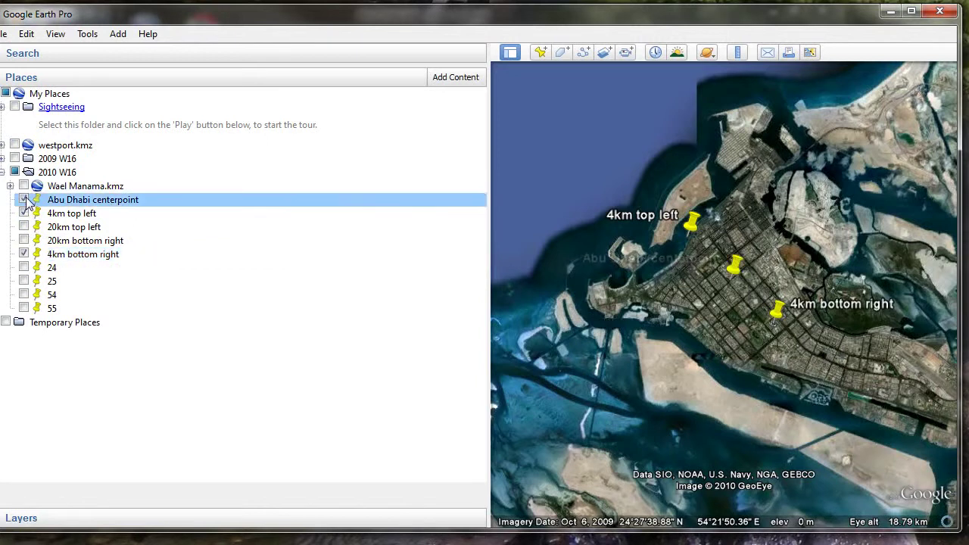
{"action": "left_click", "coordinate": [24, 227]}
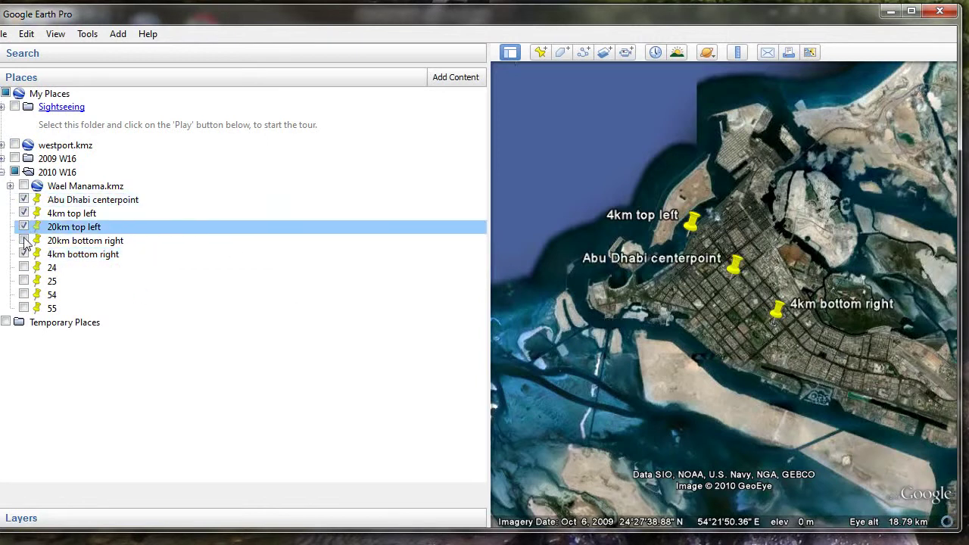
{"action": "left_click", "coordinate": [24, 240]}
{"action": "scroll", "coordinate": [805, 287], "scroll_direction": "down", "scroll_amount": 2}
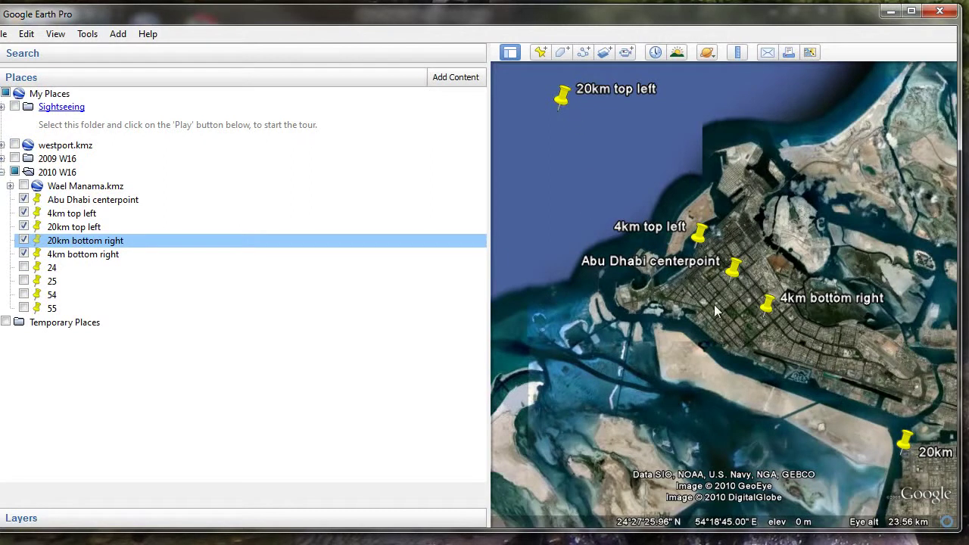
Hide all five placemarks and minimize Google Earth Pro and Excel
{"action": "left_click", "coordinate": [24, 254]}
{"action": "left_click", "coordinate": [24, 240]}
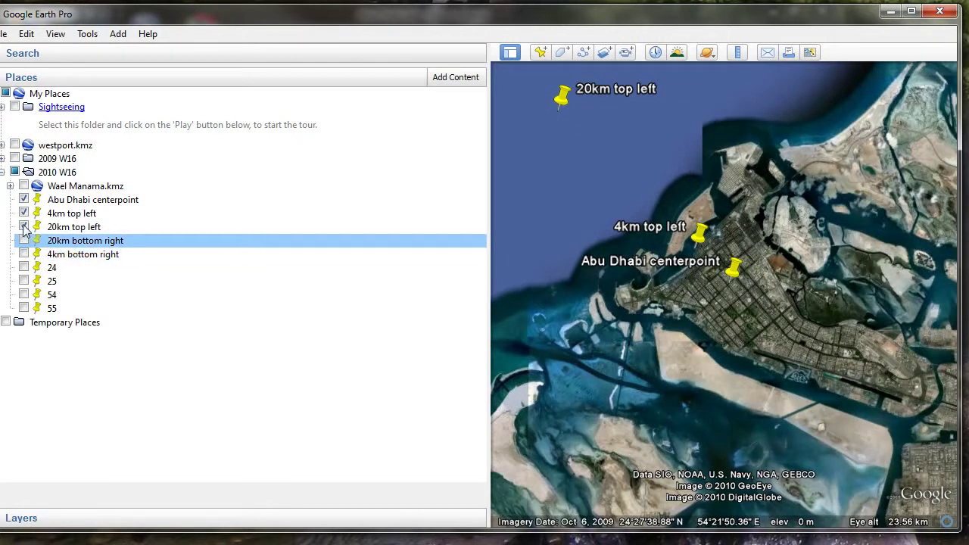
{"action": "left_click", "coordinate": [24, 226]}
{"action": "left_click", "coordinate": [23, 213]}
{"action": "left_click", "coordinate": [24, 200]}
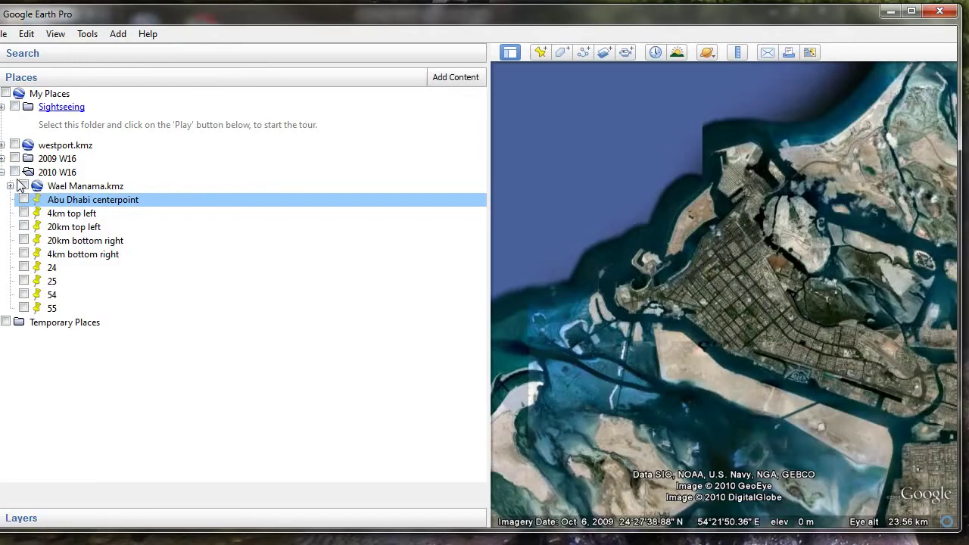
{"action": "left_click", "coordinate": [887, 11]}
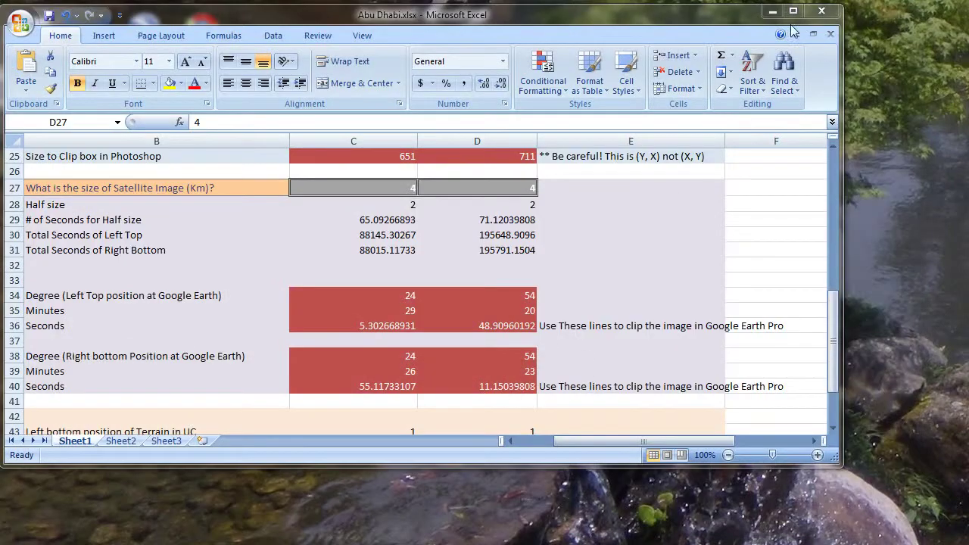
{"action": "left_click", "coordinate": [771, 12]}
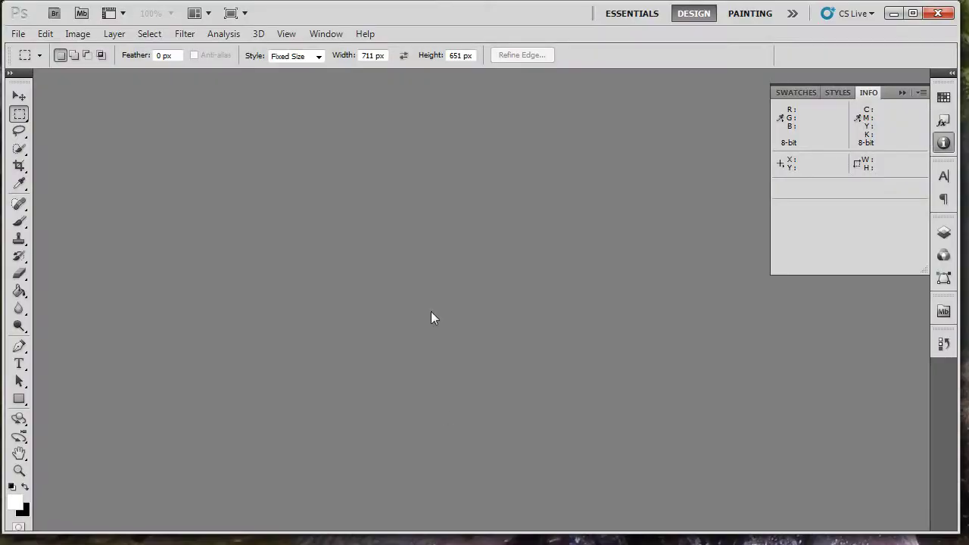
Open 4km.jpg and marker 4km.jpg together from the 4km imagery folder
{"action": "left_click", "coordinate": [17, 35]}
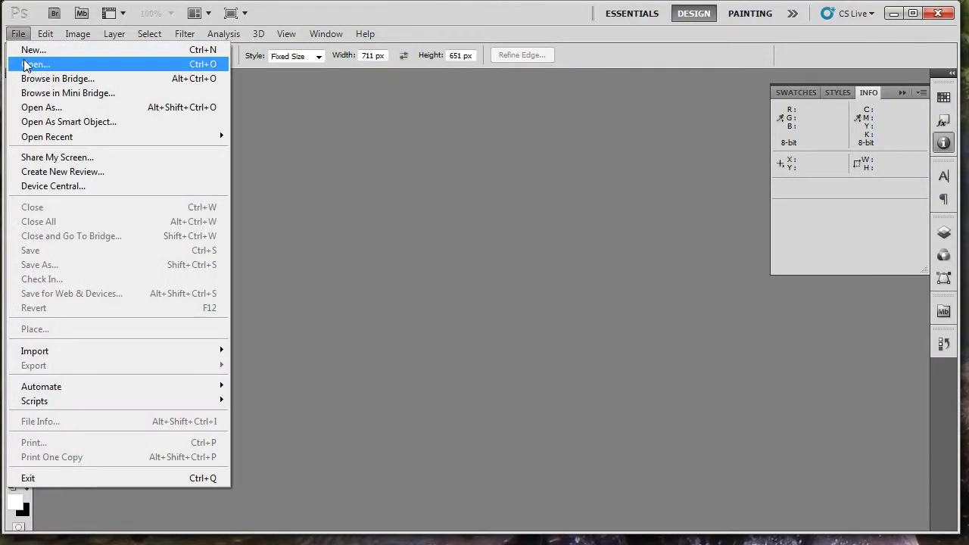
{"action": "left_click", "coordinate": [27, 64]}
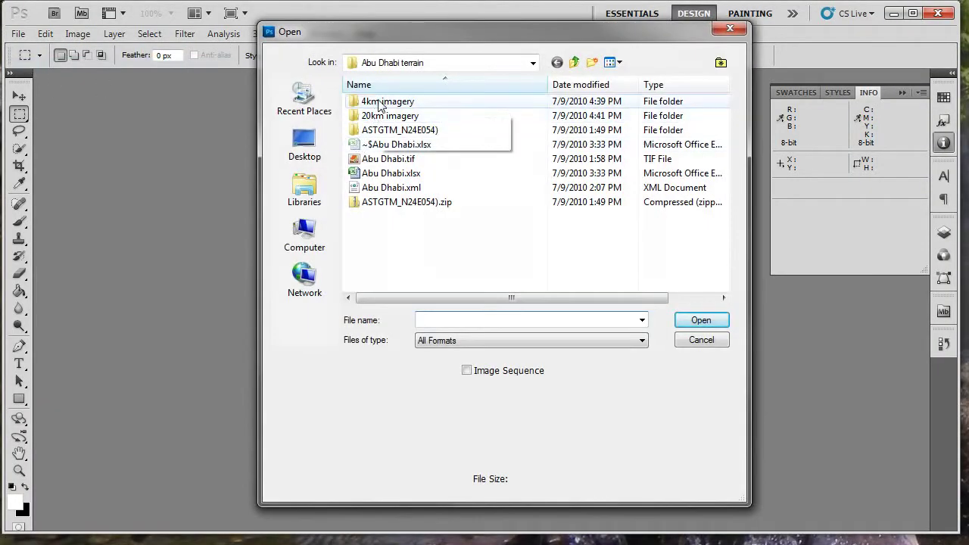
{"action": "double_click", "coordinate": [382, 103]}
{"action": "left_click", "coordinate": [380, 101]}
{"action": "left_click", "coordinate": [460, 118], "text": "ctrl"}
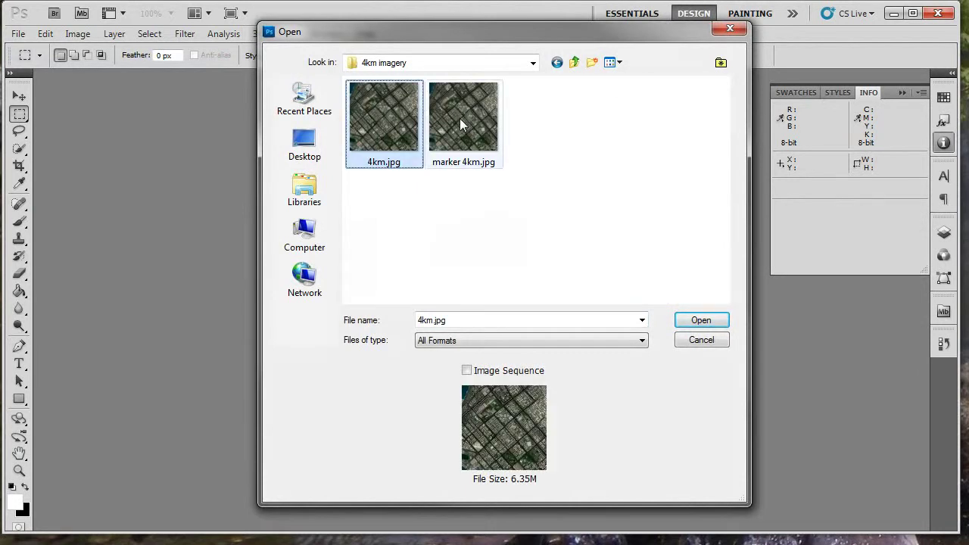
{"action": "left_click", "coordinate": [706, 320]}
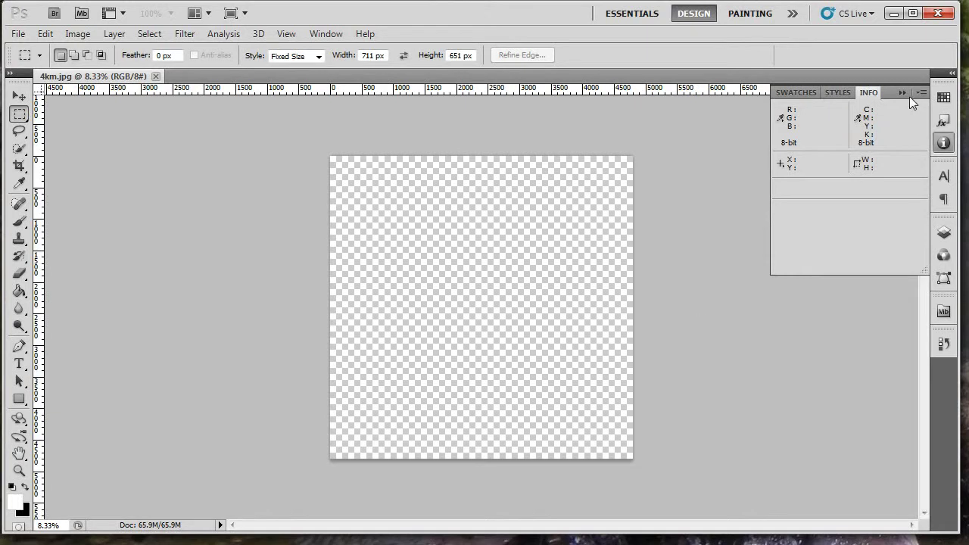
Collapse the side panels and bring the marker 4km.jpg document to the front
{"action": "left_click", "coordinate": [902, 93]}
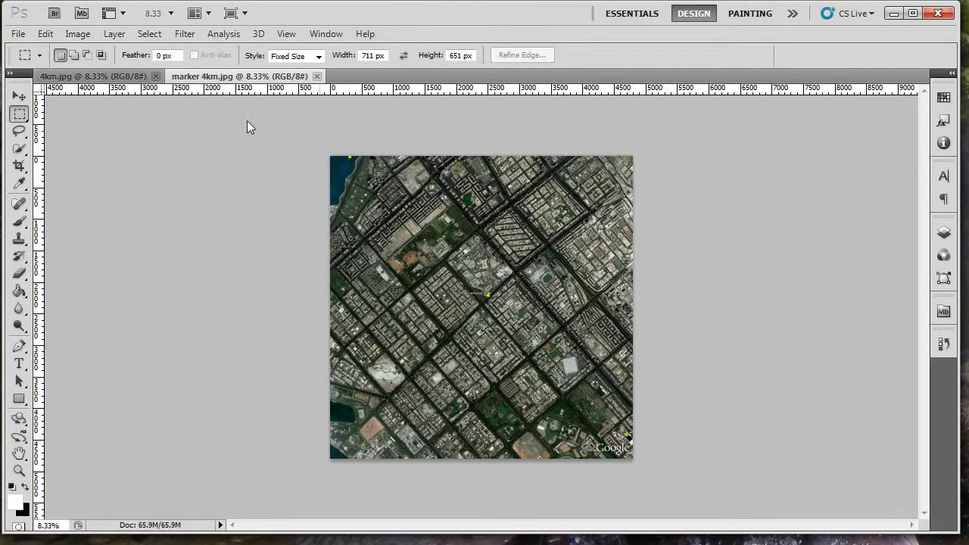
{"action": "left_click", "coordinate": [106, 79]}
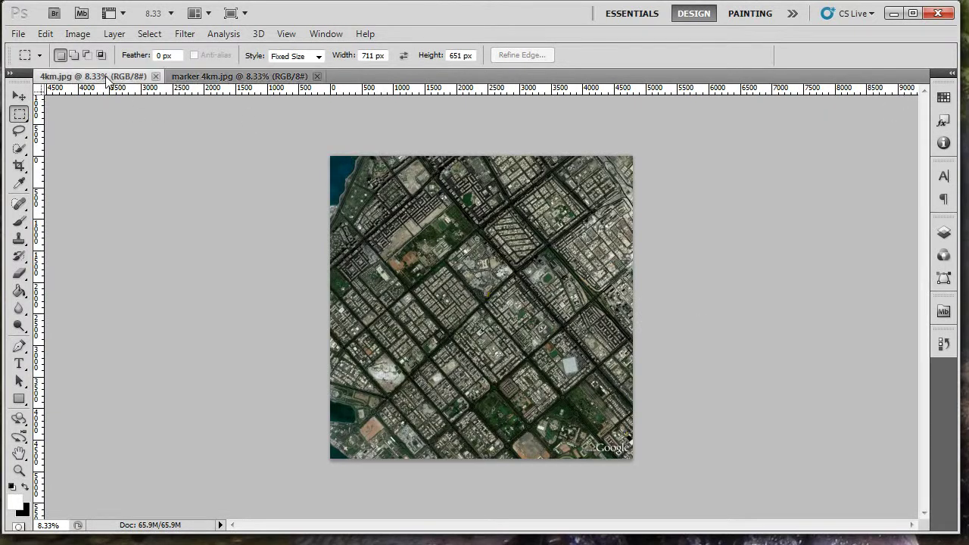
{"action": "left_click", "coordinate": [195, 77]}
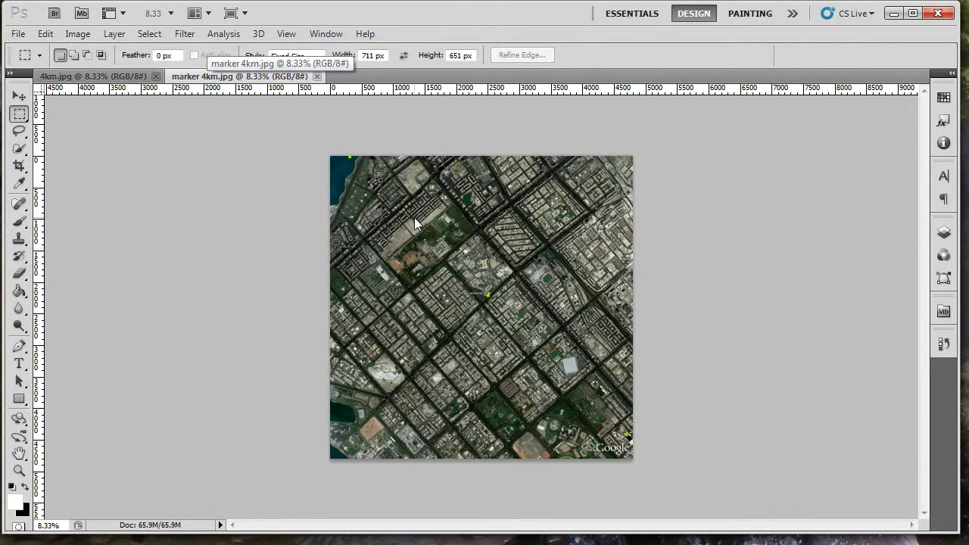
{"action": "key", "text": "ctrl+a"}
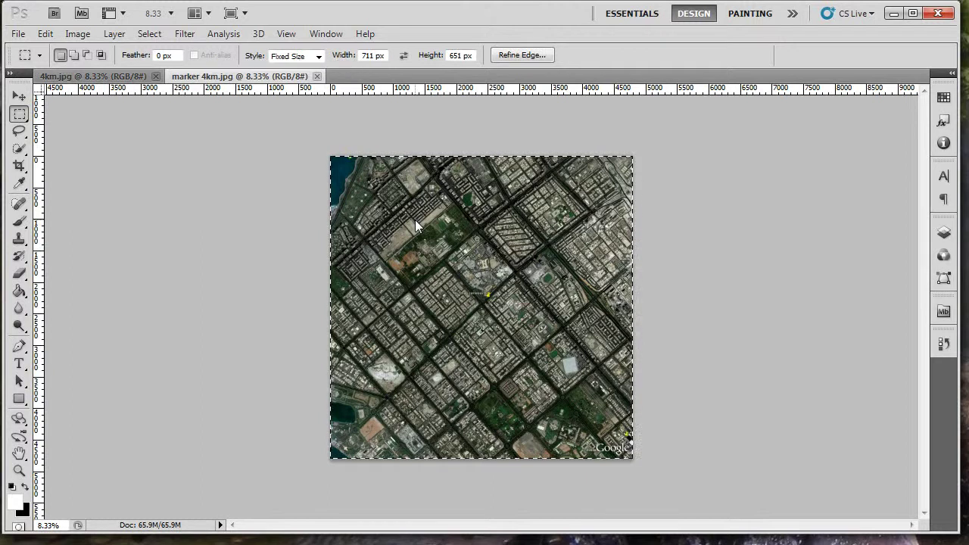
{"action": "left_click", "coordinate": [86, 78]}
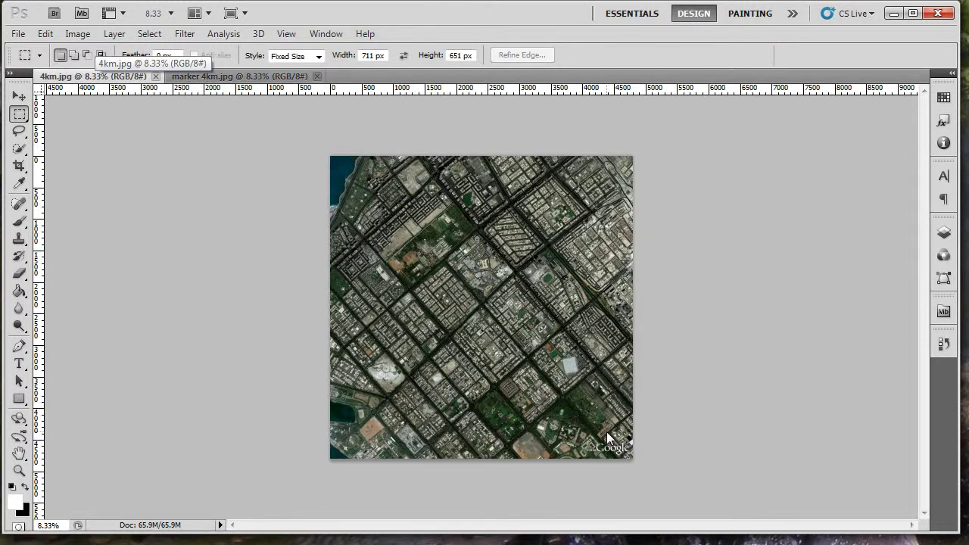
{"action": "key", "text": "ctrl+v"}
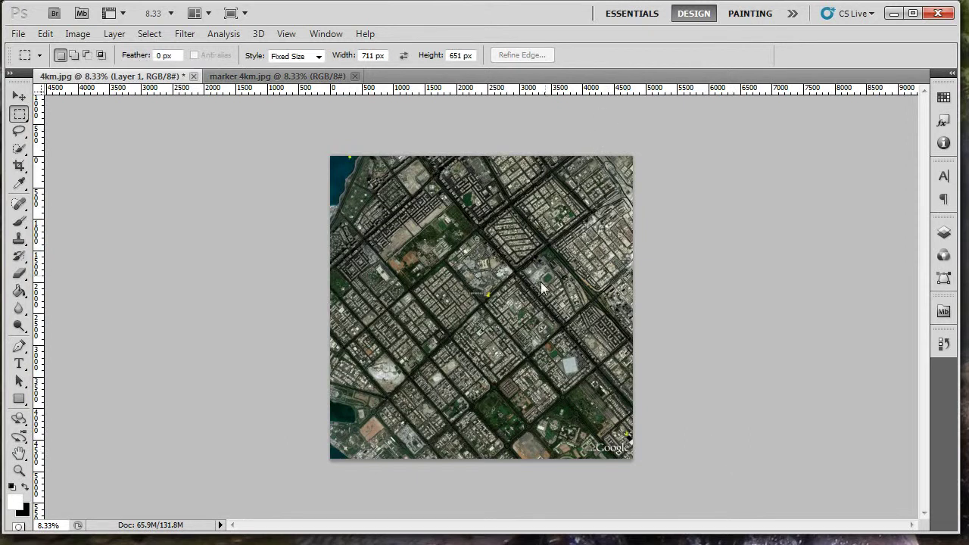
{"action": "scroll", "coordinate": [467, 304], "scroll_direction": "up", "scroll_amount": 3}
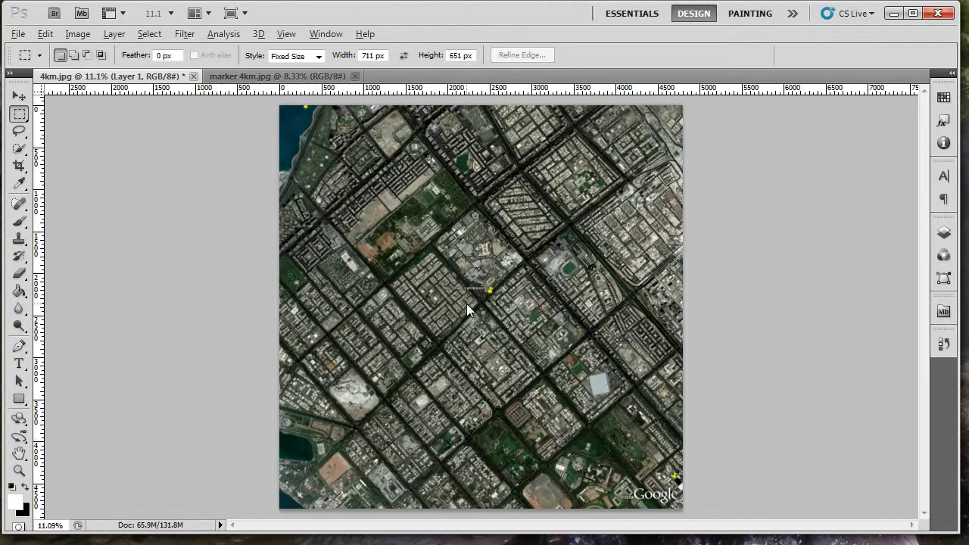
{"action": "scroll", "coordinate": [491, 291], "scroll_direction": "up", "scroll_amount": 5}
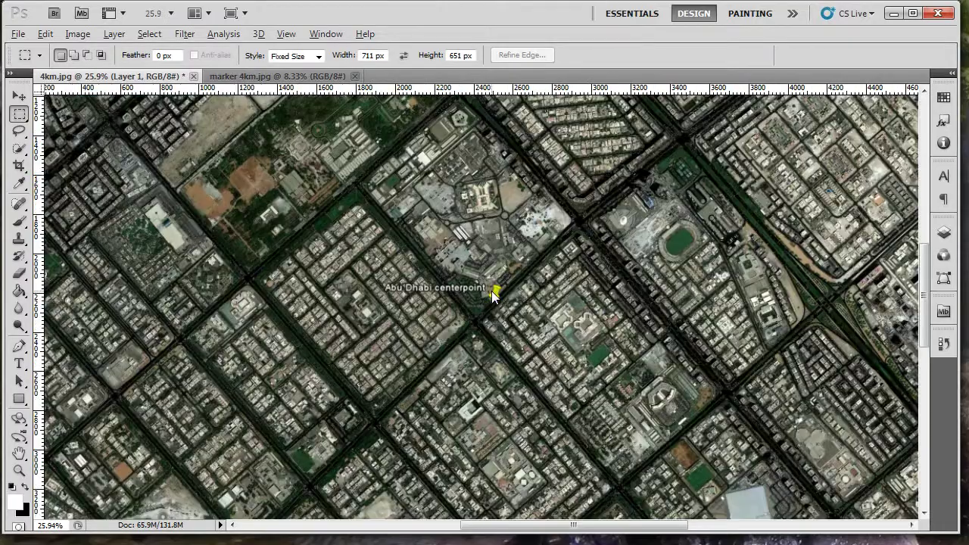
{"action": "scroll", "coordinate": [492, 291], "scroll_direction": "up", "scroll_amount": 6}
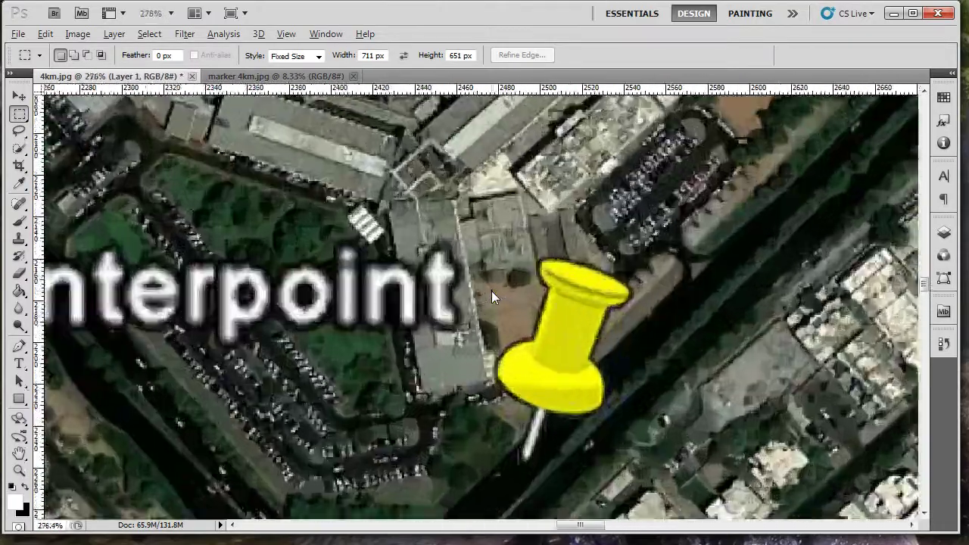
{"action": "scroll", "coordinate": [491, 291], "scroll_direction": "down", "scroll_amount": 6}
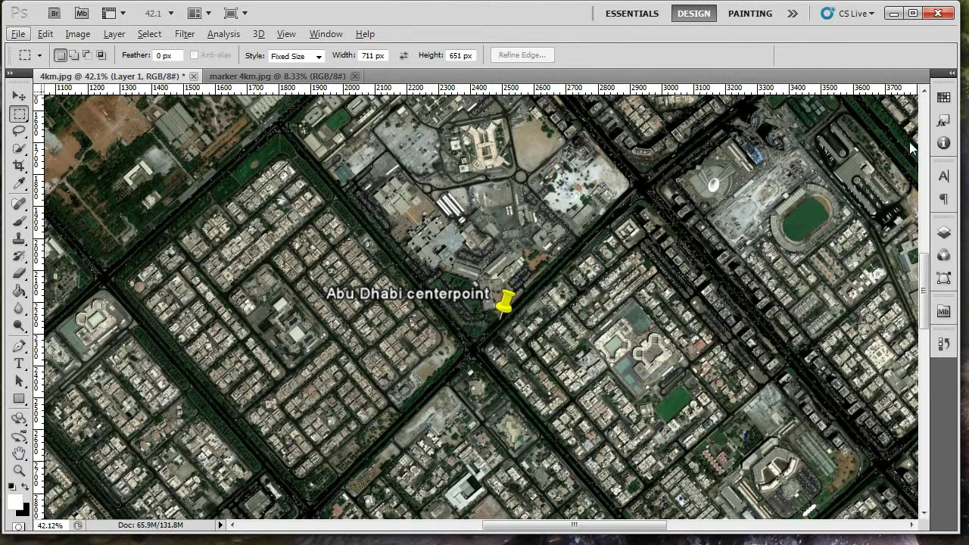
Show the Layers panel and make the Background layer active
{"action": "left_click", "coordinate": [326, 34]}
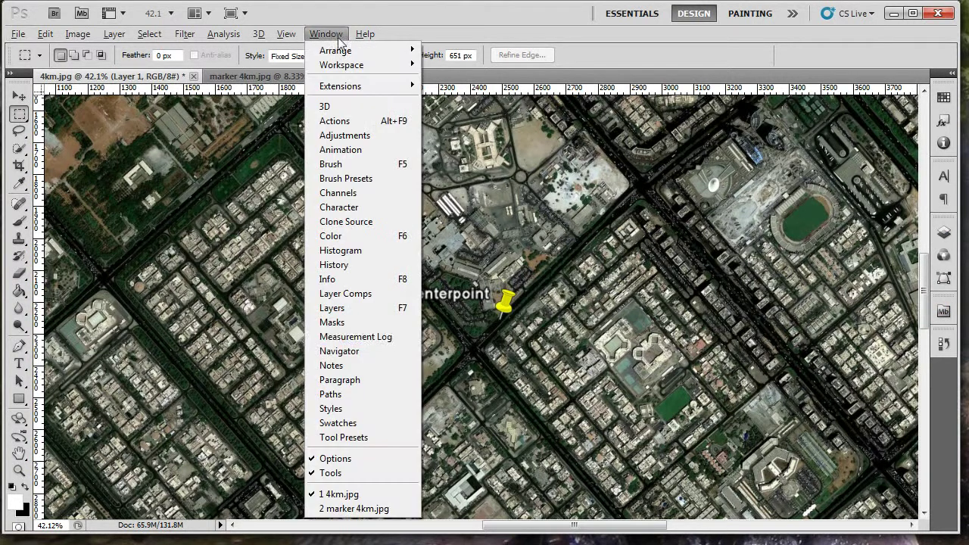
{"action": "left_click", "coordinate": [331, 308]}
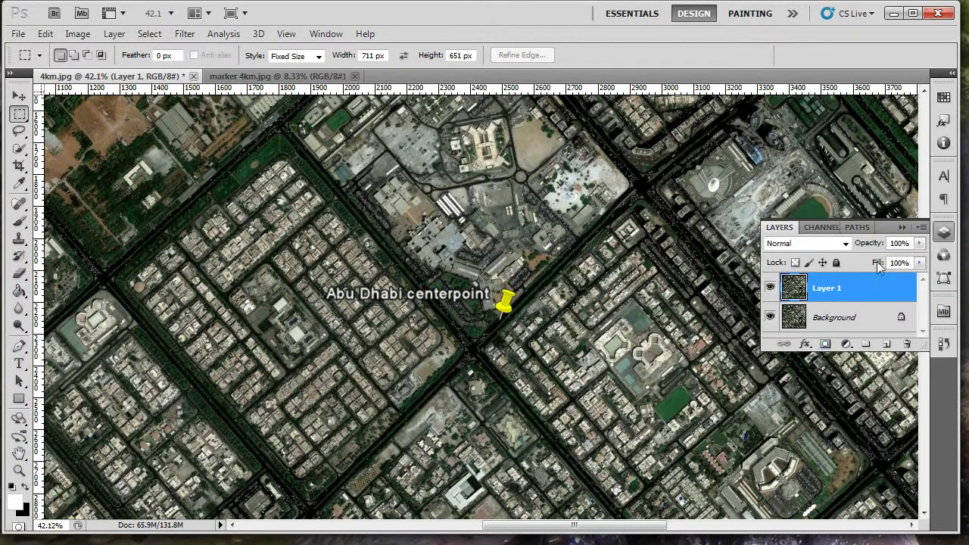
{"action": "left_click", "coordinate": [852, 325]}
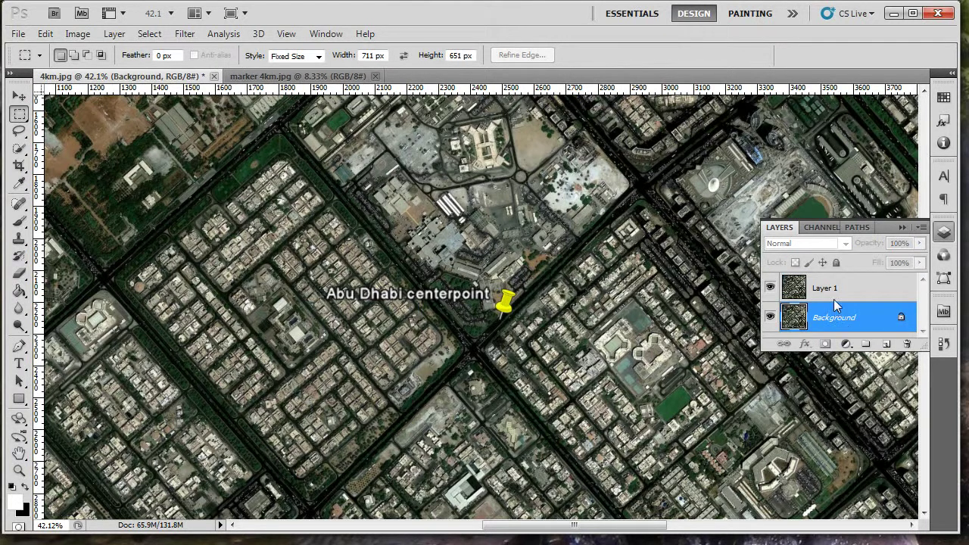
{"action": "left_click", "coordinate": [826, 295]}
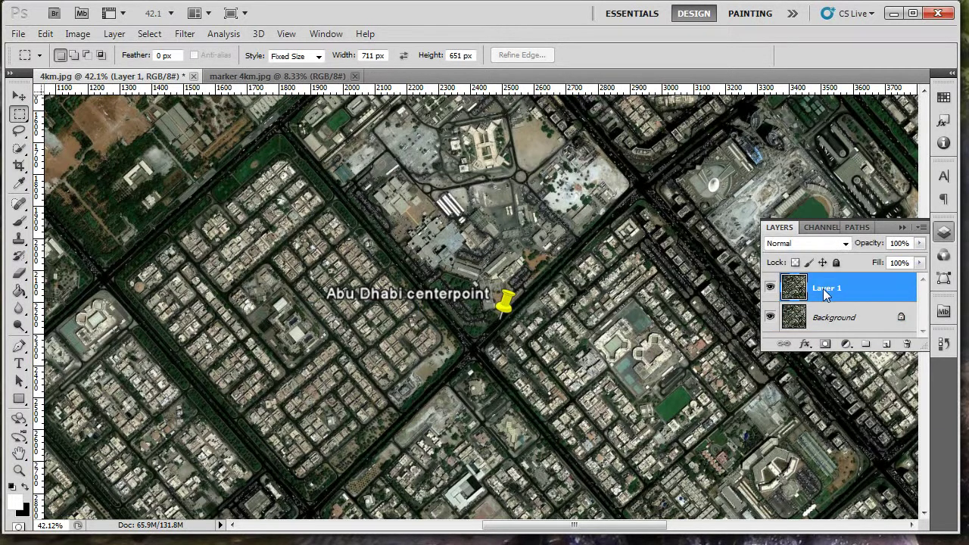
{"action": "left_click", "coordinate": [846, 321]}
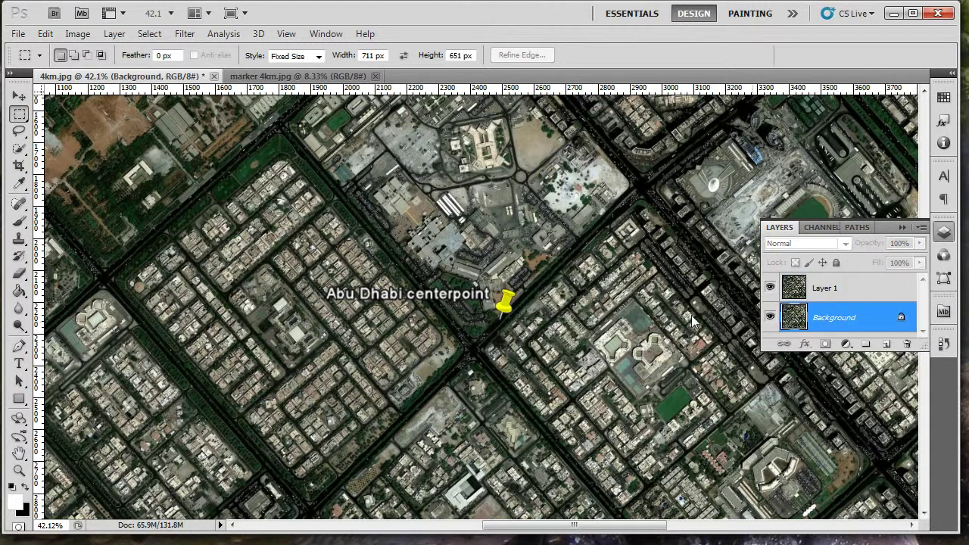
Zoom in on the top-left marker pin
{"action": "scroll", "coordinate": [392, 322], "scroll_direction": "down", "scroll_amount": 5}
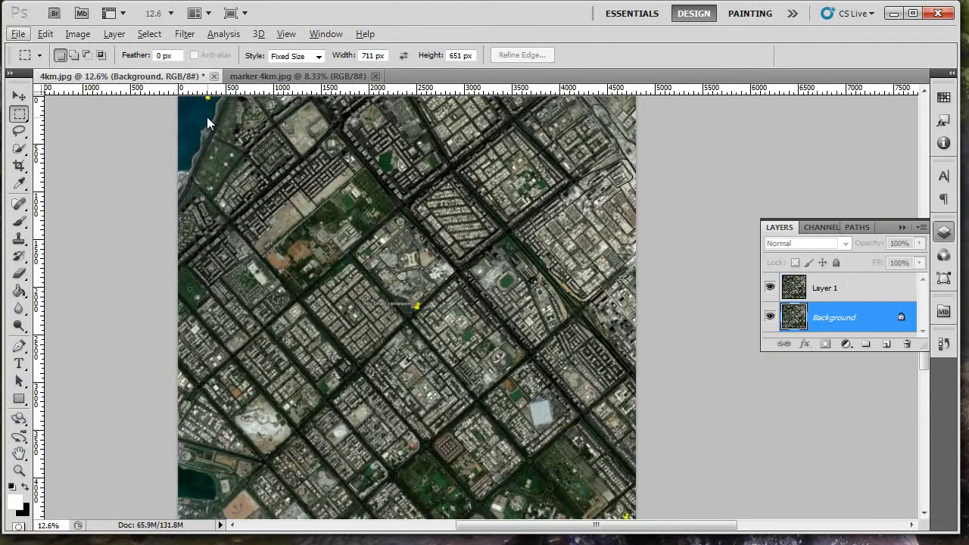
{"action": "scroll", "coordinate": [253, 199], "scroll_direction": "up", "scroll_amount": 2}
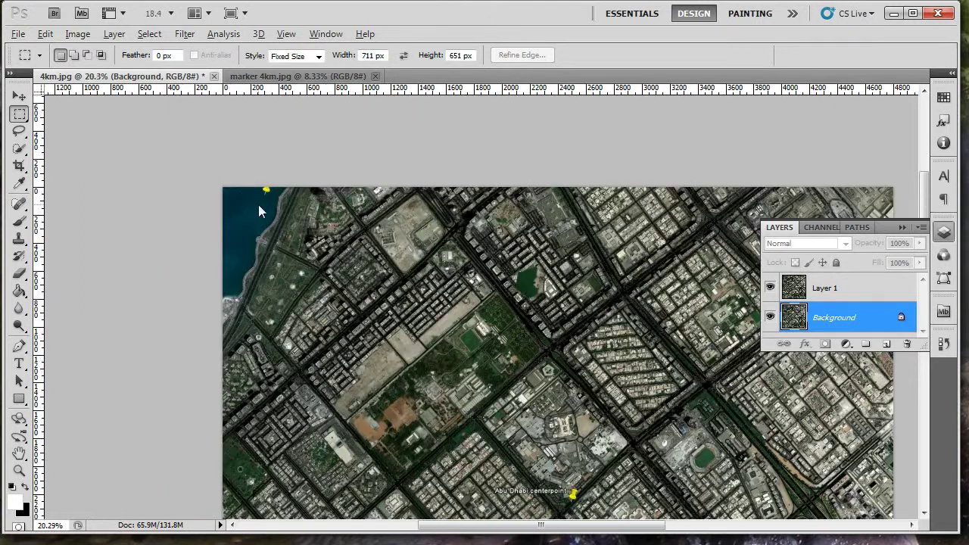
{"action": "scroll", "coordinate": [259, 205], "scroll_direction": "up", "scroll_amount": 8}
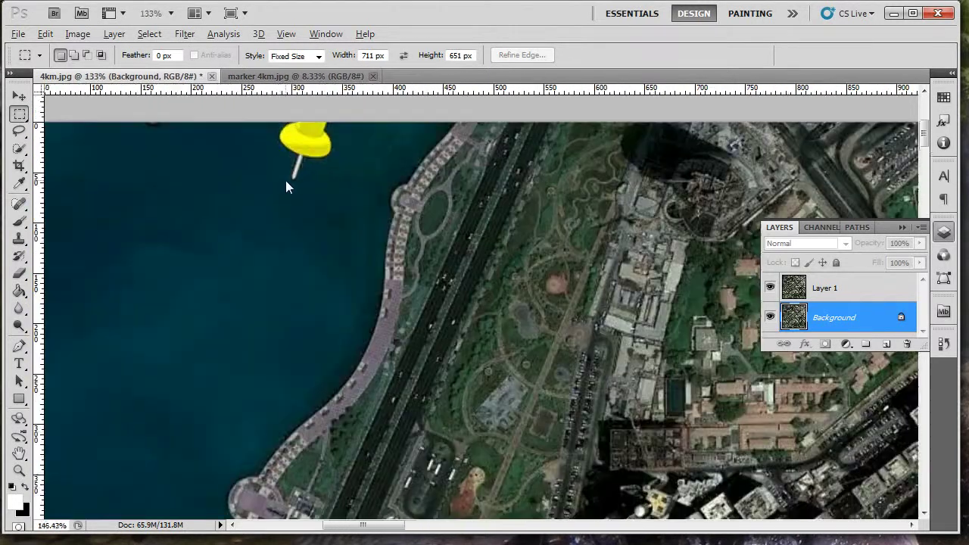
{"action": "scroll", "coordinate": [285, 180], "scroll_direction": "up", "scroll_amount": 5}
Switch the Marquee style to Normal and drag from the top-left pin tip to the bottom-right pin
{"action": "left_click", "coordinate": [305, 194]}
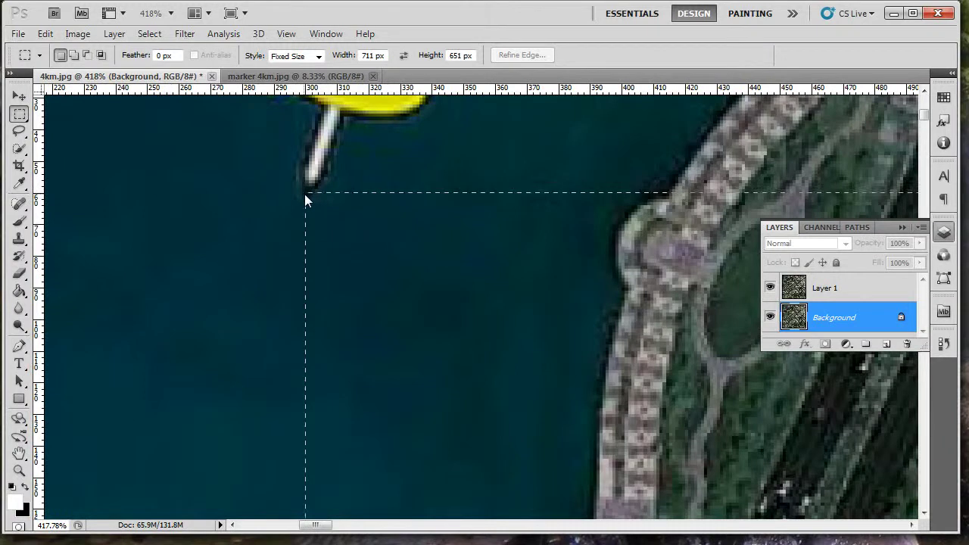
{"action": "left_click", "coordinate": [319, 56]}
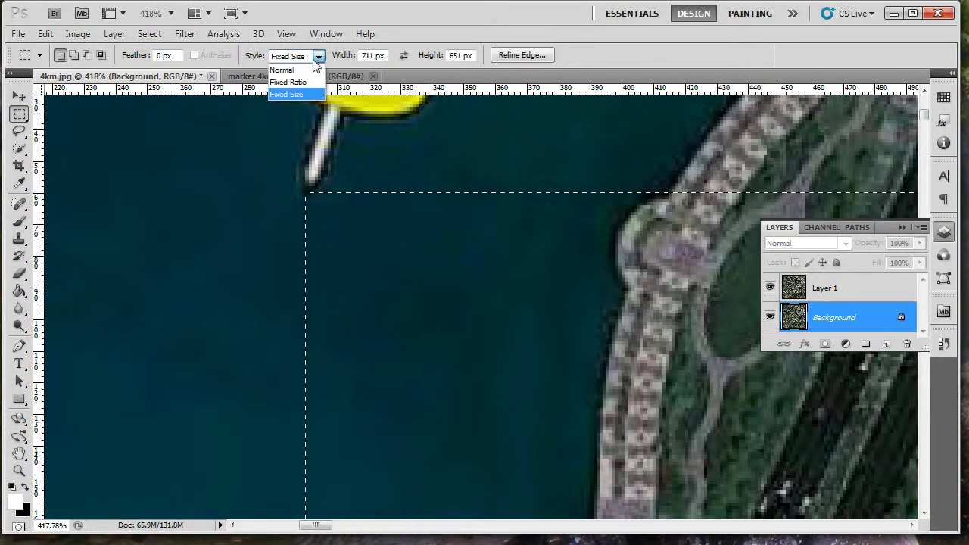
{"action": "left_click", "coordinate": [308, 69]}
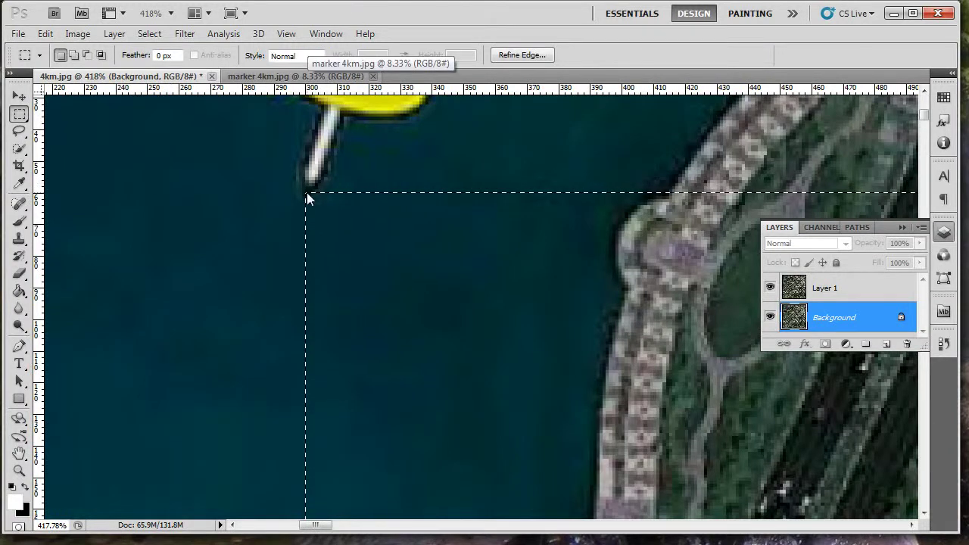
{"action": "left_click_drag", "start_coordinate": [307, 193], "coordinate": [582, 332]}
{"action": "left_click_drag", "start_coordinate": [626, 361], "coordinate": [962, 534]}
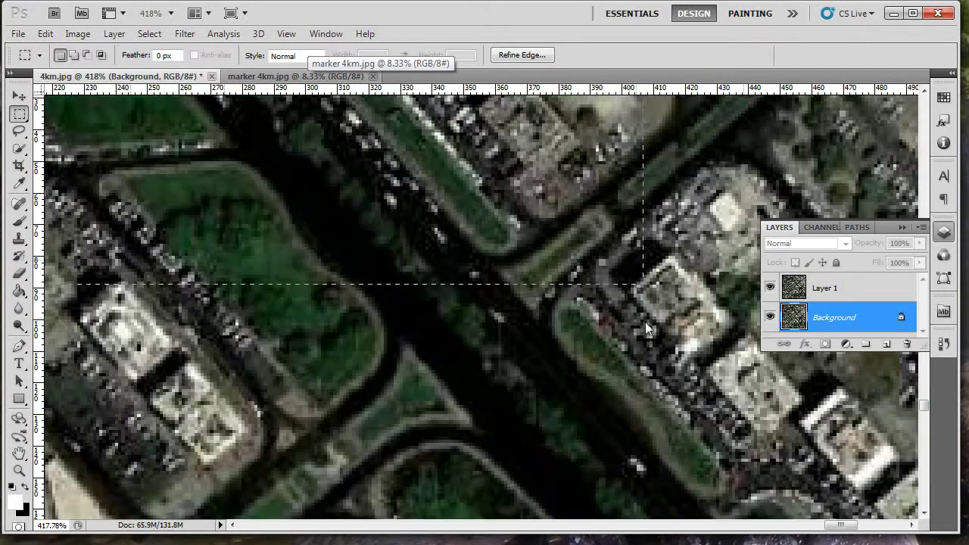
{"action": "left_click_drag", "start_coordinate": [645, 322], "coordinate": [389, 407]}
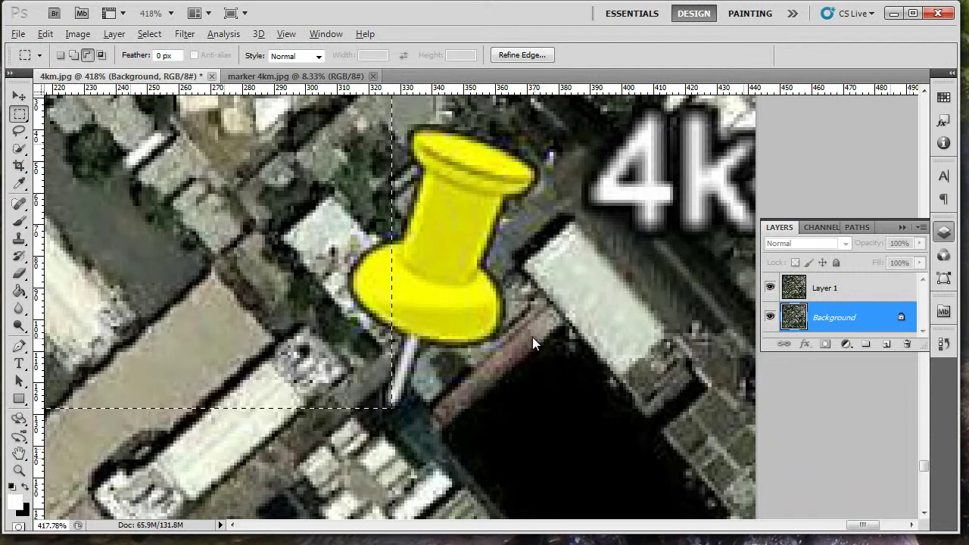
Zoom out and centre the whole satellite image in view
{"action": "scroll", "coordinate": [533, 337], "scroll_direction": "down", "scroll_amount": 6, "text": "alt"}
{"action": "scroll", "coordinate": [499, 298], "scroll_direction": "down", "scroll_amount": 10, "text": "alt"}
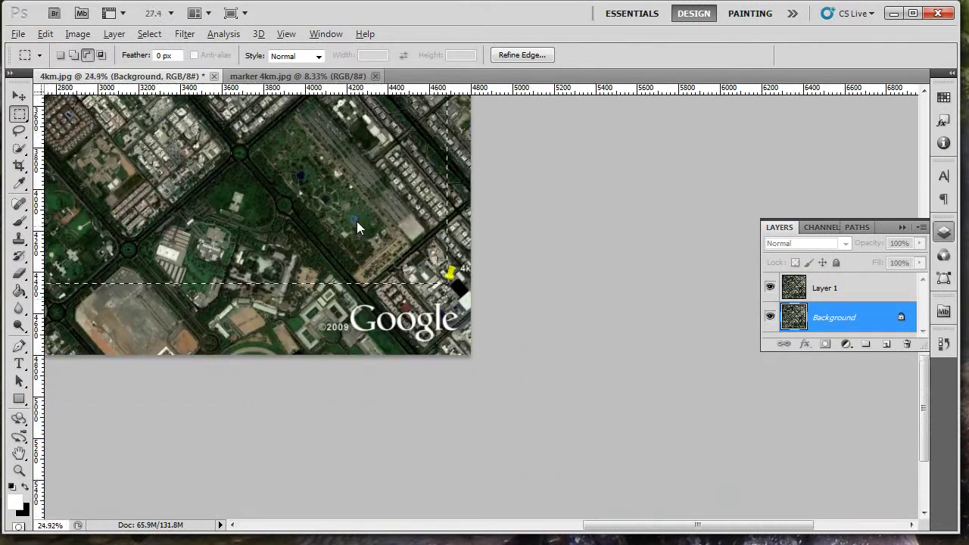
{"action": "left_click_drag", "start_coordinate": [244, 191], "coordinate": [510, 418]}
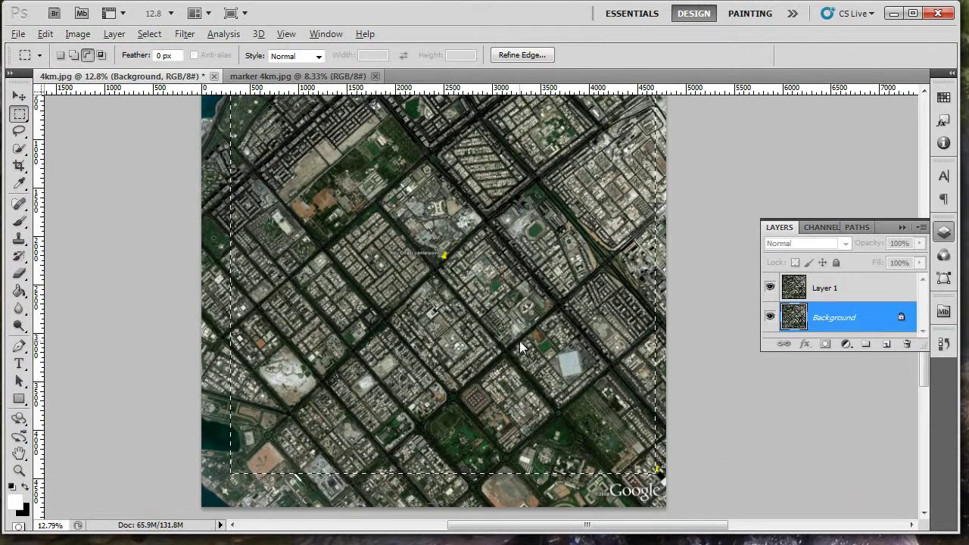
{"action": "scroll", "coordinate": [519, 341], "scroll_direction": "down", "scroll_amount": 2, "text": "alt"}
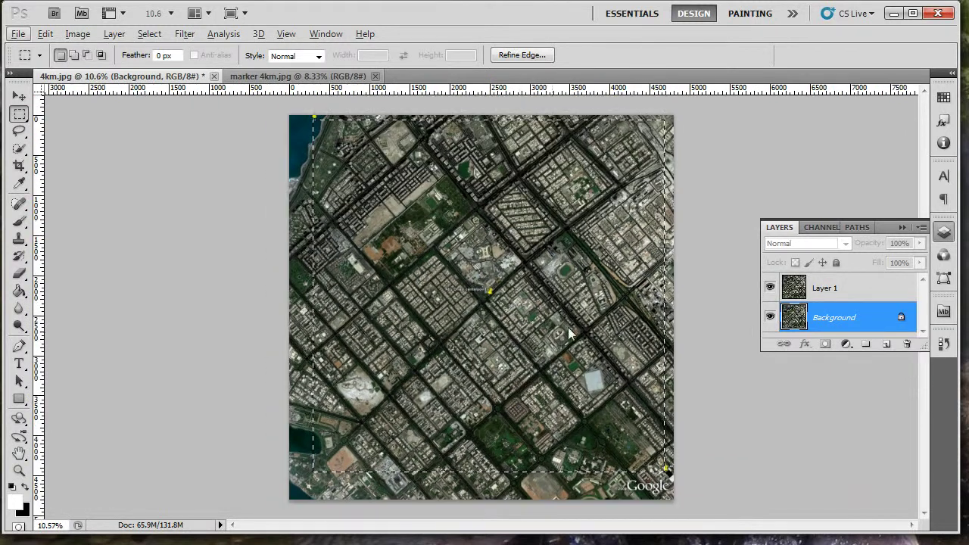
Hide the pin-marker layer and create a new document with the Clipboard preset
{"action": "left_click", "coordinate": [771, 289]}
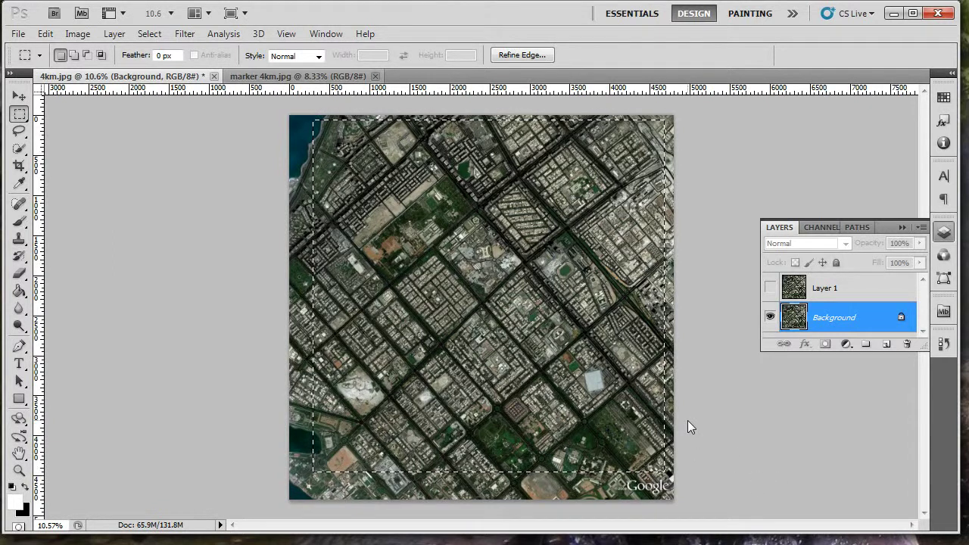
{"action": "left_click", "coordinate": [17, 33]}
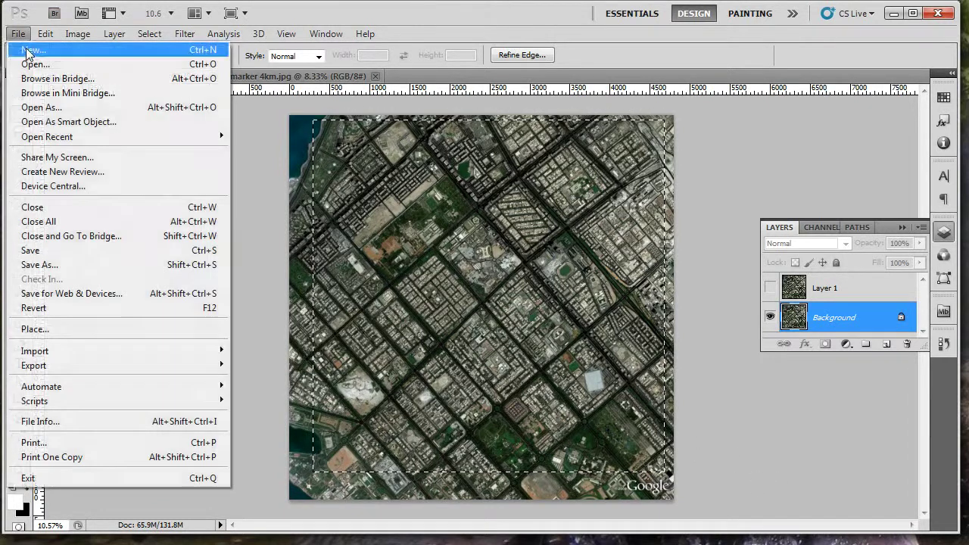
{"action": "left_click", "coordinate": [30, 44]}
{"action": "left_click", "coordinate": [837, 214]}
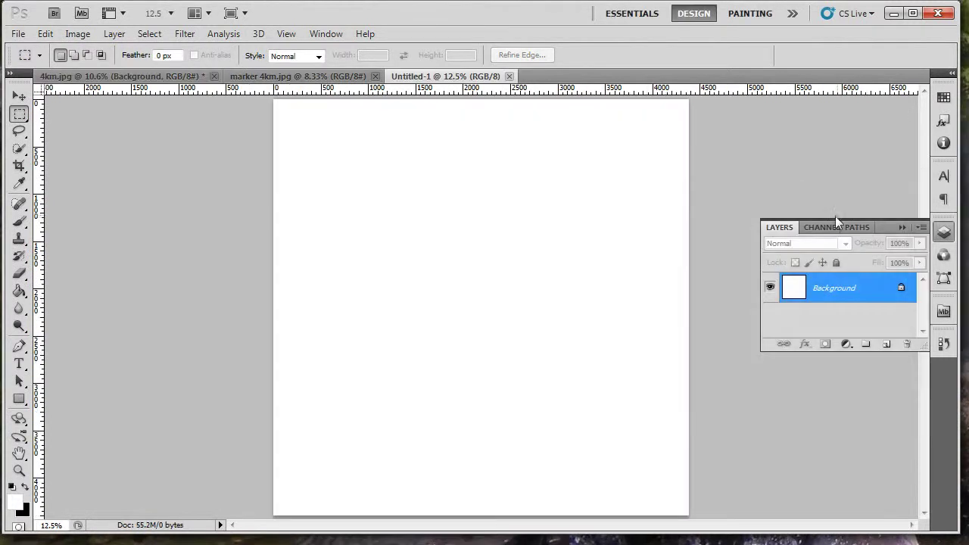
Paste the satellite area and delete the empty white Background layer
{"action": "key", "text": "ctrl+v"}
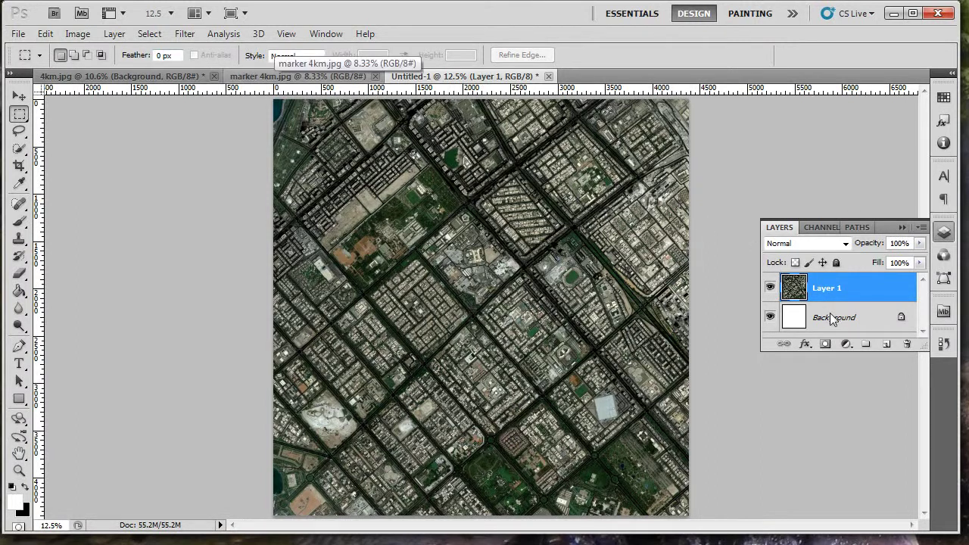
{"action": "left_click_drag", "start_coordinate": [833, 322], "coordinate": [909, 345]}
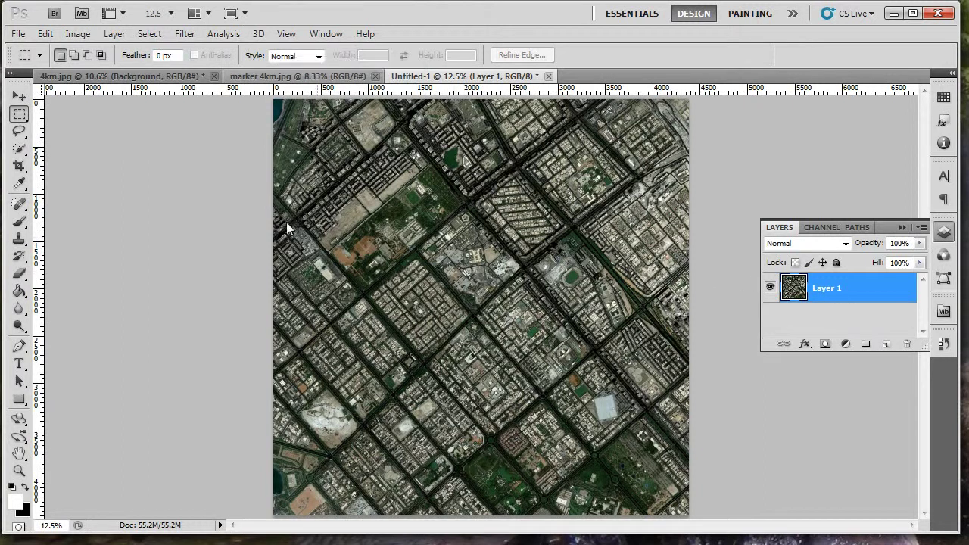
{"action": "left_click", "coordinate": [20, 35]}
Resample Untitled-1 to 4096 × 4096 pixels with Constrain Proportions unchecked
{"action": "mouse_move", "coordinate": [78, 34]}
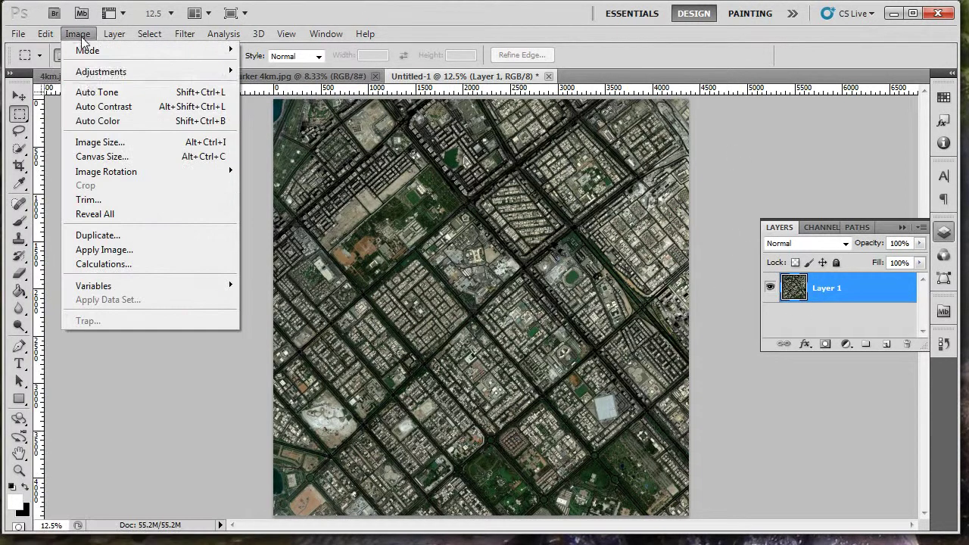
{"action": "left_click", "coordinate": [83, 140]}
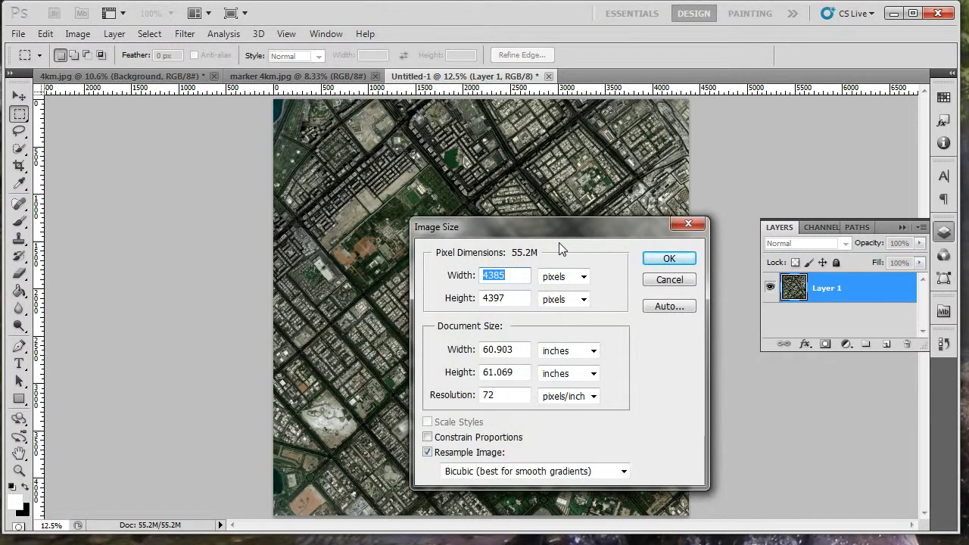
{"action": "type", "text": "4096"}
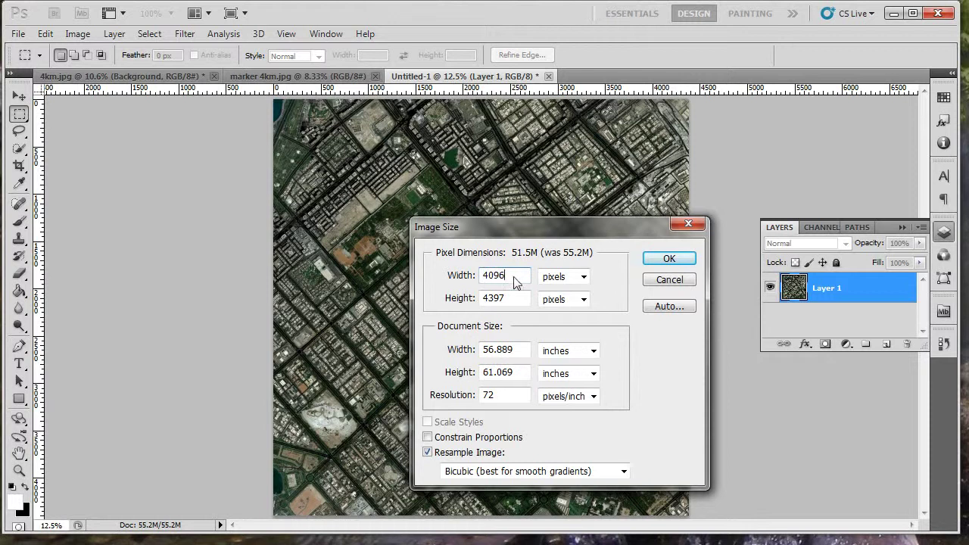
{"action": "left_click", "coordinate": [437, 437]}
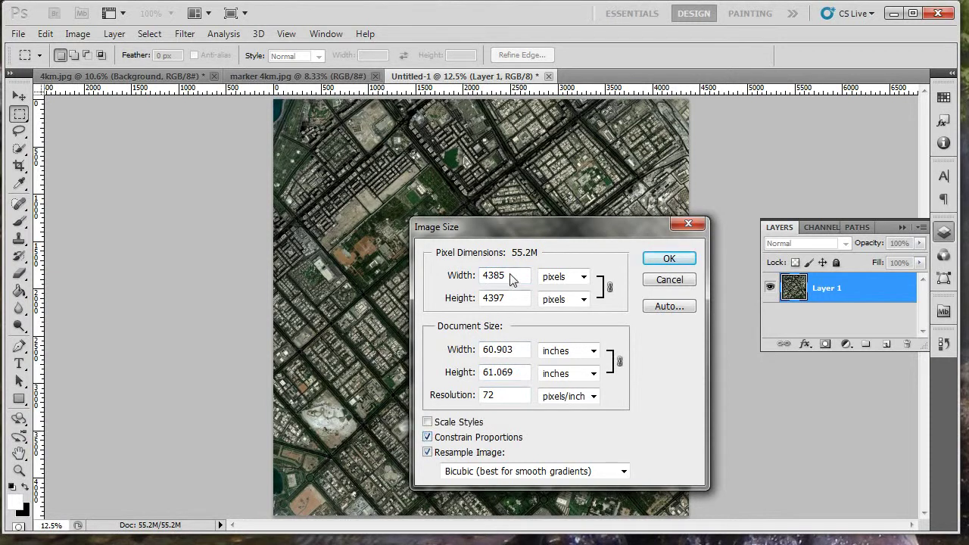
{"action": "left_click_drag", "start_coordinate": [509, 275], "coordinate": [457, 265]}
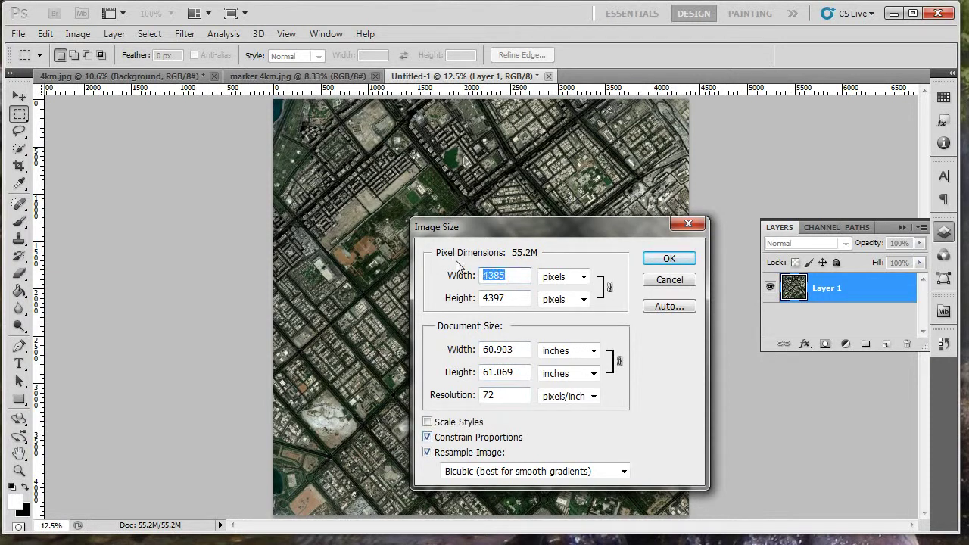
{"action": "left_click", "coordinate": [427, 437]}
{"action": "left_click_drag", "start_coordinate": [513, 274], "coordinate": [463, 271]}
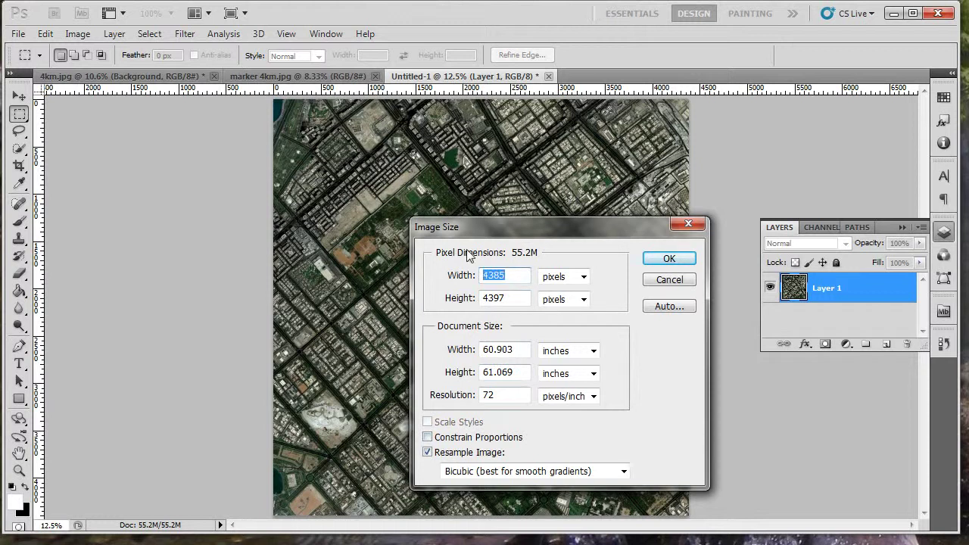
{"action": "type", "text": "4096"}
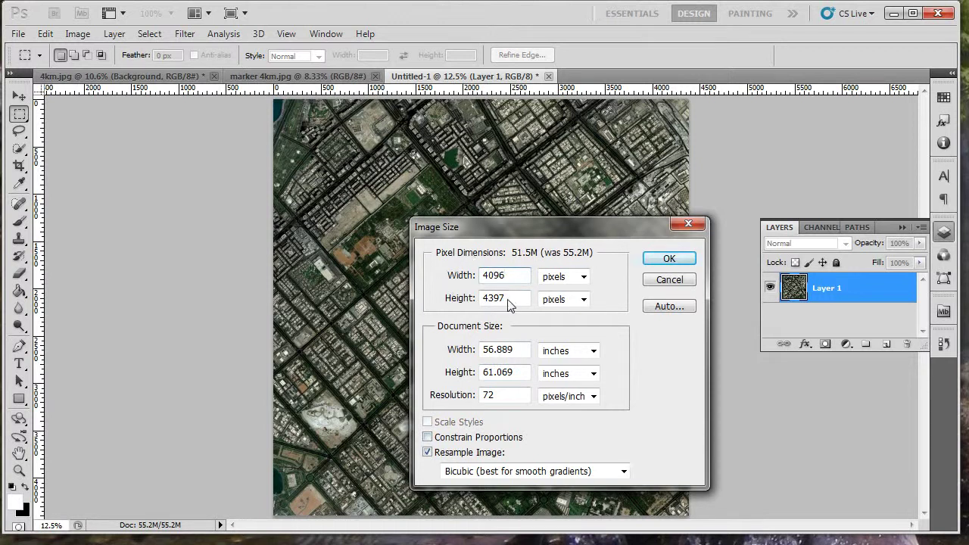
{"action": "type", "text": "4096"}
{"action": "left_click", "coordinate": [671, 256]}
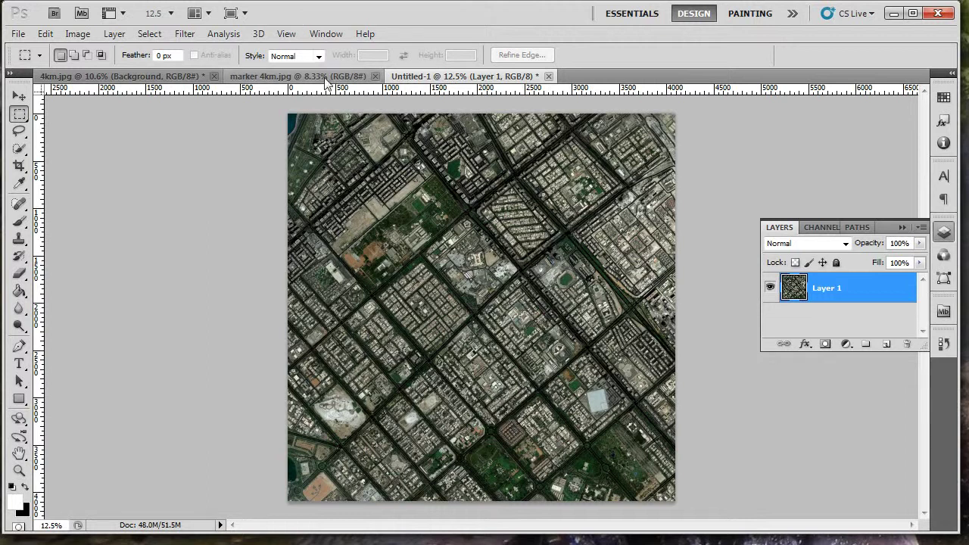
In Guides, Grid & Slices preferences, set a gridline every 512 pixels with 1 subdivision
{"action": "key", "text": "i"}
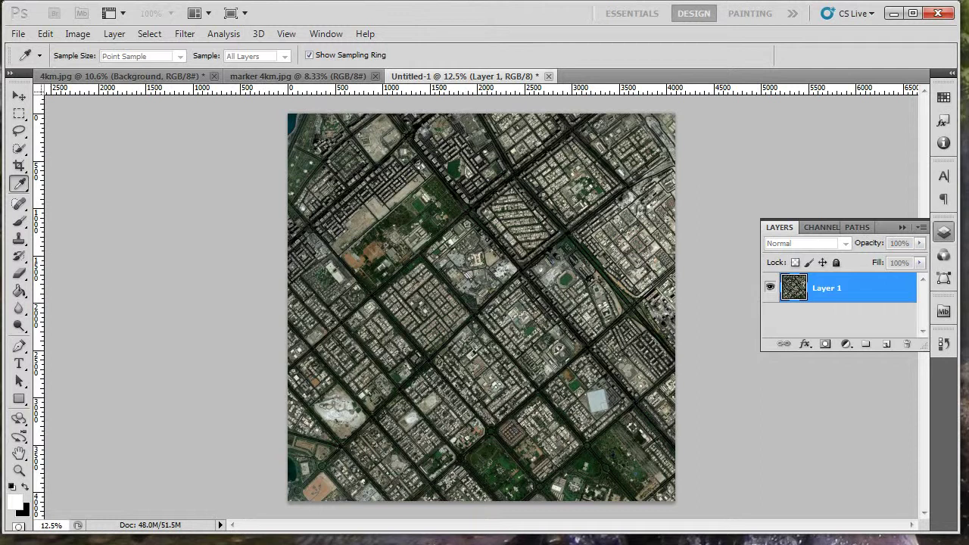
{"action": "double_click", "coordinate": [395, 89]}
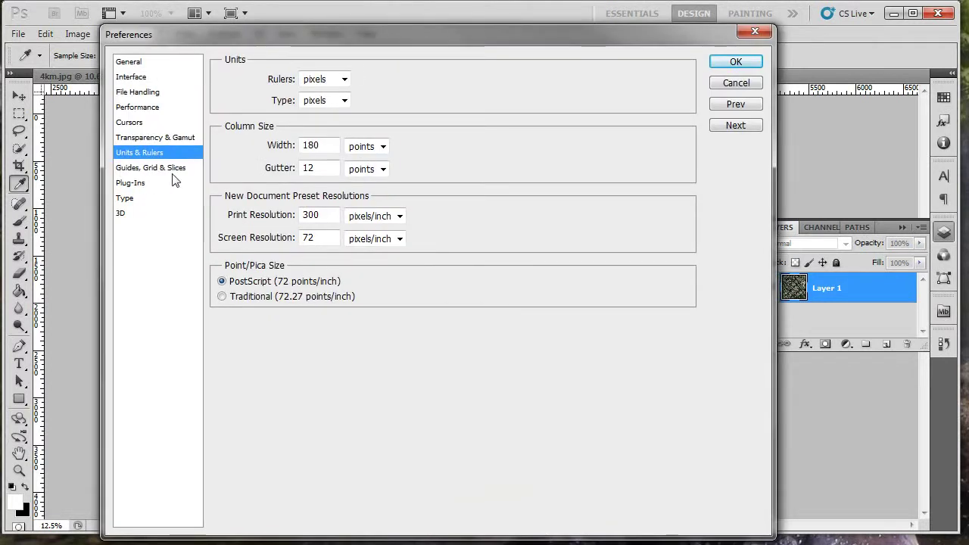
{"action": "left_click", "coordinate": [174, 168]}
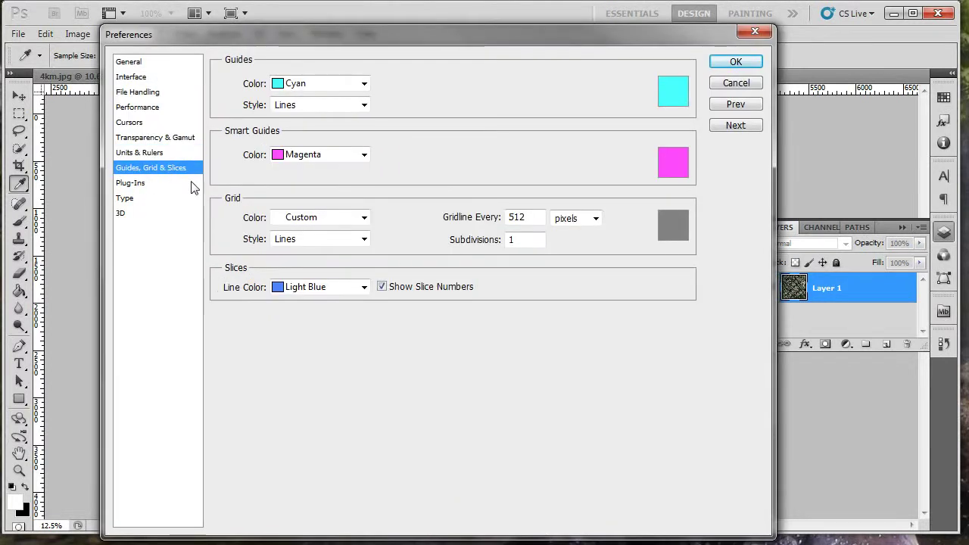
{"action": "left_click", "coordinate": [530, 223]}
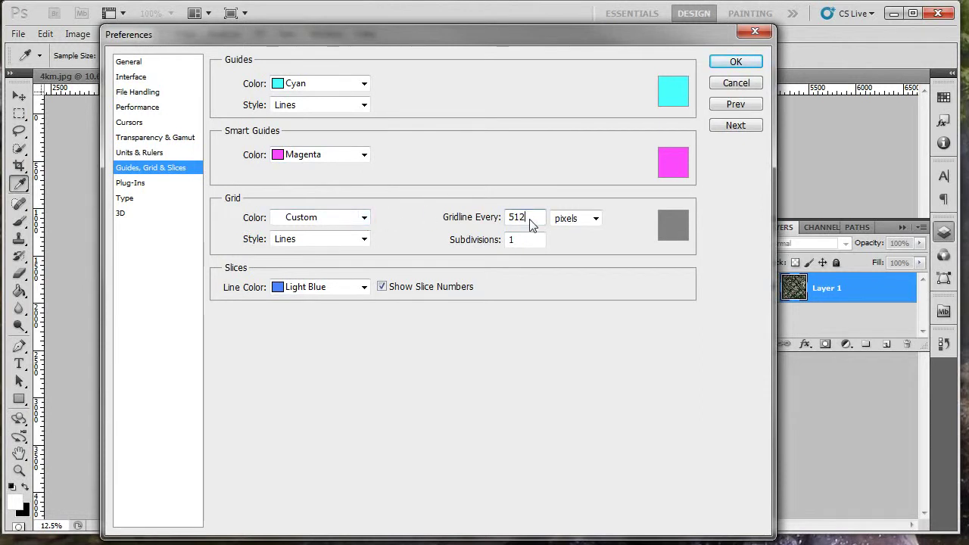
{"action": "left_click_drag", "start_coordinate": [531, 219], "coordinate": [487, 215]}
{"action": "left_click", "coordinate": [738, 64]}
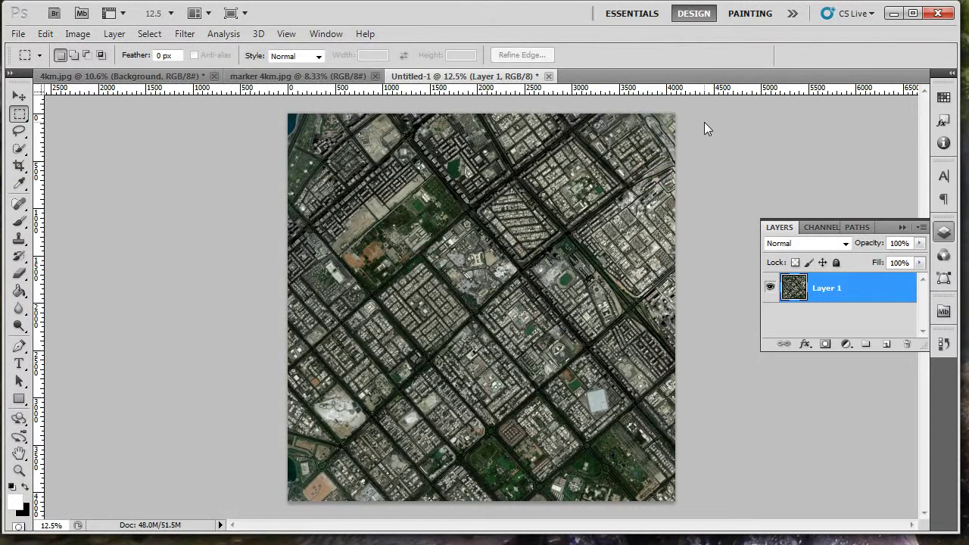
Show the grid and paste the top-left quarter into a new 2048×2048 document
{"action": "key", "text": "ctrl+apostrophe"}
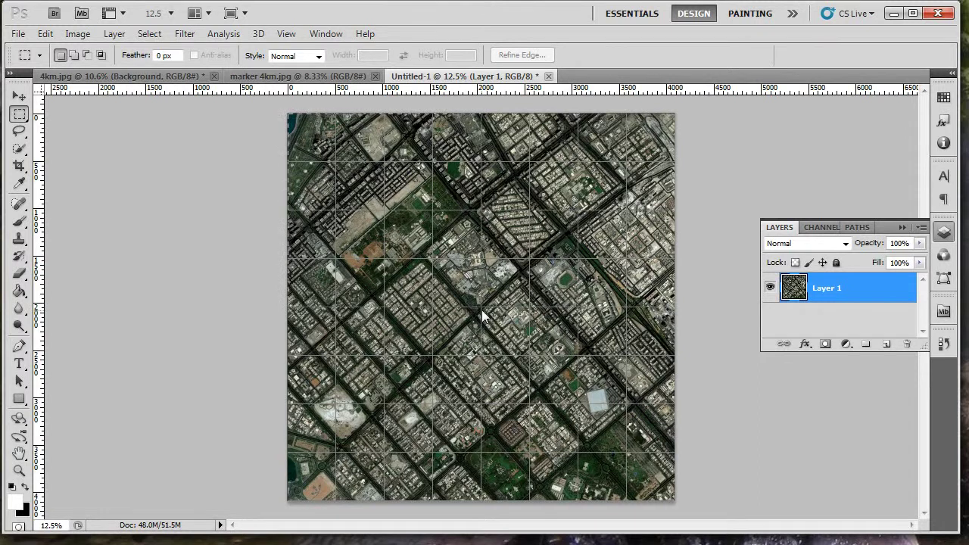
{"action": "left_click_drag", "start_coordinate": [482, 309], "coordinate": [482, 309]}
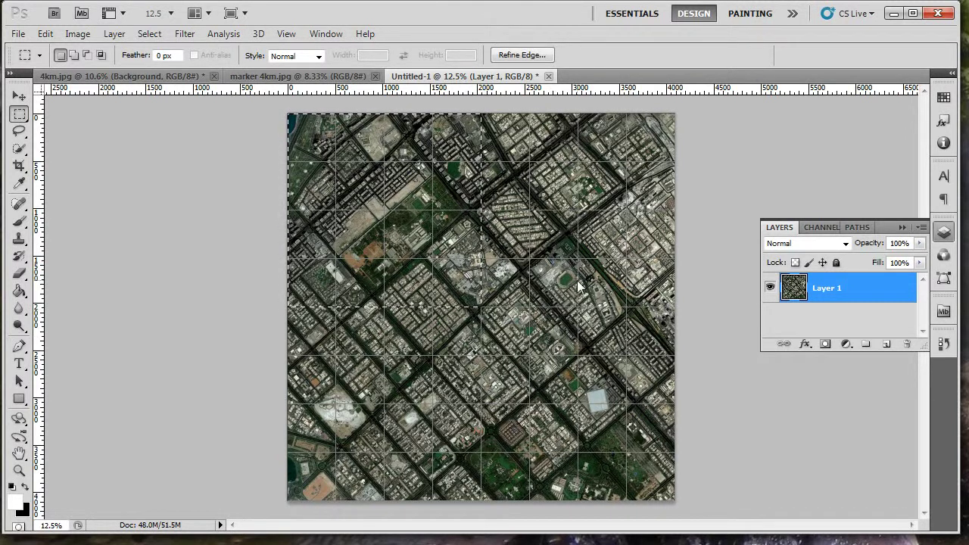
{"action": "left_click", "coordinate": [18, 34]}
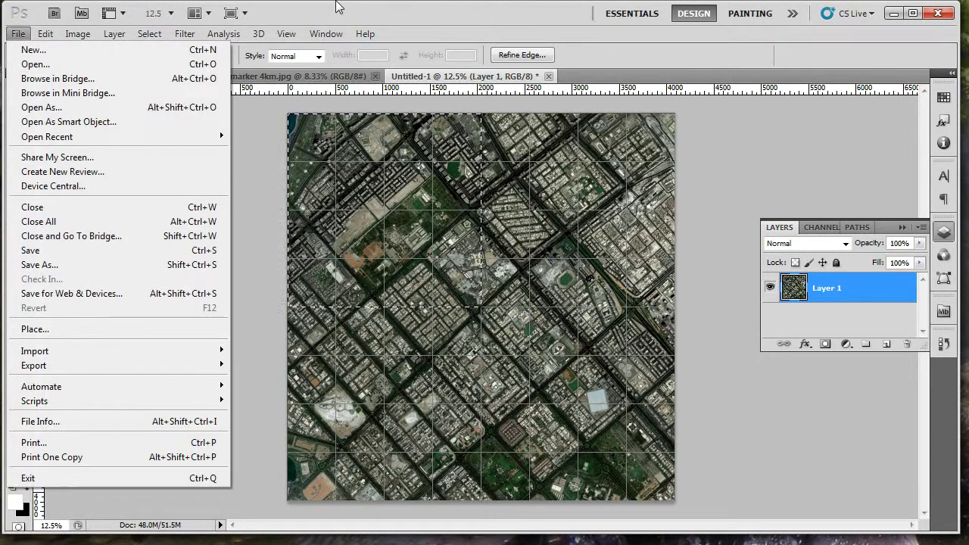
{"action": "left_click", "coordinate": [18, 34]}
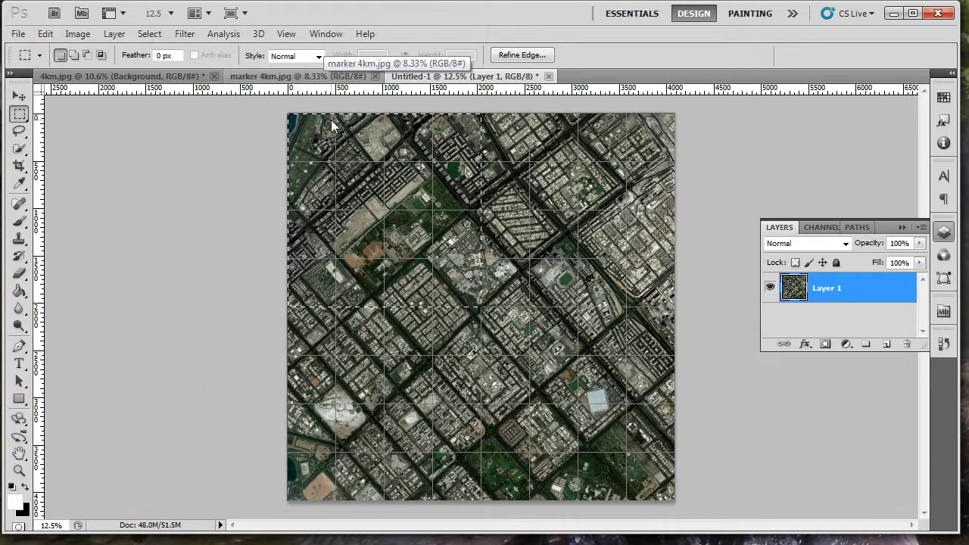
{"action": "key", "text": "ctrl+n"}
{"action": "key", "text": "Return"}
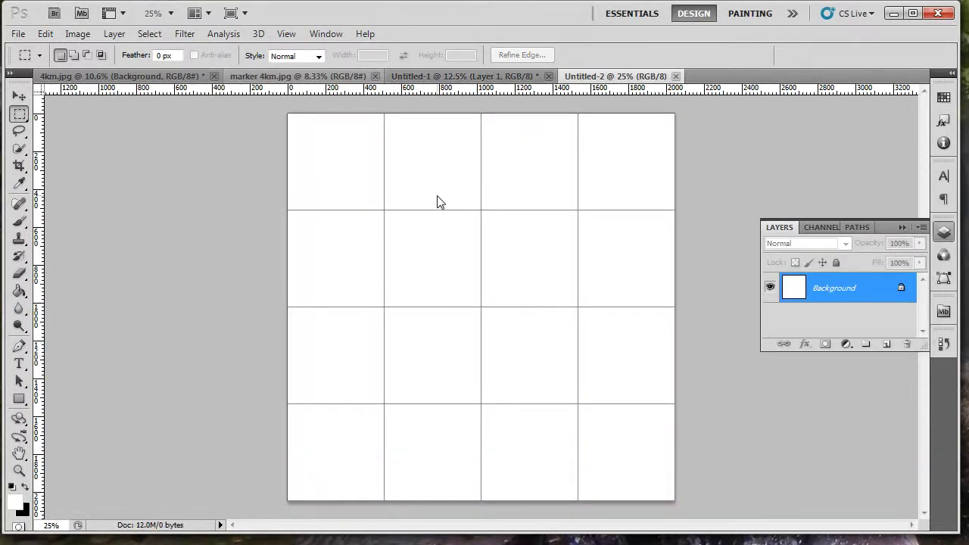
{"action": "key", "text": "ctrl+v"}
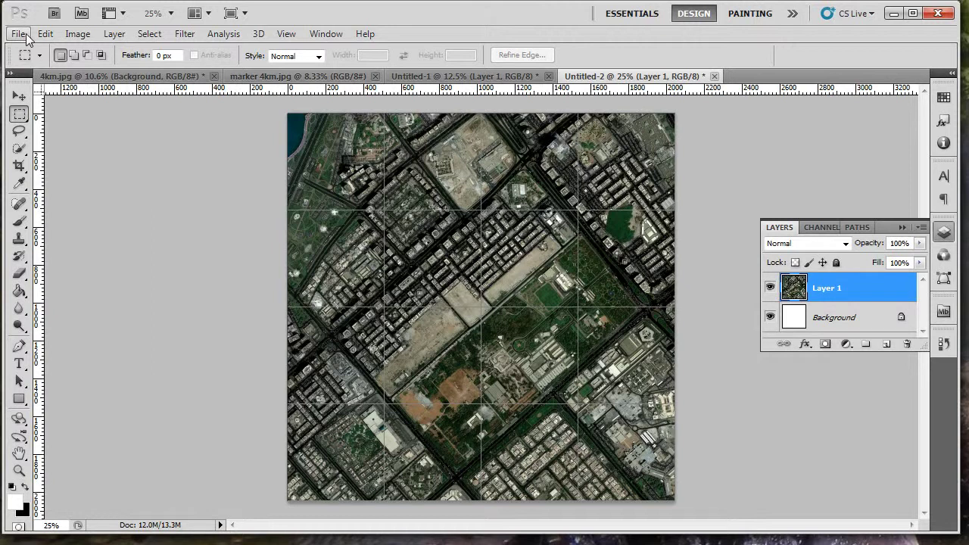
Save the tile as a Maximum-quality JPEG named AbuDhabi A in the 4km imagery folder
{"action": "key", "text": "ctrl+shift+s"}
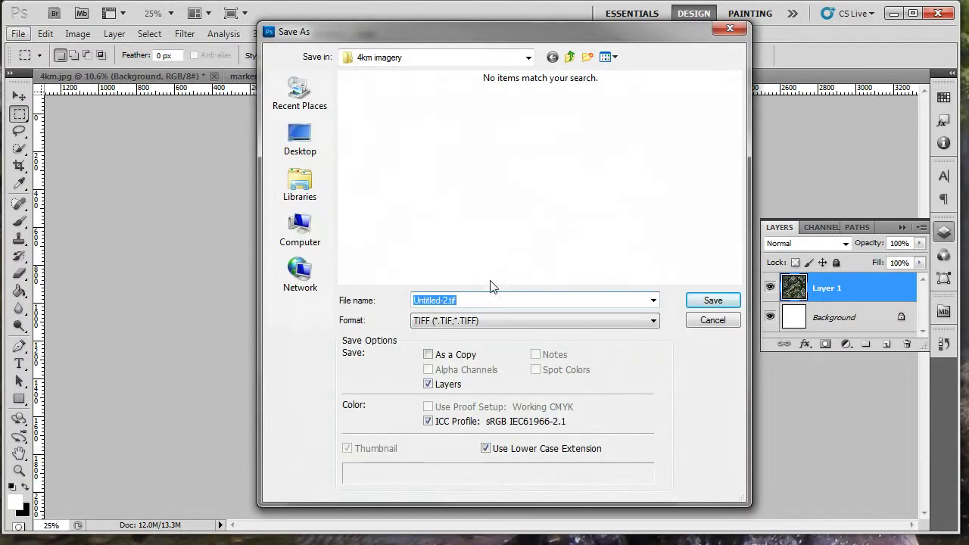
{"action": "left_click", "coordinate": [467, 320]}
{"action": "left_click", "coordinate": [468, 428]}
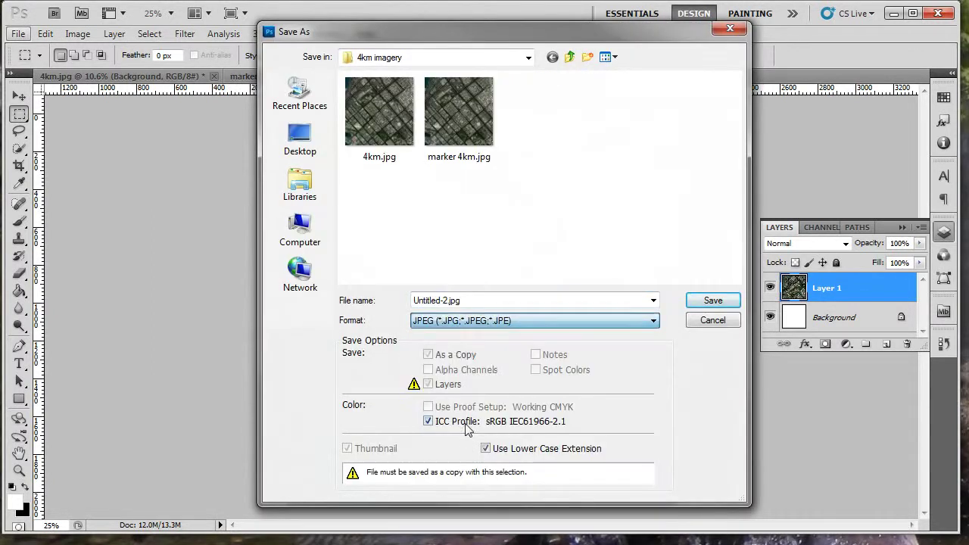
{"action": "double_click", "coordinate": [427, 300]}
{"action": "left_click", "coordinate": [448, 301]}
{"action": "left_click_drag", "start_coordinate": [449, 301], "coordinate": [401, 299]}
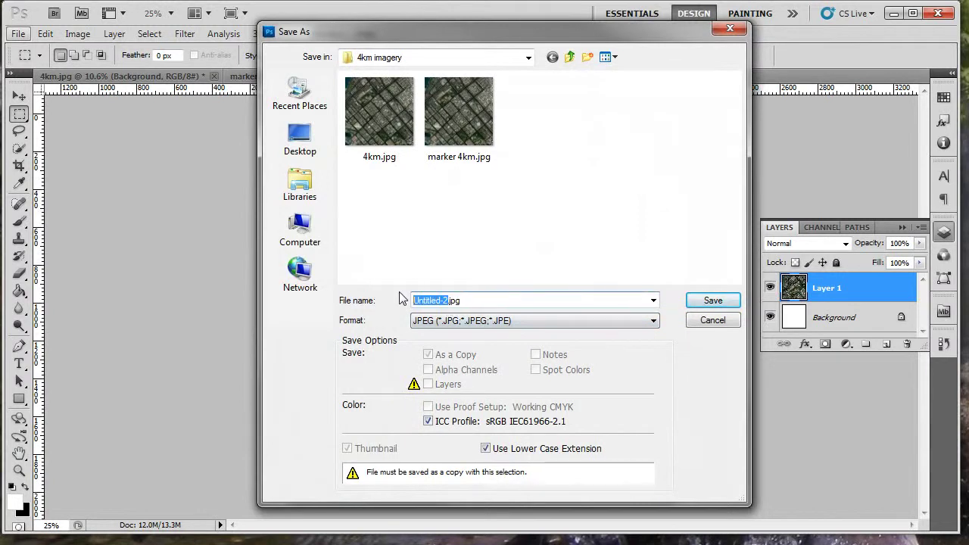
{"action": "type", "text": "Abu"}
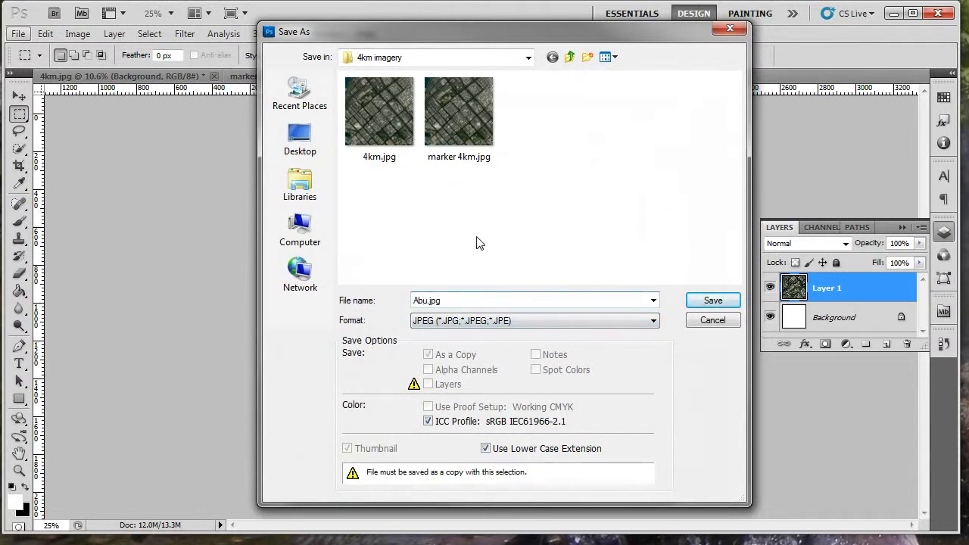
{"action": "type", "text": "Dhabi A"}
{"action": "left_click", "coordinate": [713, 300]}
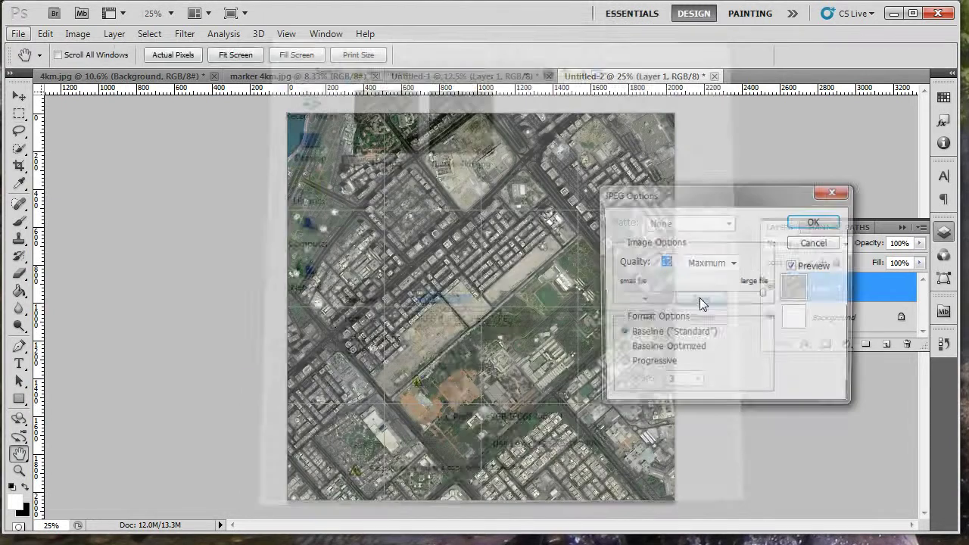
{"action": "left_click", "coordinate": [816, 221]}
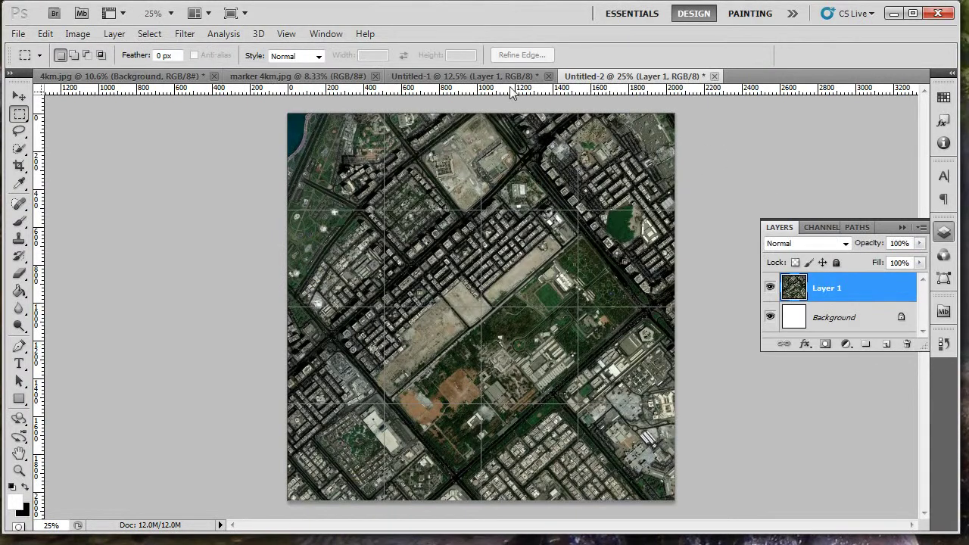
Select the mosaic's top-right quarter and paste it into the tile document as a new layer
{"action": "left_click", "coordinate": [485, 78]}
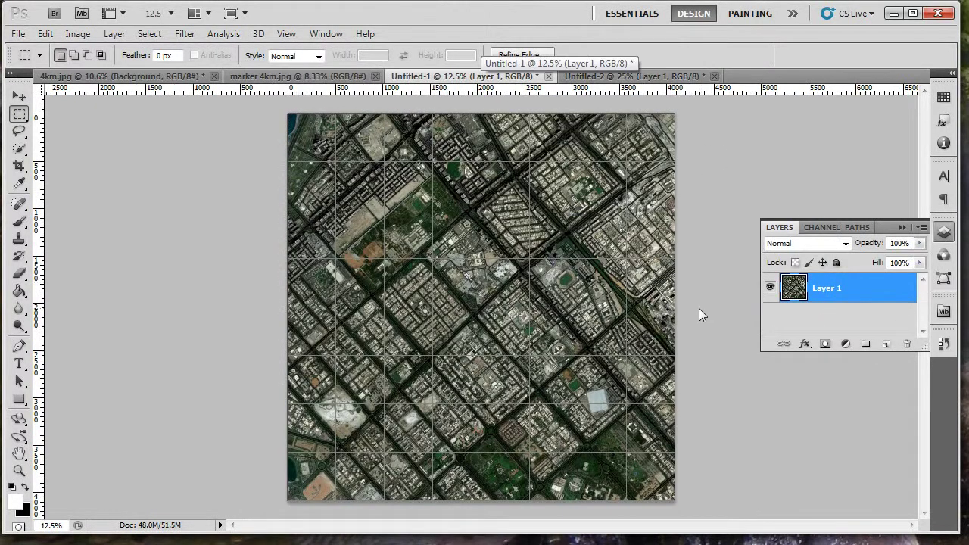
{"action": "key", "text": "ctrl+d"}
{"action": "left_click_drag", "start_coordinate": [484, 122], "coordinate": [675, 307]}
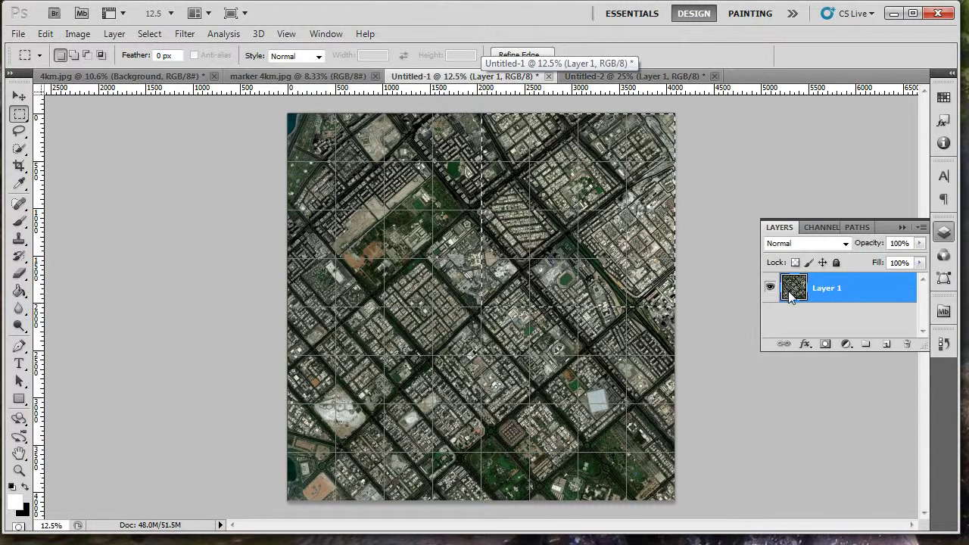
{"action": "left_click", "coordinate": [648, 76]}
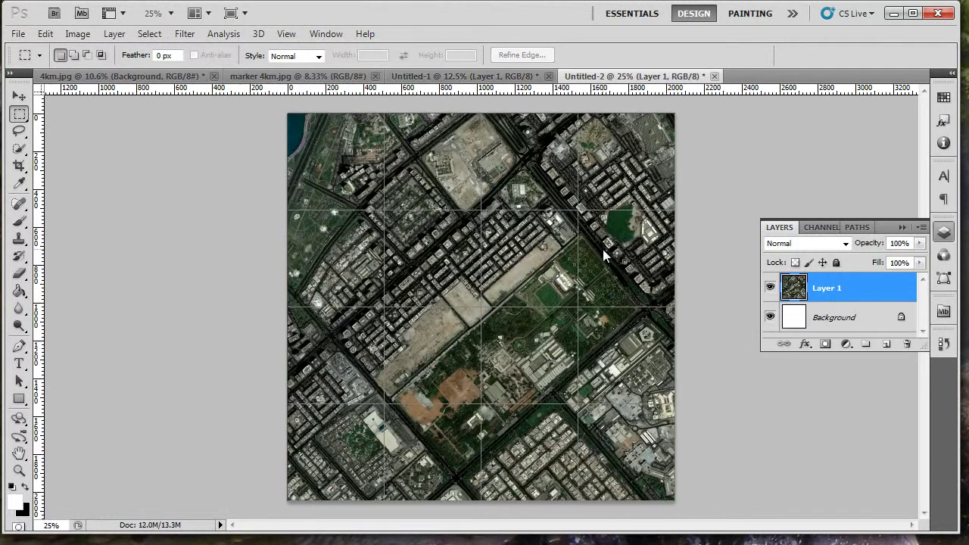
{"action": "key", "text": "ctrl+v"}
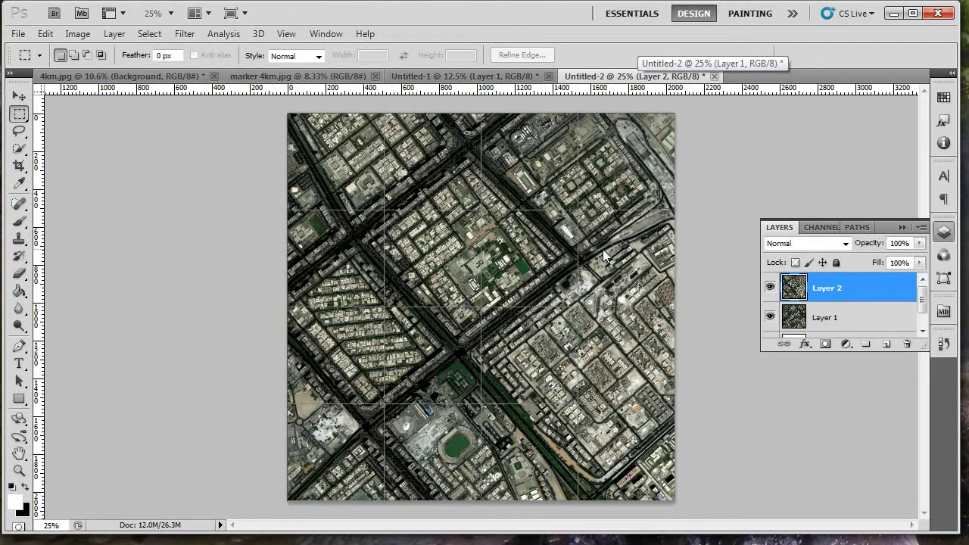
Save the tile as AbuDhabi B.jpg at Maximum JPEG quality
{"action": "key", "text": "ctrl+s"}
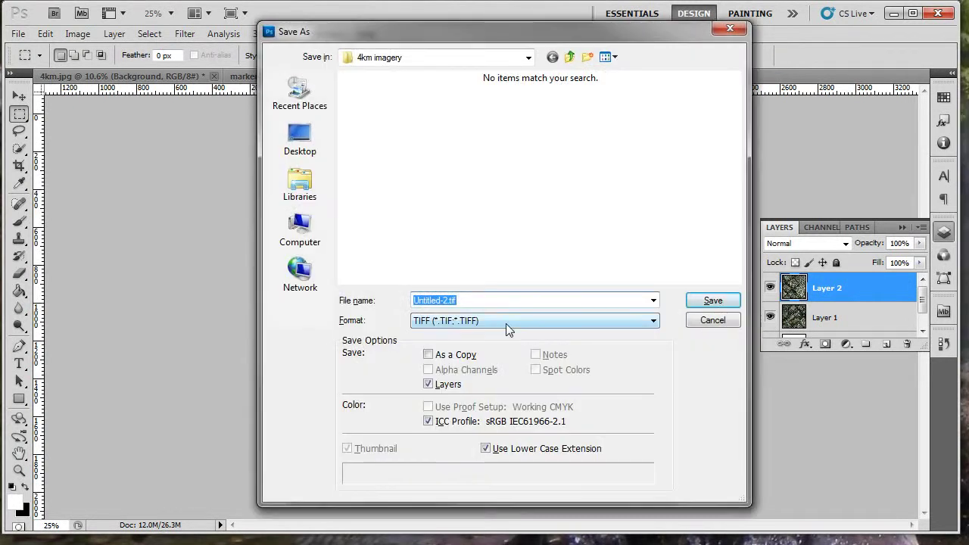
{"action": "left_click", "coordinate": [507, 318]}
{"action": "key", "text": "j"}
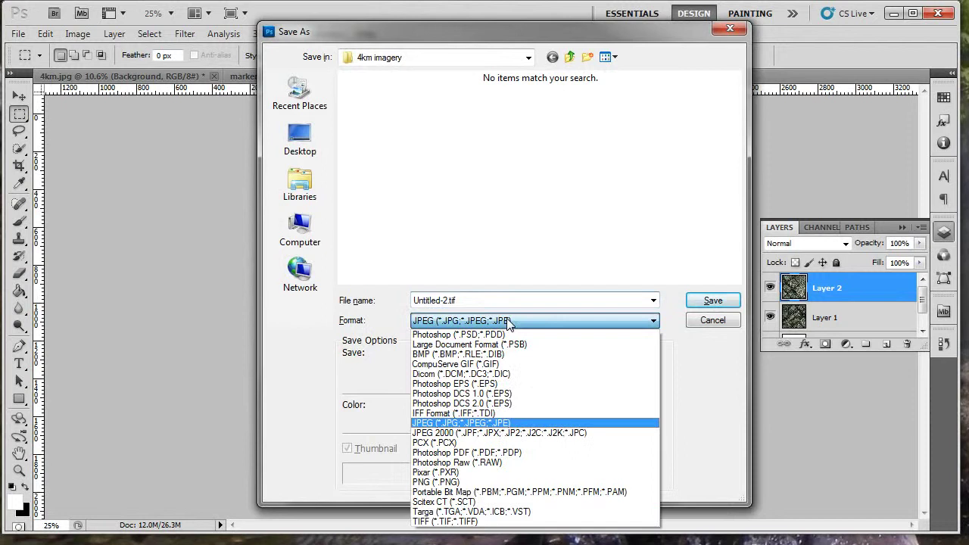
{"action": "left_click", "coordinate": [508, 322]}
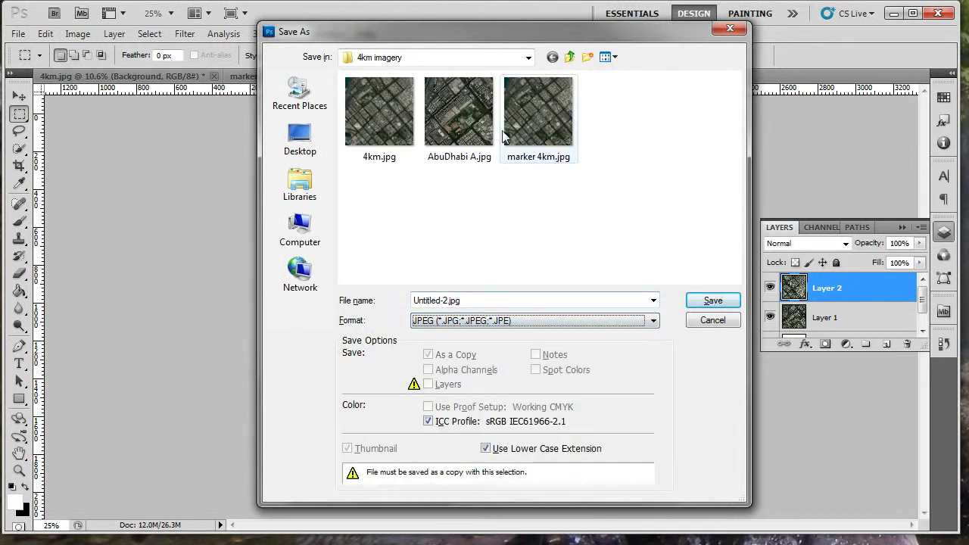
{"action": "left_click", "coordinate": [459, 117]}
{"action": "left_click", "coordinate": [453, 303]}
{"action": "left_click", "coordinate": [452, 302]}
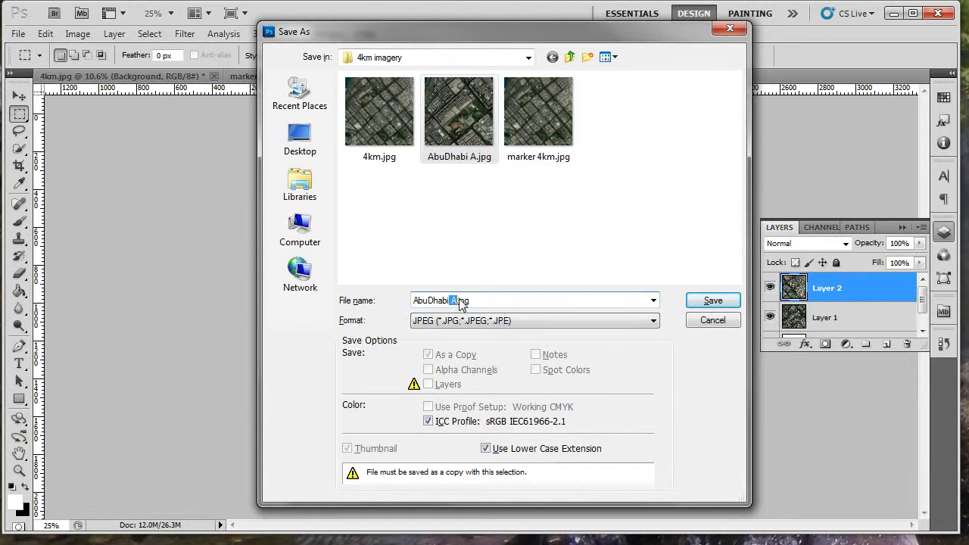
{"action": "type", "text": "B"}
{"action": "left_click", "coordinate": [708, 302]}
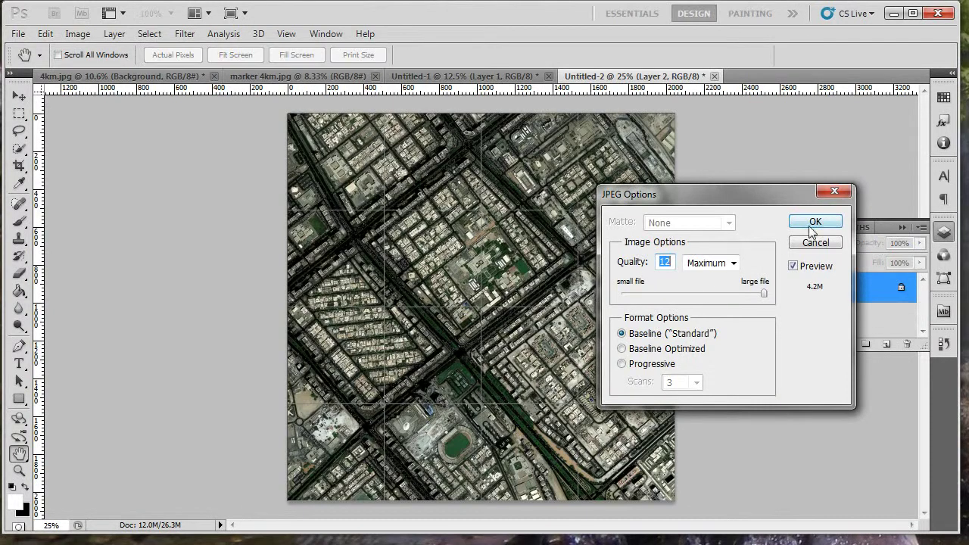
{"action": "left_click", "coordinate": [815, 222]}
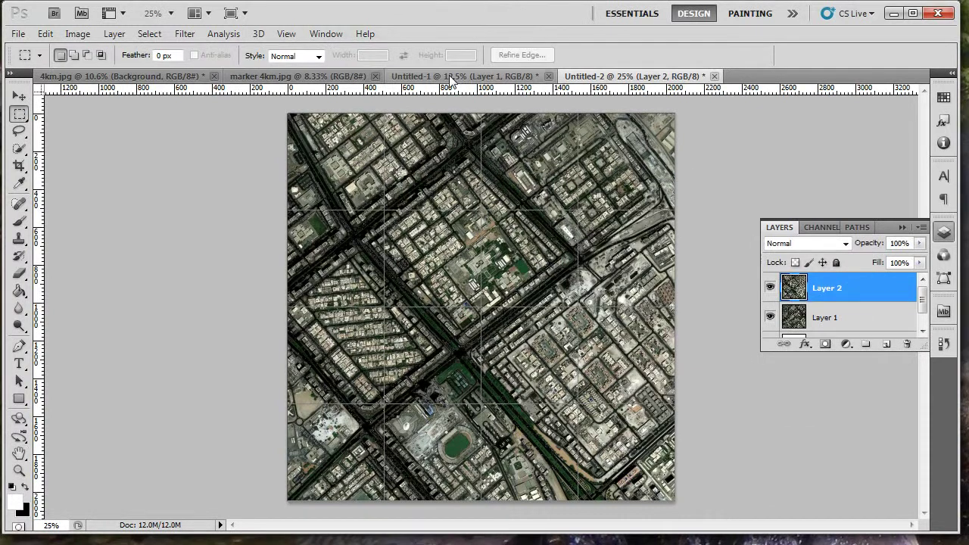
{"action": "left_click", "coordinate": [406, 76]}
Select the mosaic's lower-left quarter and paste it into the tile document as Layer 3
{"action": "left_click_drag", "start_coordinate": [250, 307], "coordinate": [481, 499]}
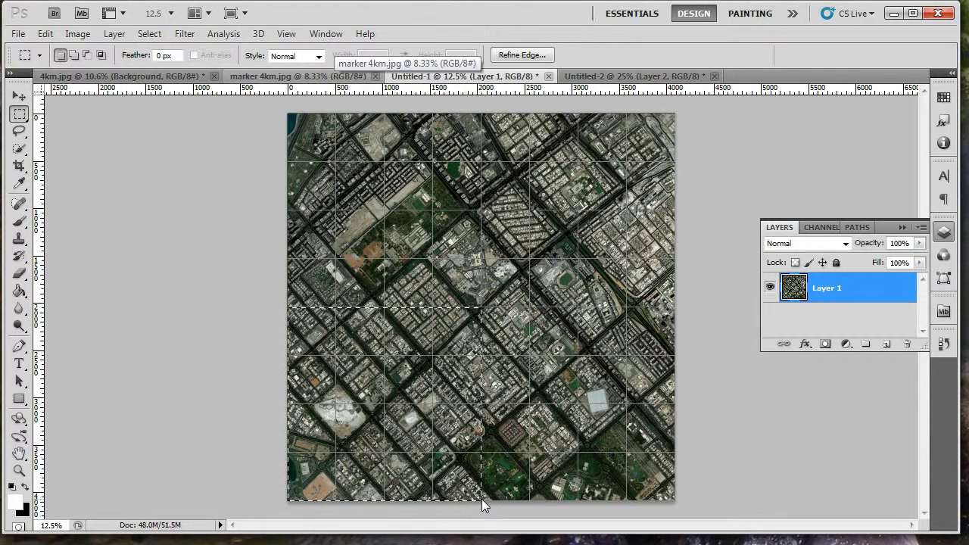
{"action": "left_click", "coordinate": [635, 76]}
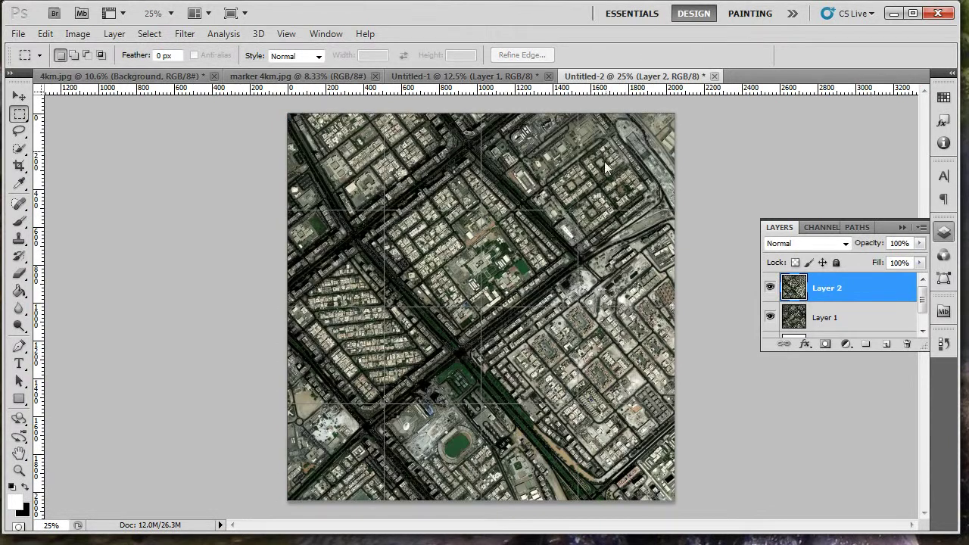
{"action": "key", "text": "ctrl+v"}
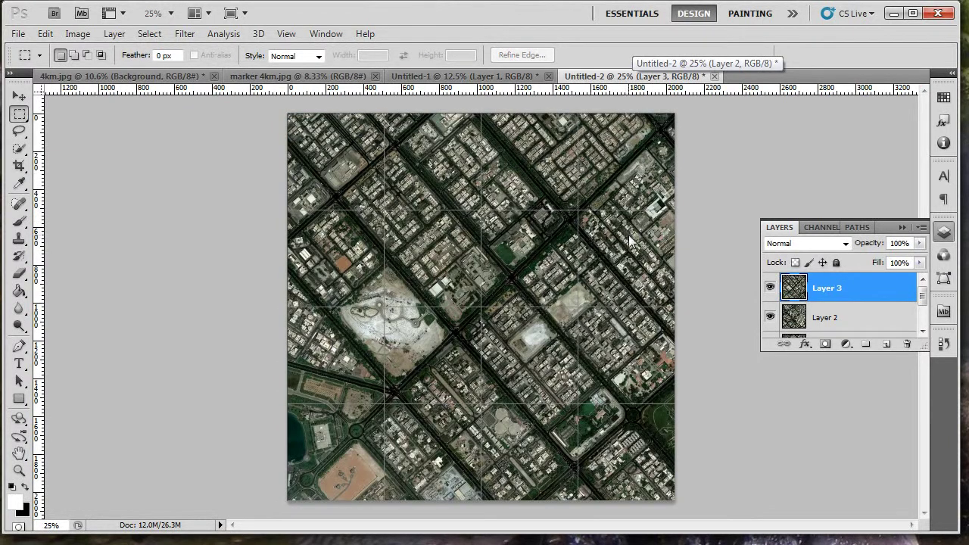
Save the tile as AbuDhabi c.jpg at Maximum JPEG quality
{"action": "key", "text": "ctrl+shift+s"}
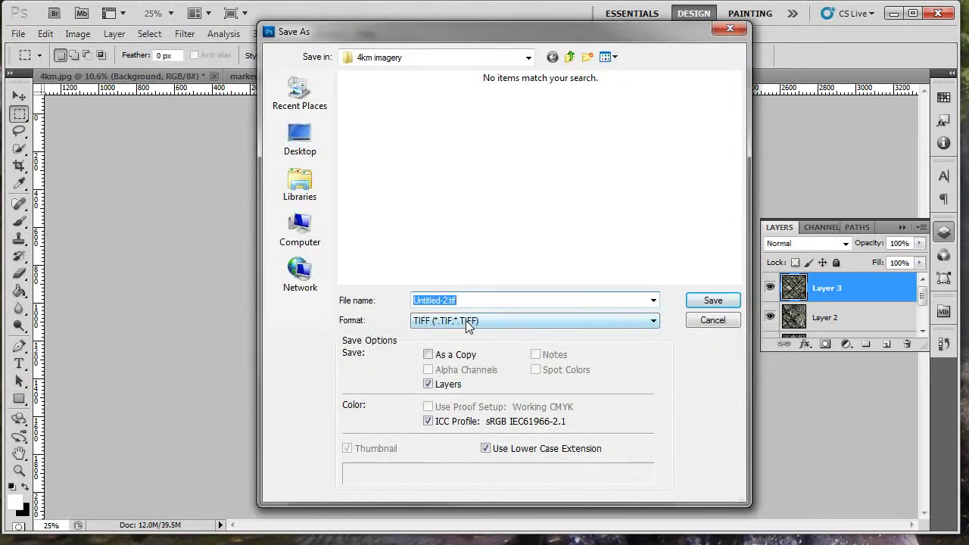
{"action": "left_click", "coordinate": [466, 320]}
{"action": "key", "text": "j"}
{"action": "key", "text": "Return"}
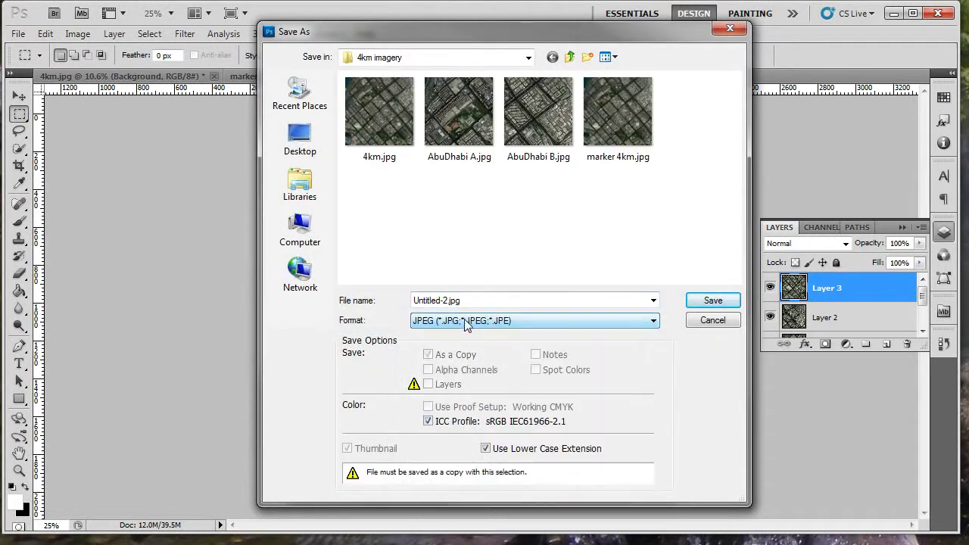
{"action": "left_click", "coordinate": [525, 127]}
{"action": "double_click", "coordinate": [454, 300]}
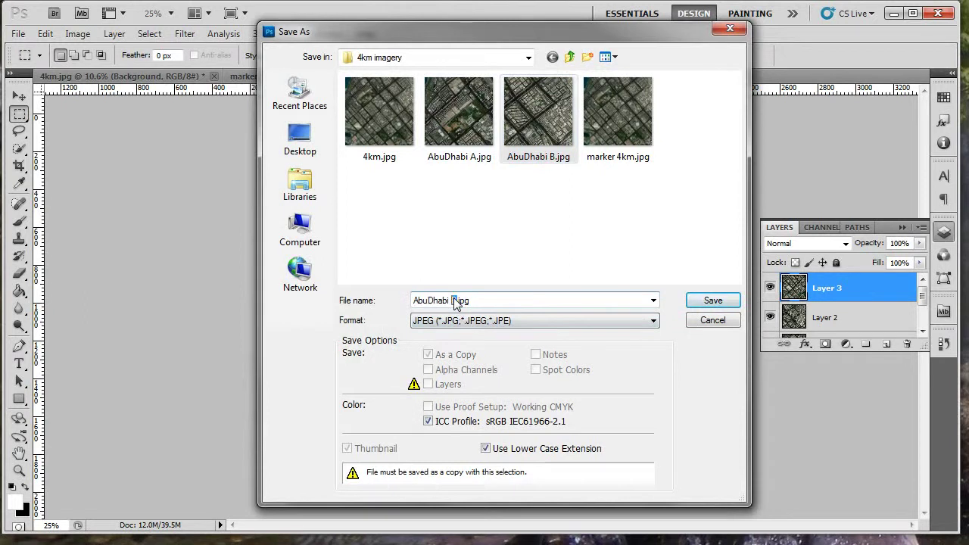
{"action": "type", "text": "c"}
{"action": "left_click", "coordinate": [697, 302]}
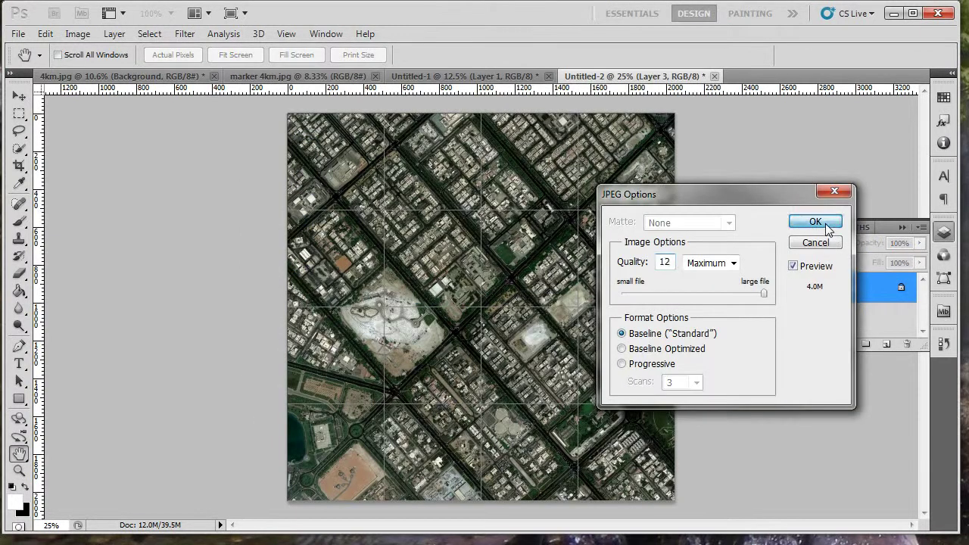
{"action": "left_click", "coordinate": [826, 225]}
{"action": "left_click", "coordinate": [473, 78]}
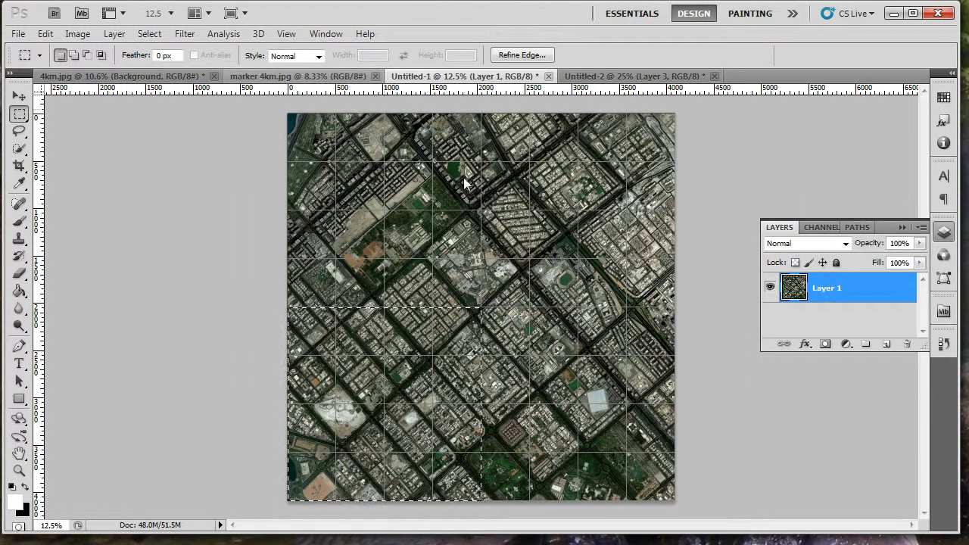
Select the mosaic's lower-right quarter and paste it into Untitled-2 as Layer 4
{"action": "left_click_drag", "start_coordinate": [684, 506], "coordinate": [483, 309]}
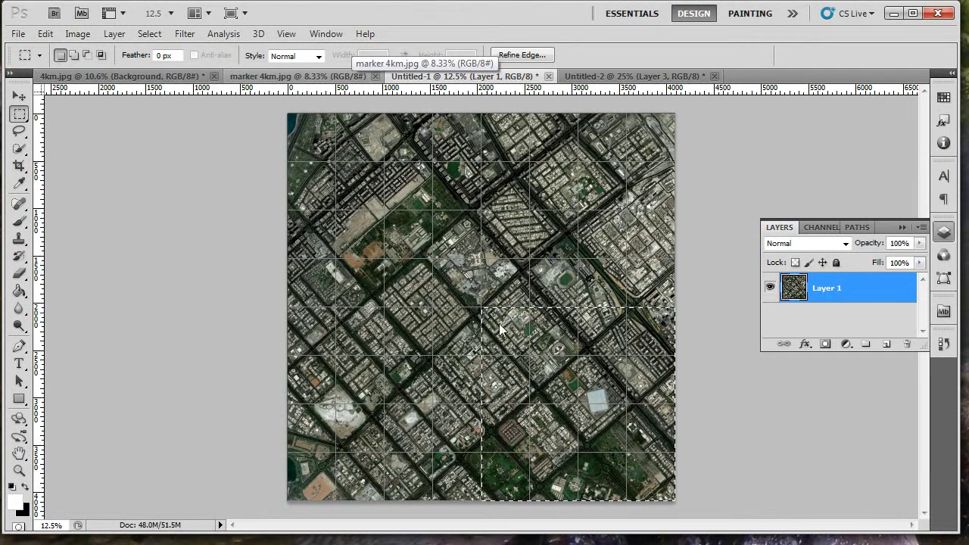
{"action": "left_click", "coordinate": [650, 77]}
{"action": "key", "text": "ctrl+v"}
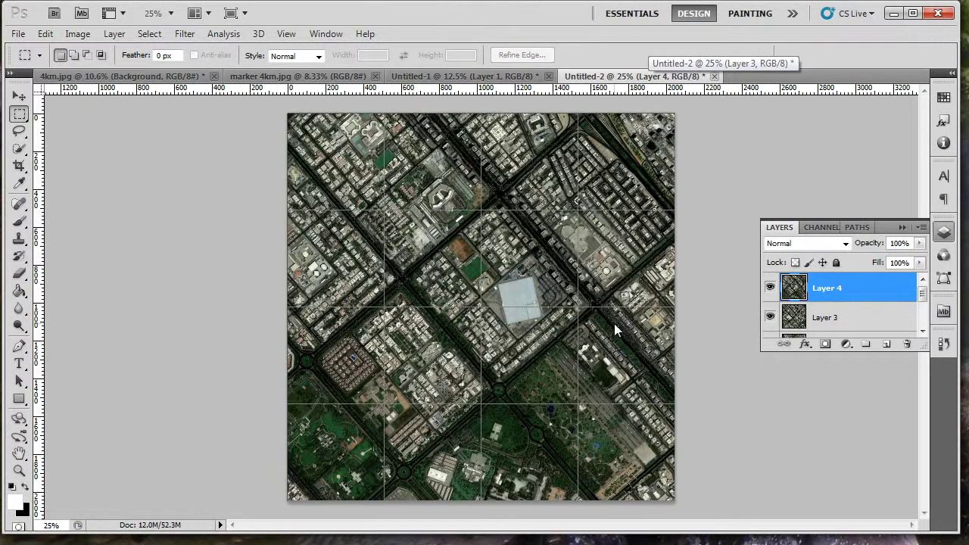
Save the tile as AbuDhabi D.jpg at Maximum JPEG quality in 4km imagery
{"action": "key", "text": "ctrl+shift+s"}
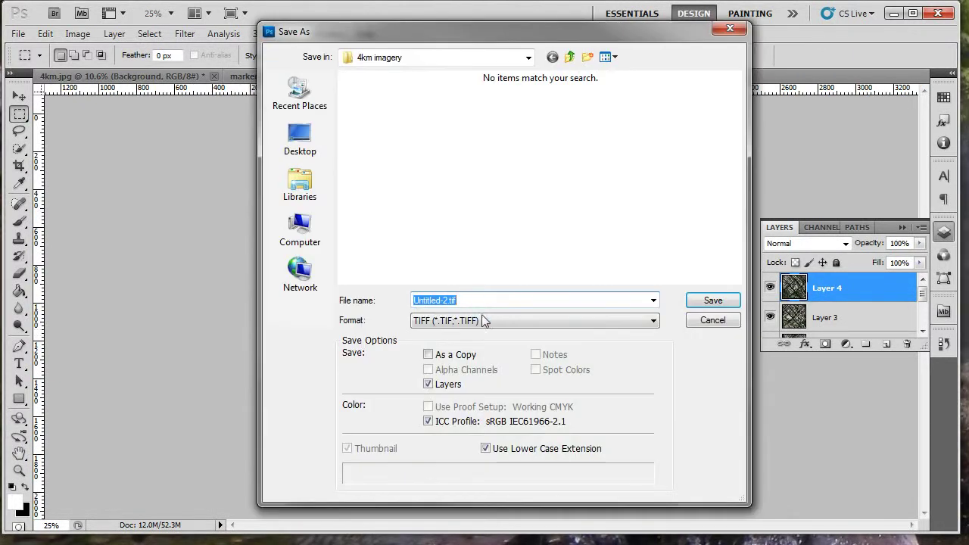
{"action": "left_click", "coordinate": [482, 321]}
{"action": "scroll", "coordinate": [482, 364], "scroll_direction": "up", "scroll_amount": 3}
{"action": "left_click", "coordinate": [469, 418]}
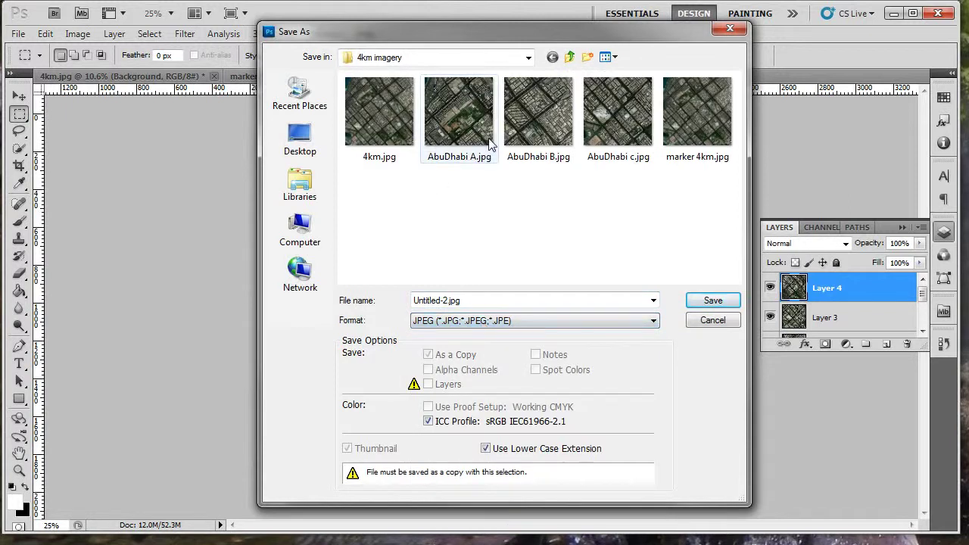
{"action": "left_click", "coordinate": [621, 163]}
{"action": "left_click", "coordinate": [459, 303]}
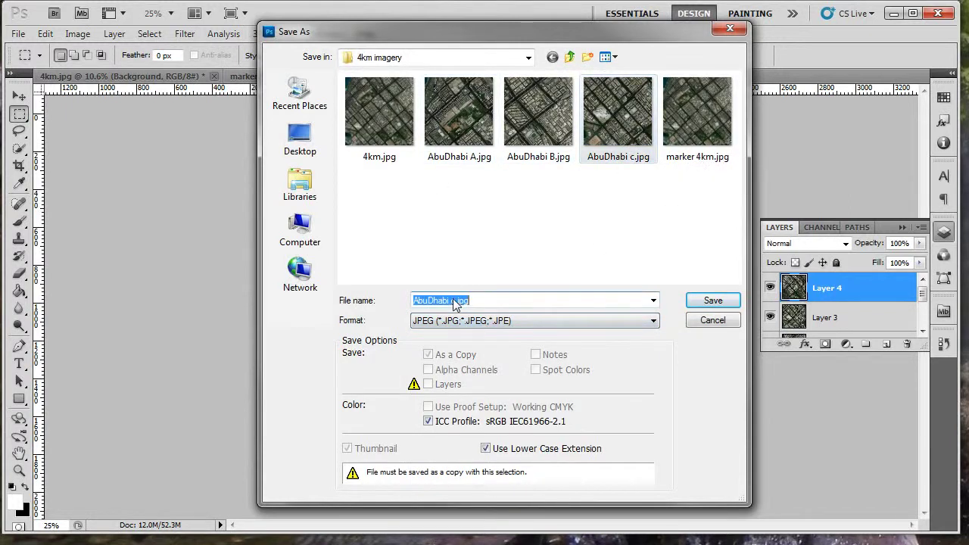
{"action": "left_click", "coordinate": [455, 303]}
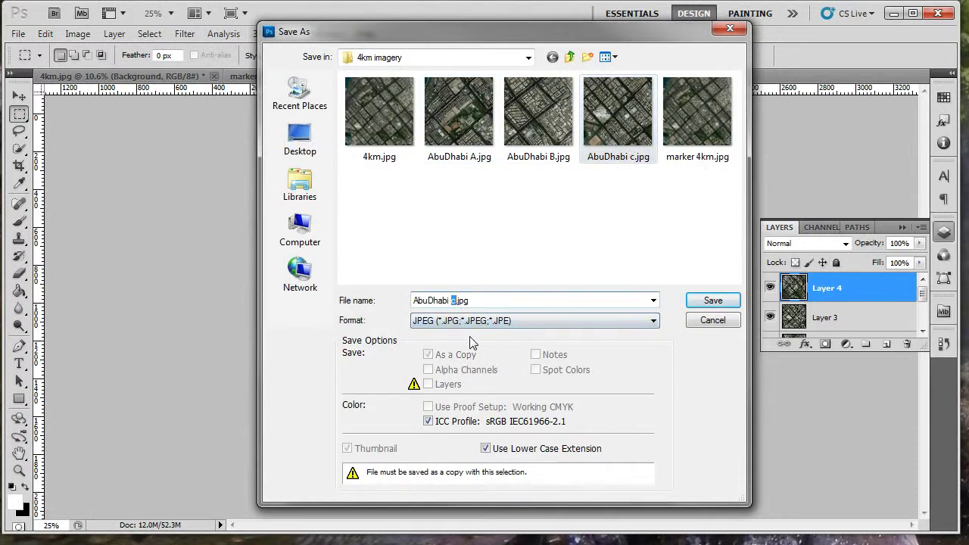
{"action": "type", "text": "D"}
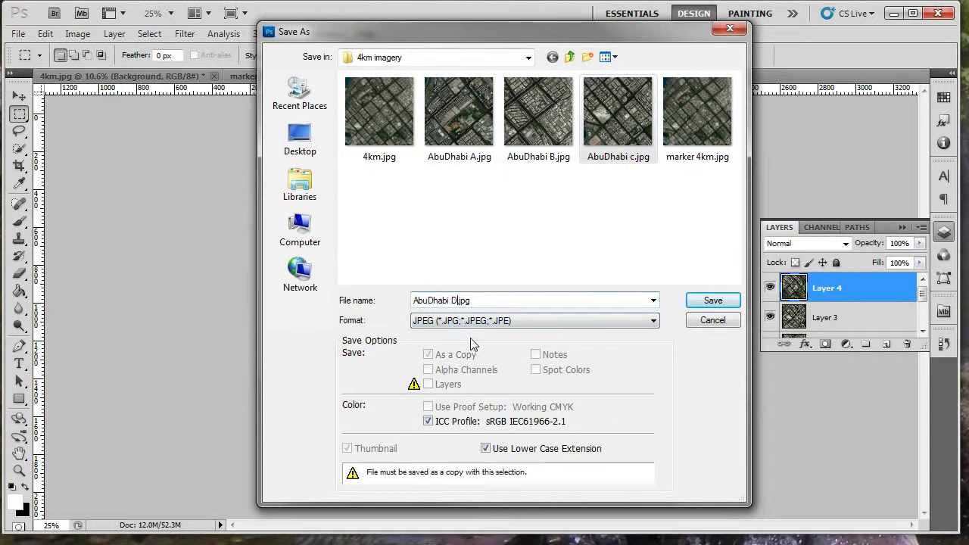
{"action": "left_click", "coordinate": [698, 307]}
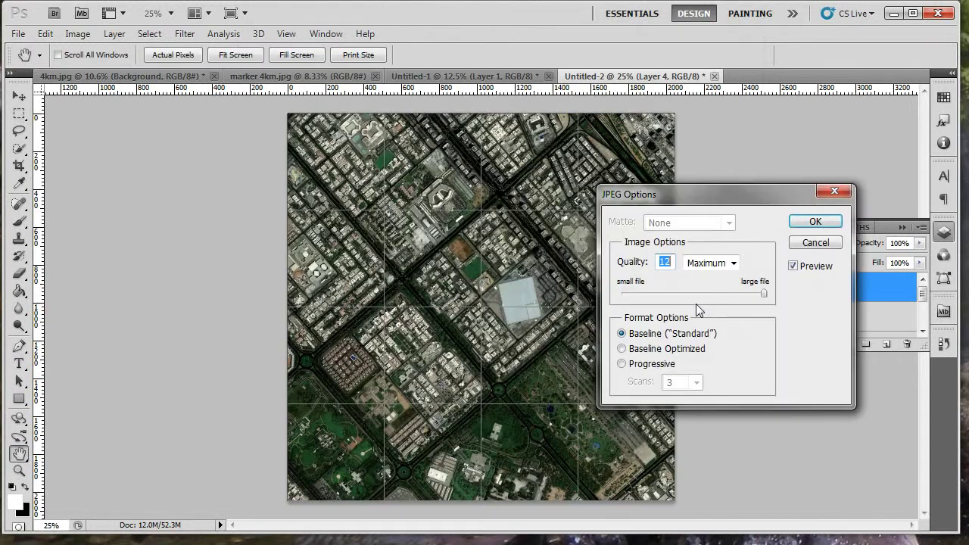
{"action": "left_click", "coordinate": [815, 221]}
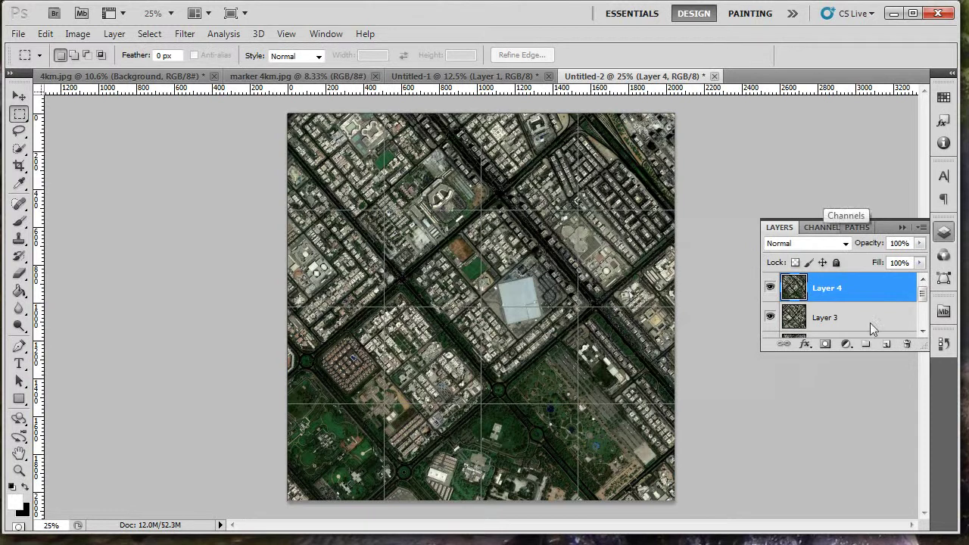
{"action": "key", "text": "ctrl+shift+Tab"}
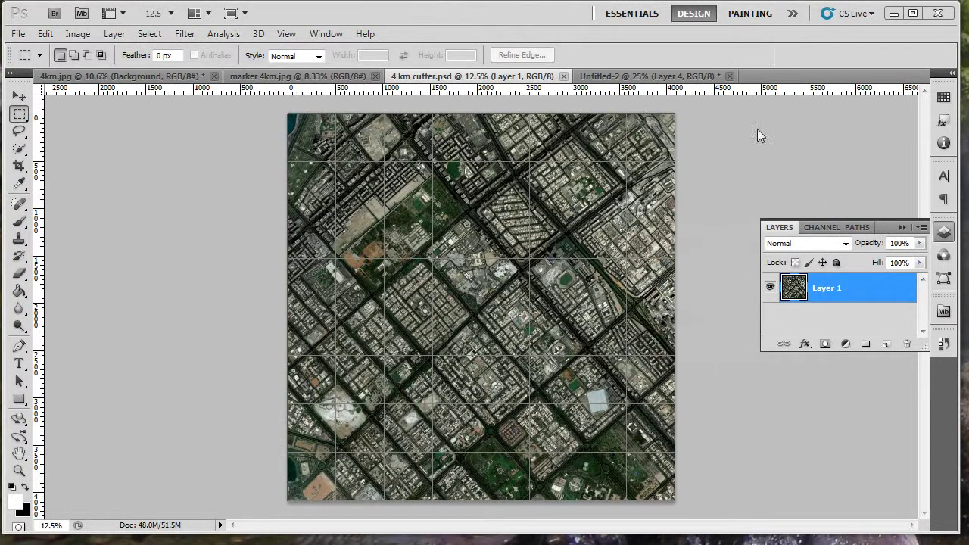
Close Untitled-2, 4 km cutter, 4km.jpg and marker 4km.jpg without saving
{"action": "left_click", "coordinate": [730, 76]}
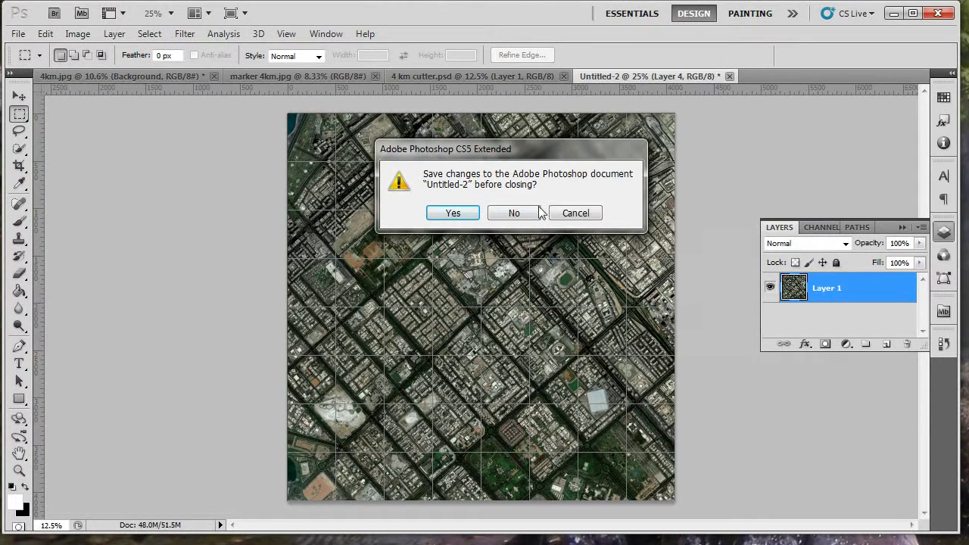
{"action": "left_click", "coordinate": [516, 214]}
{"action": "left_click", "coordinate": [564, 77]}
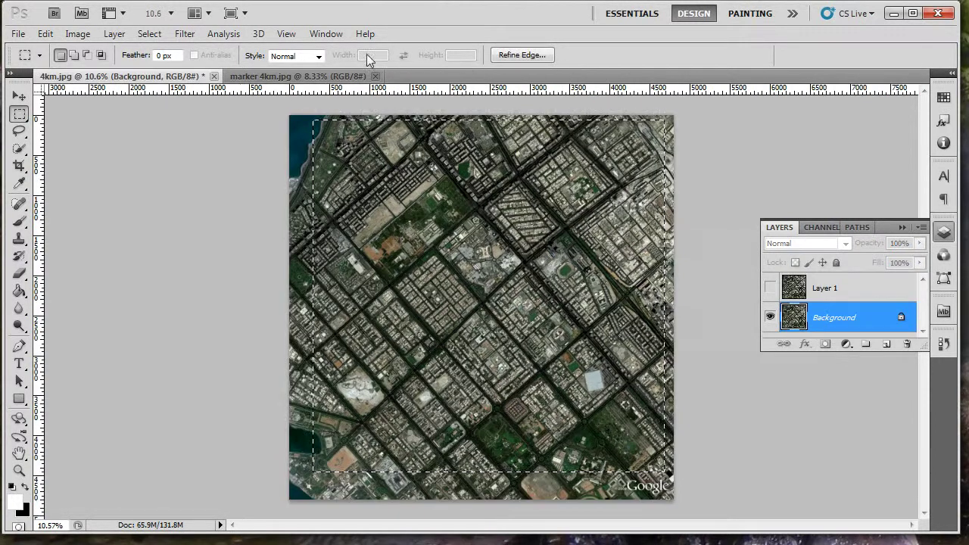
{"action": "left_click", "coordinate": [214, 77]}
{"action": "left_click", "coordinate": [515, 213]}
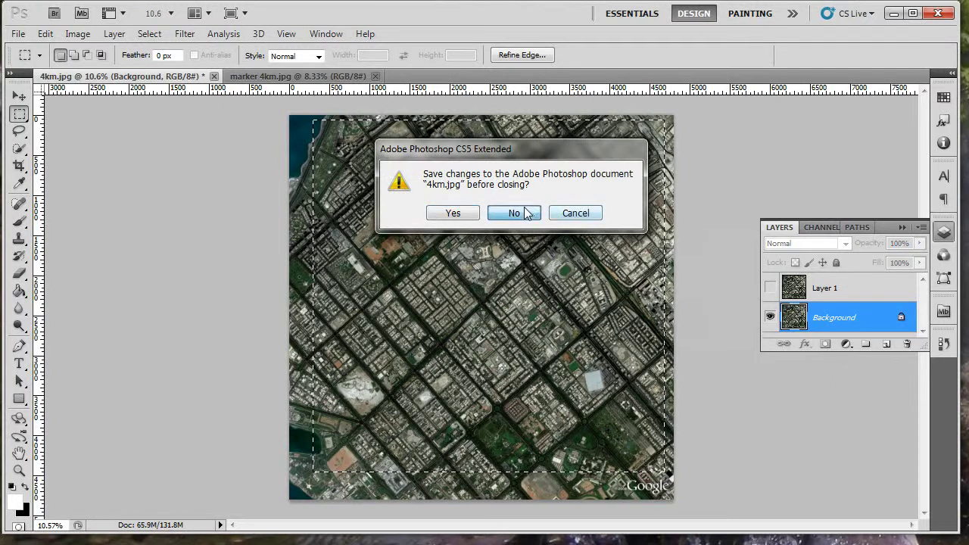
{"action": "left_click", "coordinate": [188, 77]}
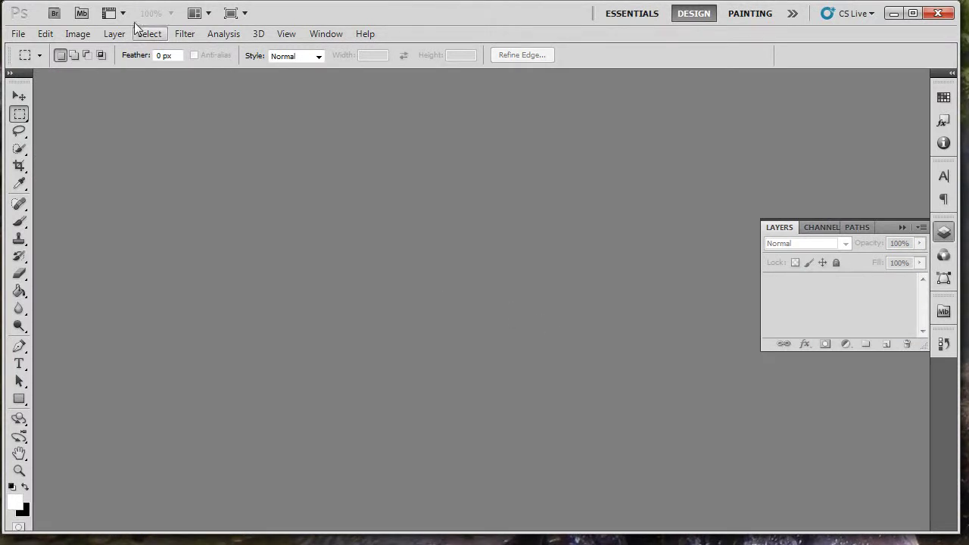
Open 20 km.jpg and 20 km marker.jpg from the 20km imagery folder
{"action": "left_click", "coordinate": [17, 33]}
{"action": "left_click", "coordinate": [48, 67]}
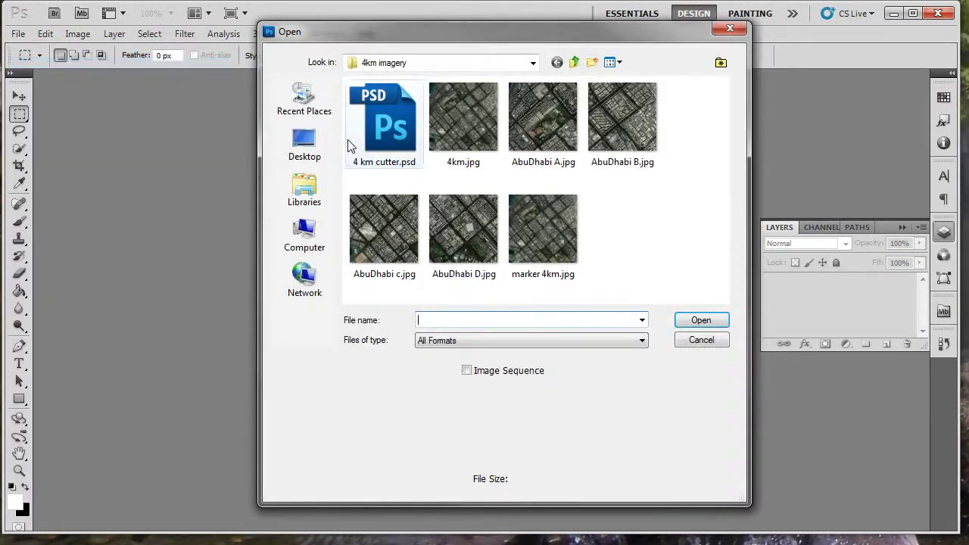
{"action": "left_click", "coordinate": [574, 62]}
{"action": "double_click", "coordinate": [390, 117]}
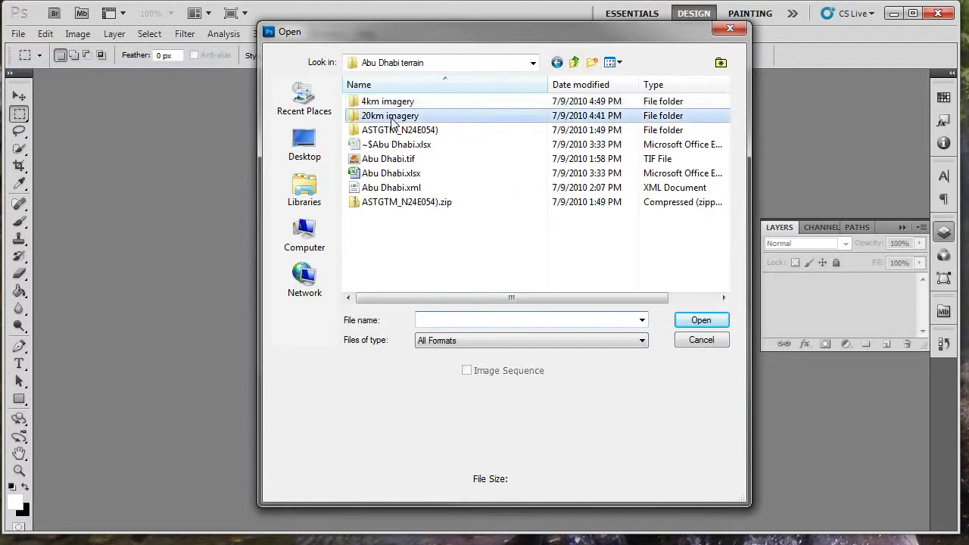
{"action": "left_click", "coordinate": [384, 129]}
{"action": "left_click", "coordinate": [467, 133], "text": "shift"}
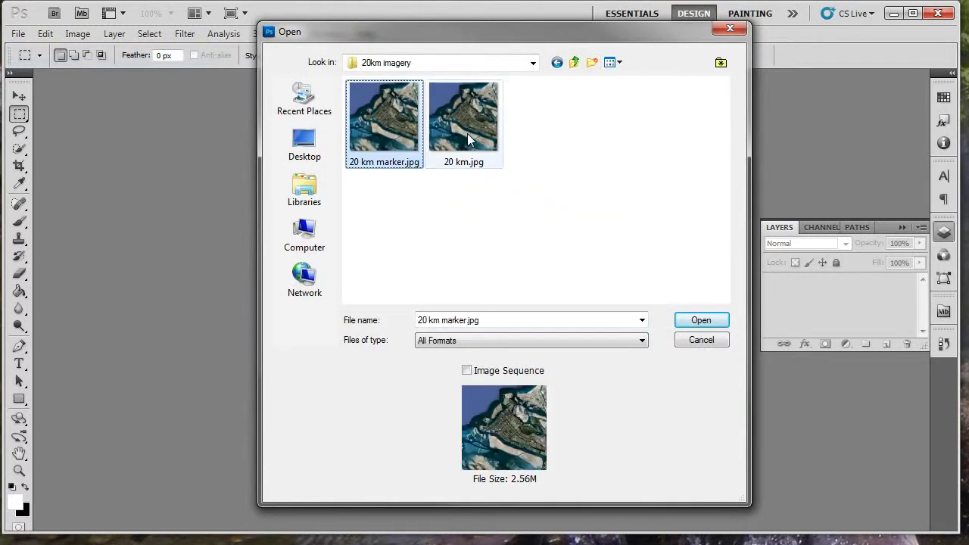
{"action": "left_click", "coordinate": [700, 322]}
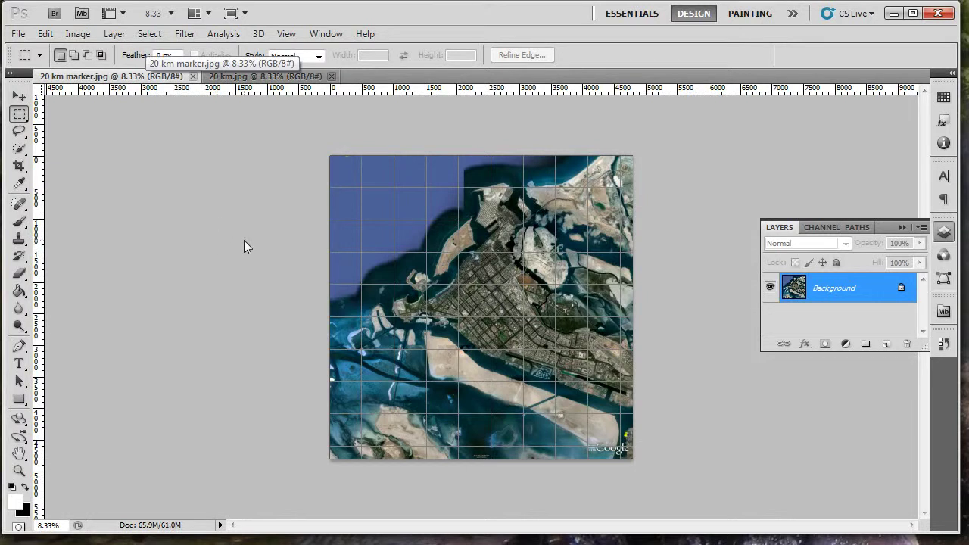
Paste the whole 20 km marker image into 20 km.jpg as Layer 1 and activate Background
{"action": "key", "text": "ctrl+a"}
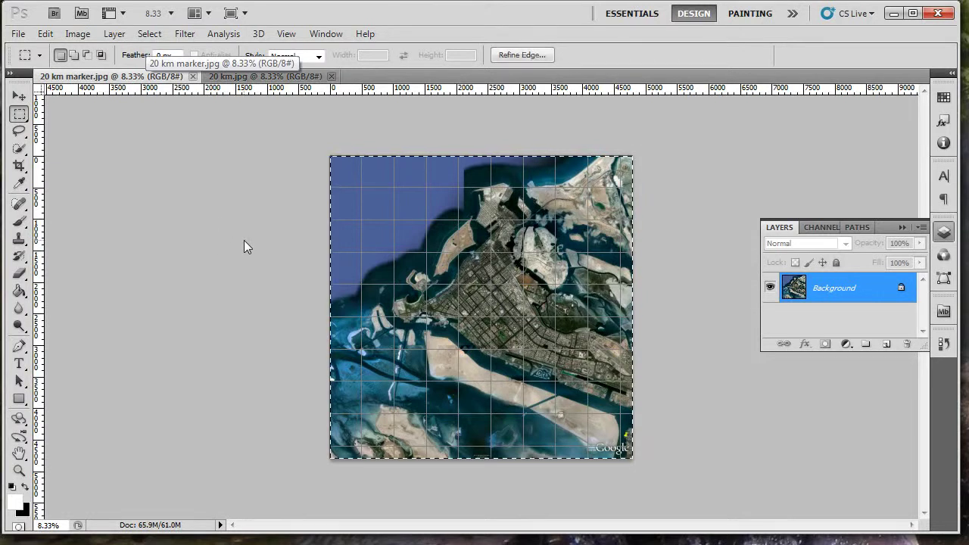
{"action": "left_click", "coordinate": [259, 78]}
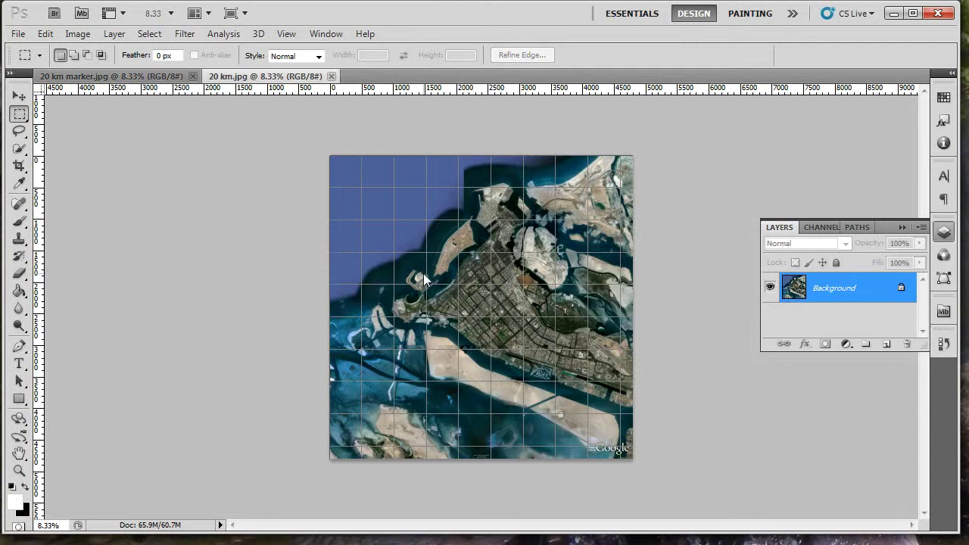
{"action": "key", "text": "ctrl+v"}
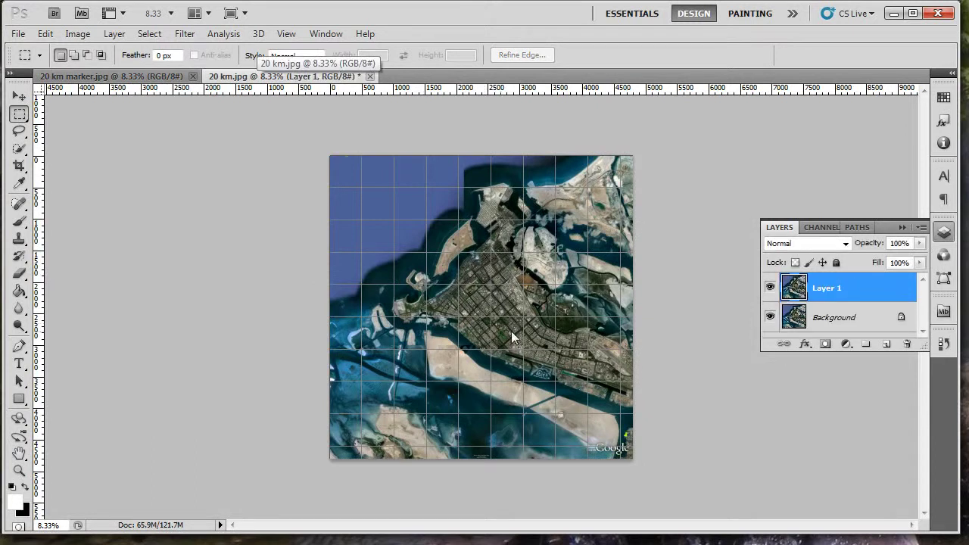
{"action": "left_click", "coordinate": [836, 317]}
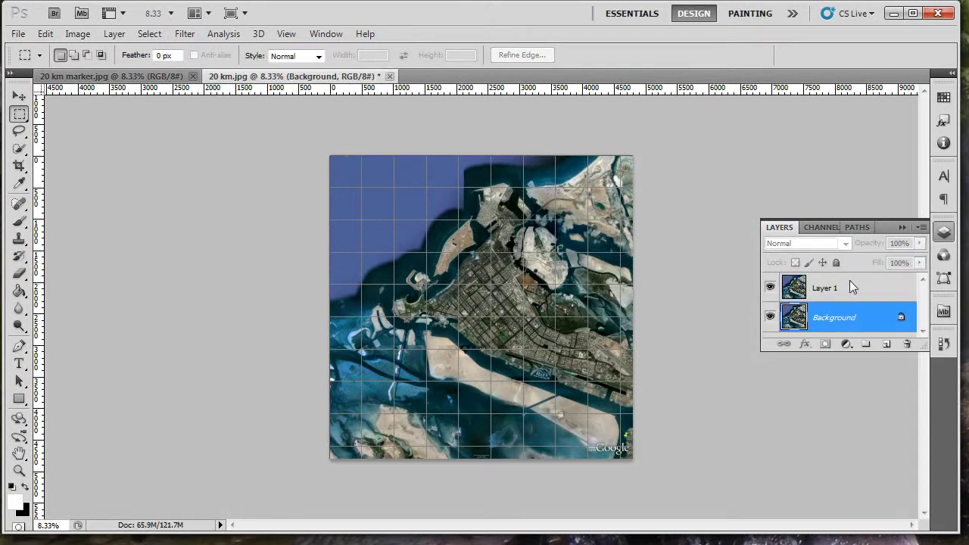
{"action": "left_click", "coordinate": [851, 287]}
{"action": "left_click", "coordinate": [843, 324]}
{"action": "scroll", "coordinate": [387, 156], "scroll_direction": "up", "scroll_amount": 8}
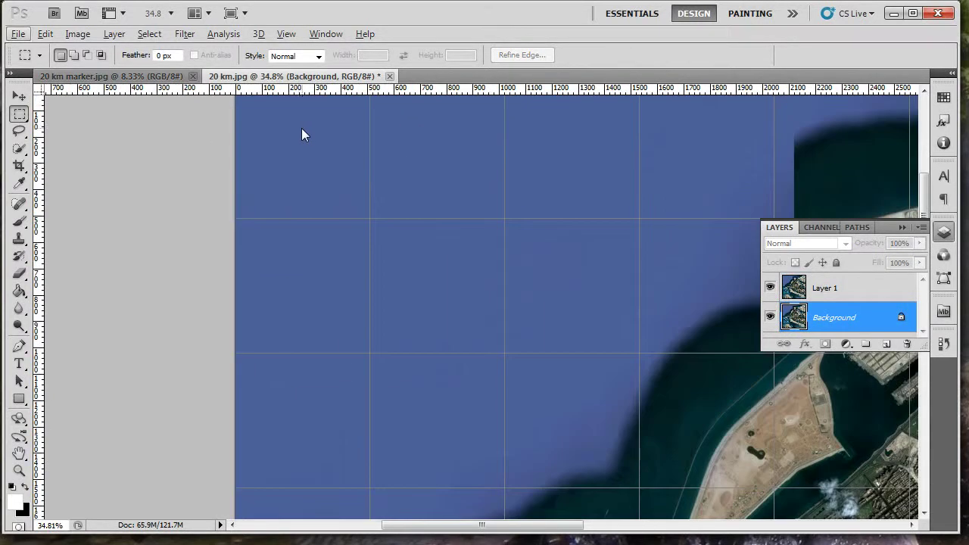
Marquee 20 km.jpg from the top yellow pin to the right-edge pin and start a new document
{"action": "left_click_drag", "start_coordinate": [298, 139], "coordinate": [304, 274]}
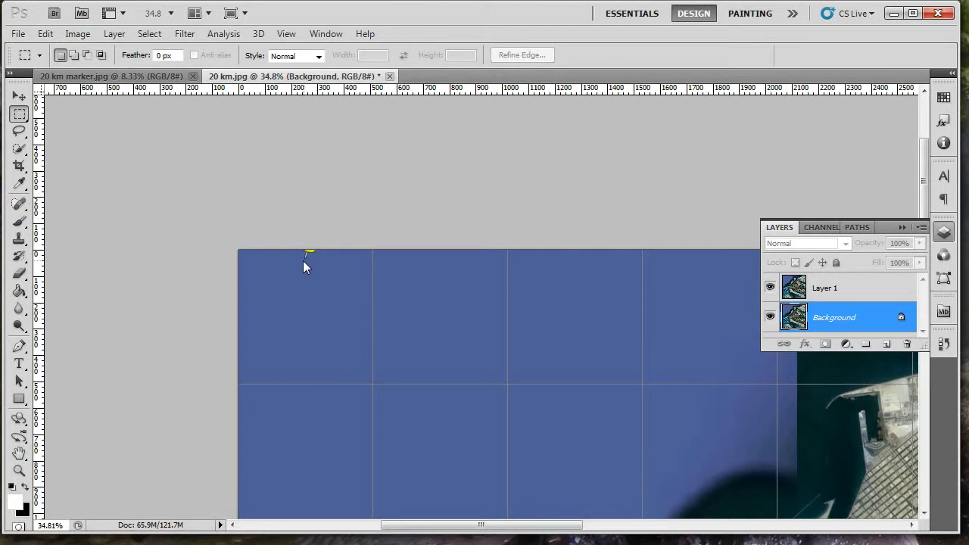
{"action": "scroll", "coordinate": [304, 261], "scroll_direction": "up", "scroll_amount": 7}
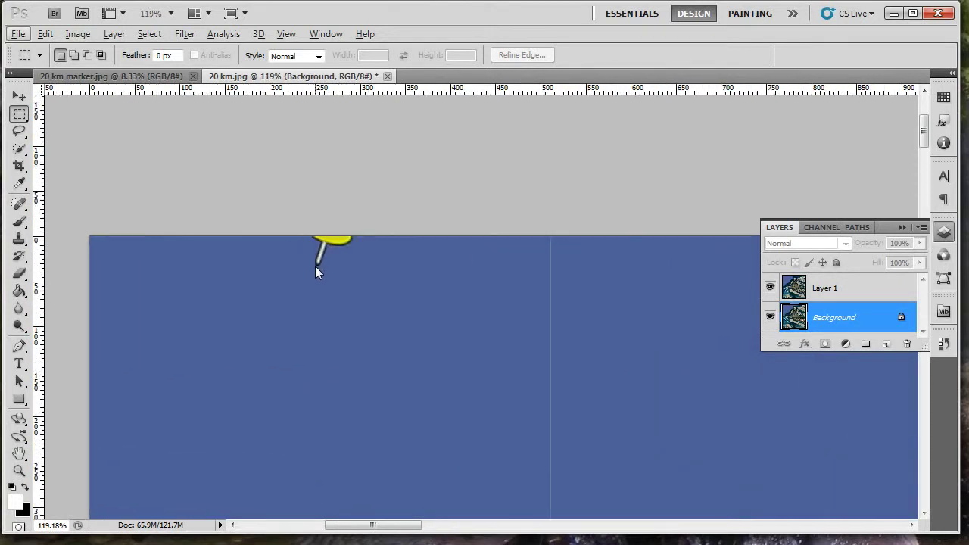
{"action": "left_click_drag", "start_coordinate": [315, 266], "coordinate": [561, 225]}
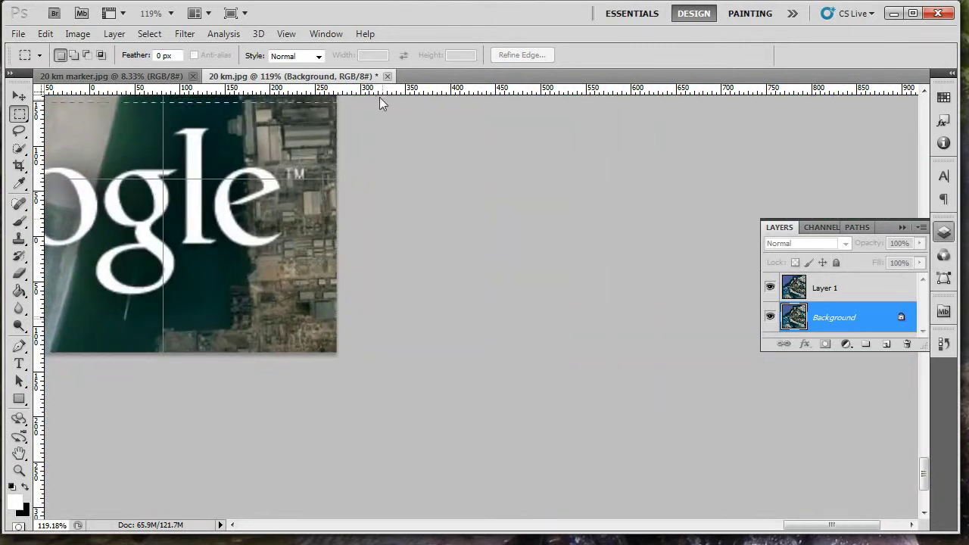
{"action": "left_click_drag", "start_coordinate": [379, 103], "coordinate": [407, 387]}
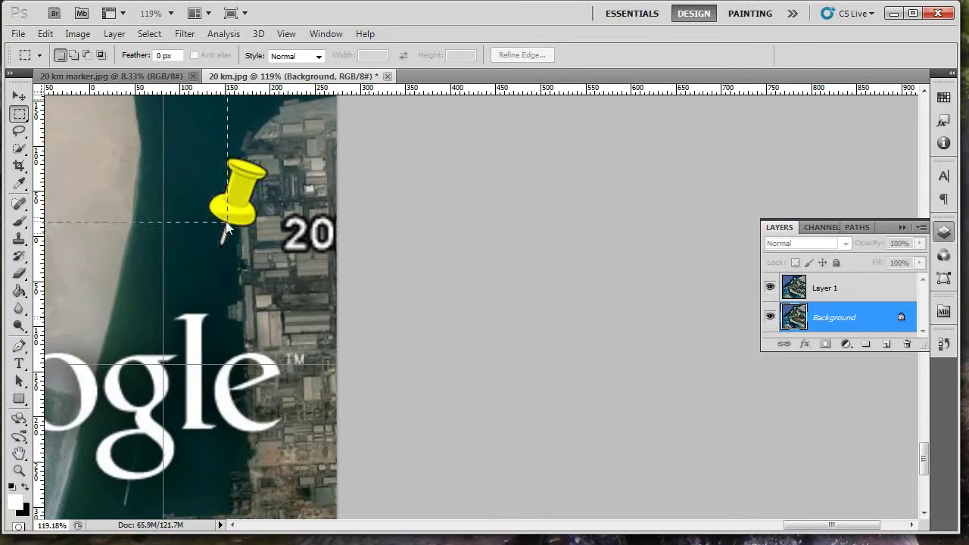
{"action": "left_click_drag", "start_coordinate": [220, 242], "coordinate": [221, 247]}
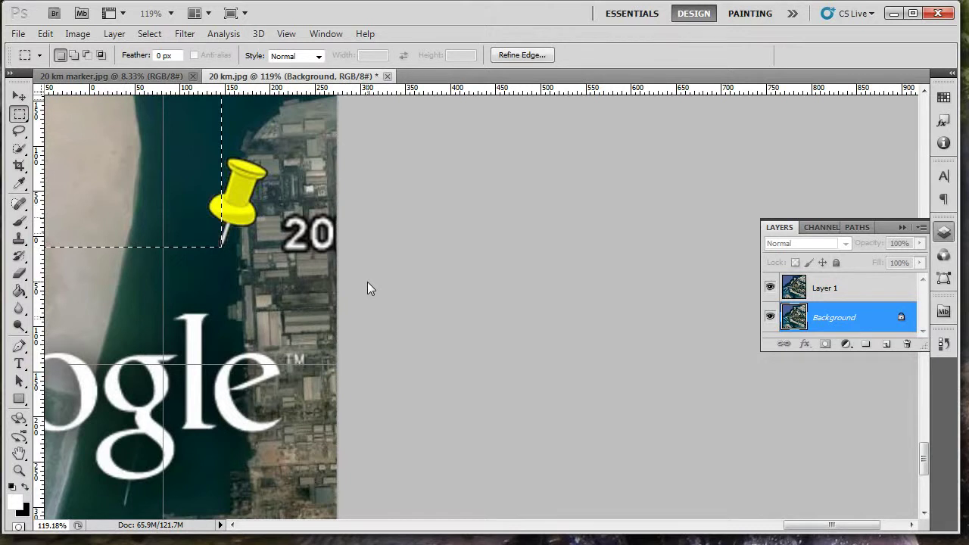
{"action": "key", "text": "ctrl+n"}
{"action": "key", "text": "Return"}
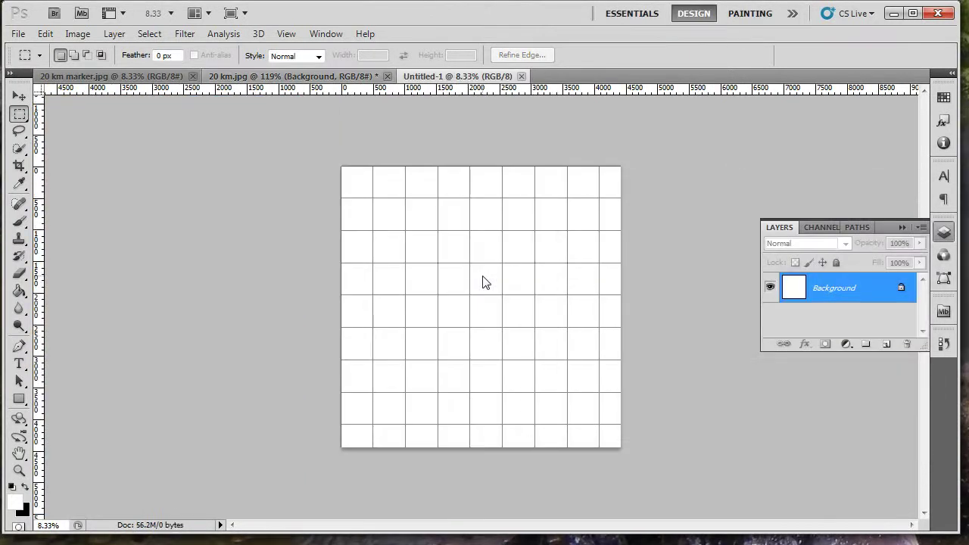
{"action": "key", "text": "ctrl+v"}
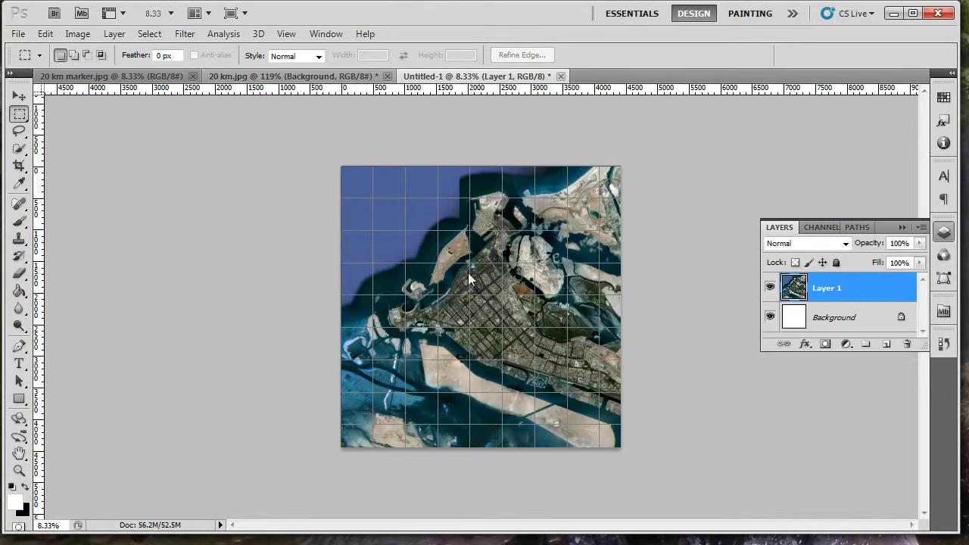
{"action": "left_click", "coordinate": [77, 36]}
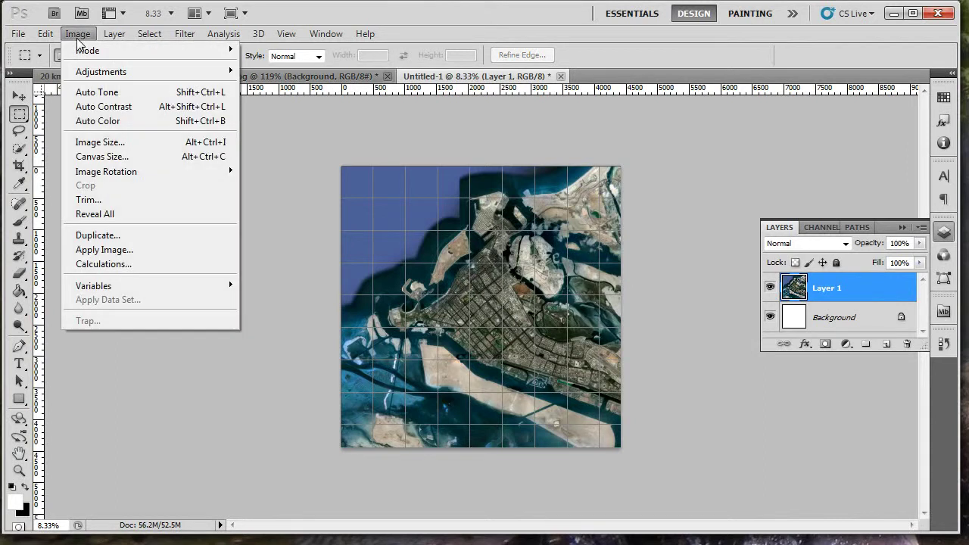
{"action": "mouse_move", "coordinate": [115, 34]}
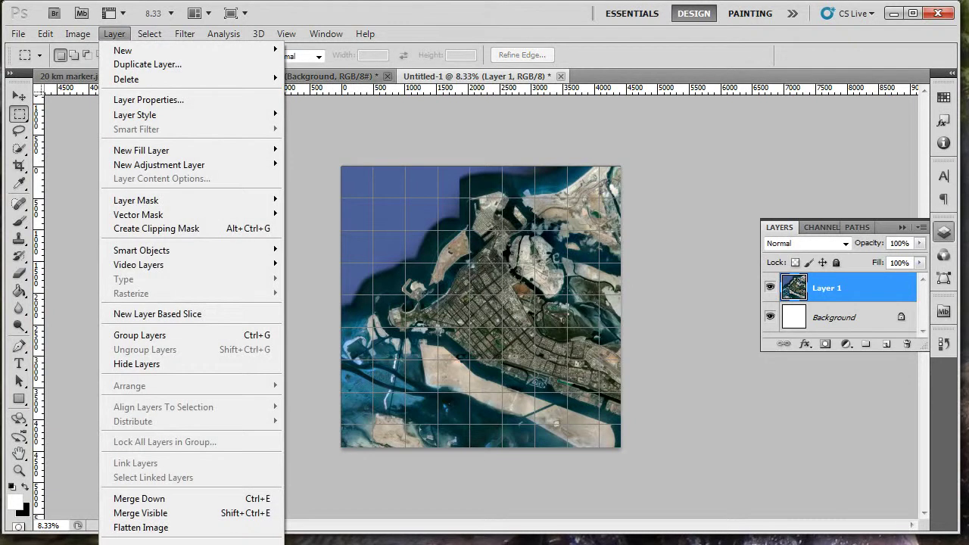
{"action": "key", "text": "Escape"}
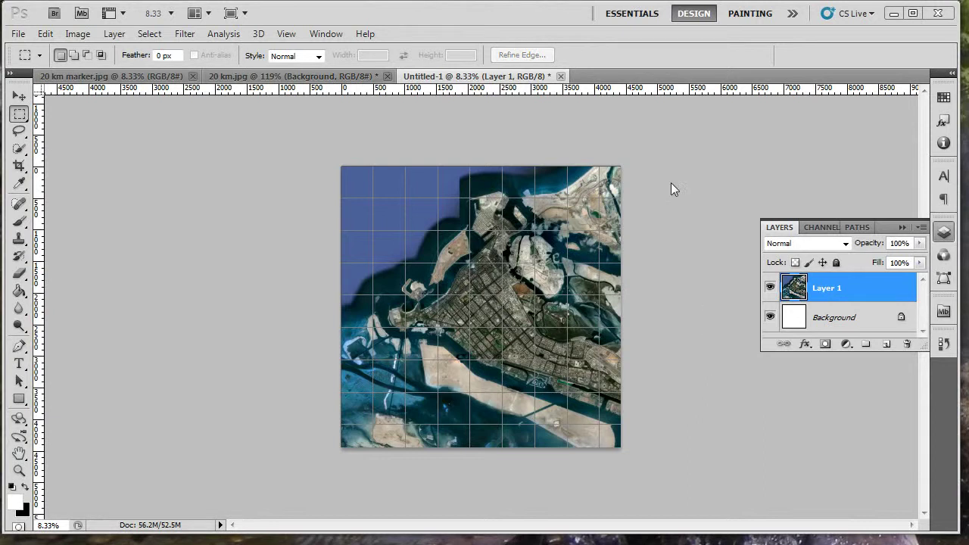
{"action": "left_click", "coordinate": [80, 35]}
Resize the gridded Abu Dhabi map to 2560 x 2560 pixels in Image Size
{"action": "left_click", "coordinate": [100, 142]}
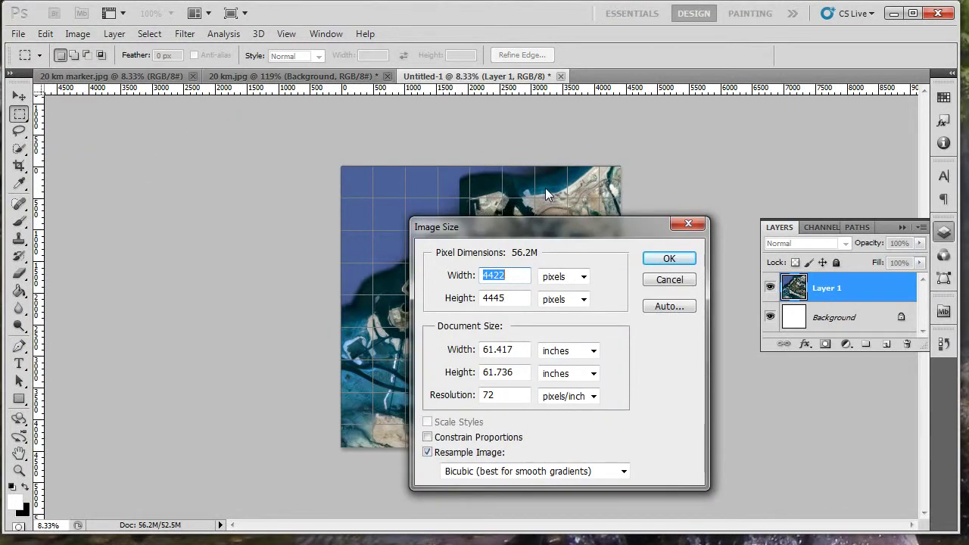
{"action": "type", "text": "2560"}
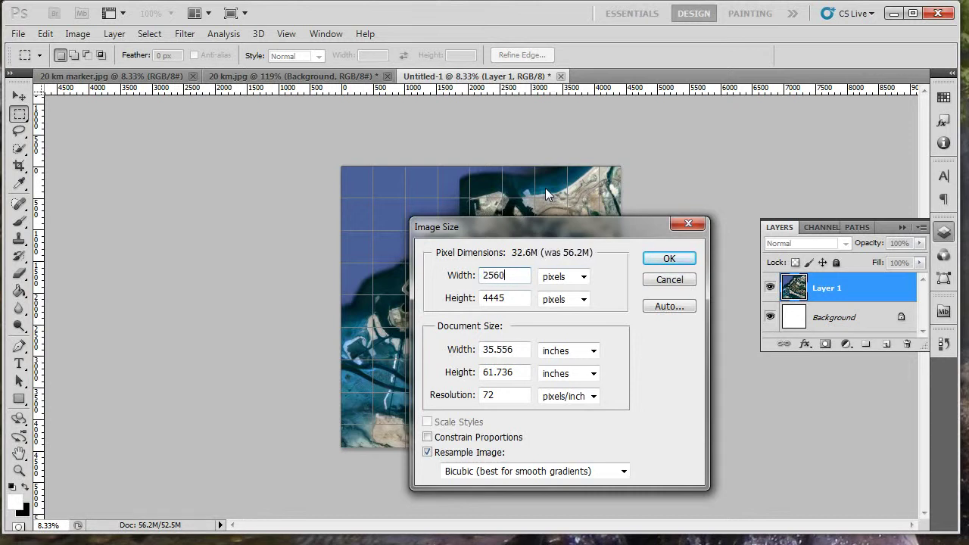
{"action": "double_click", "coordinate": [495, 299]}
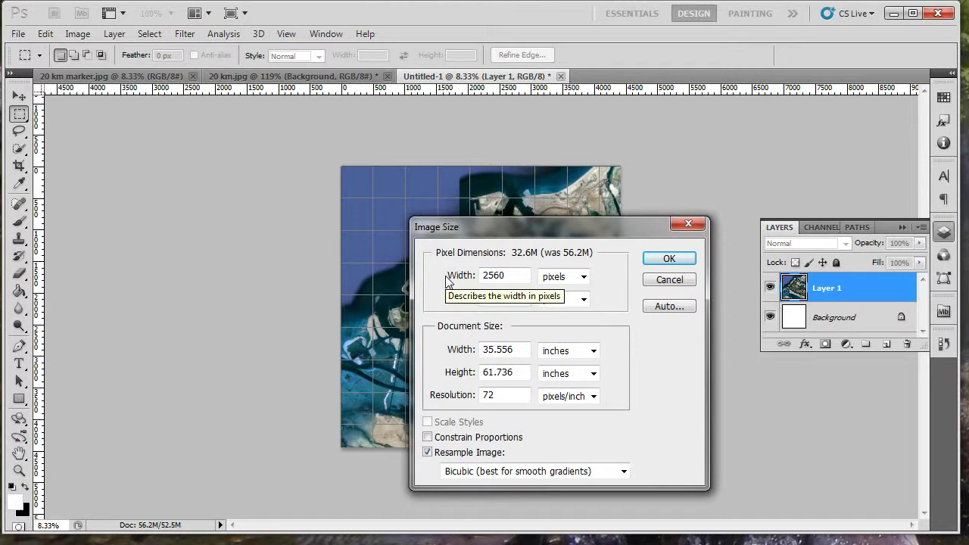
{"action": "type", "text": "2560"}
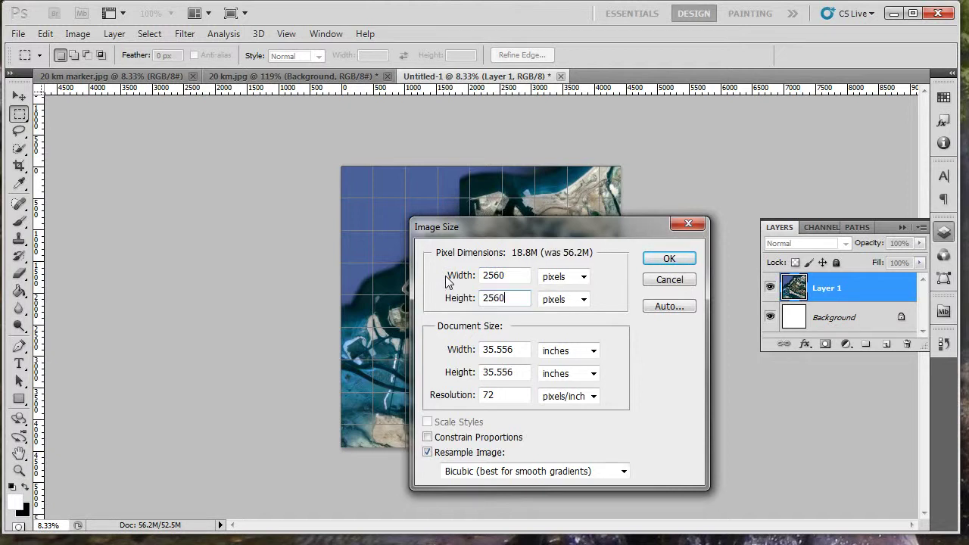
{"action": "left_click", "coordinate": [674, 258]}
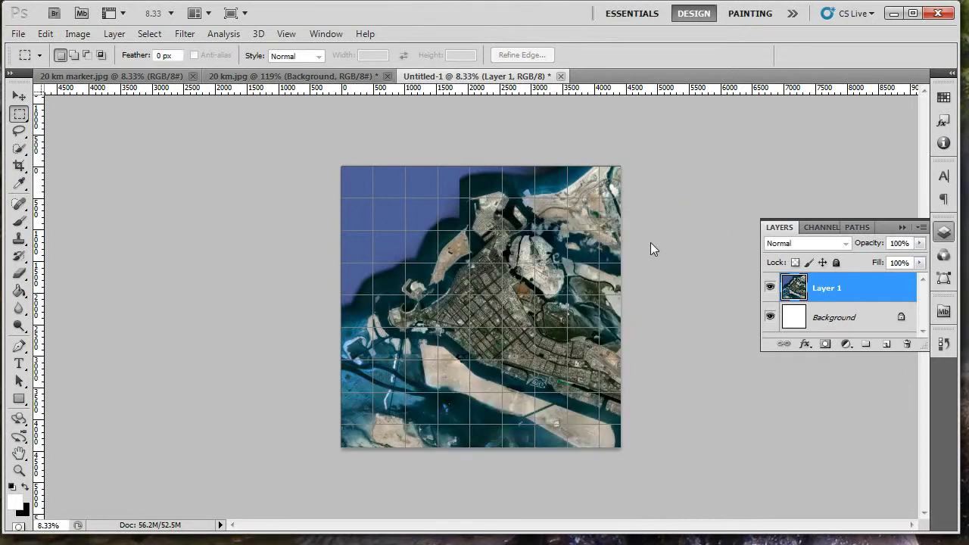
Zoom in to inspect the resized map, zoom back out, and marquee-select the top-left grid tile
{"action": "key", "text": "ctrl+plus"}
{"action": "key", "text": "ctrl+plus"}
{"action": "key", "text": "ctrl+plus"}
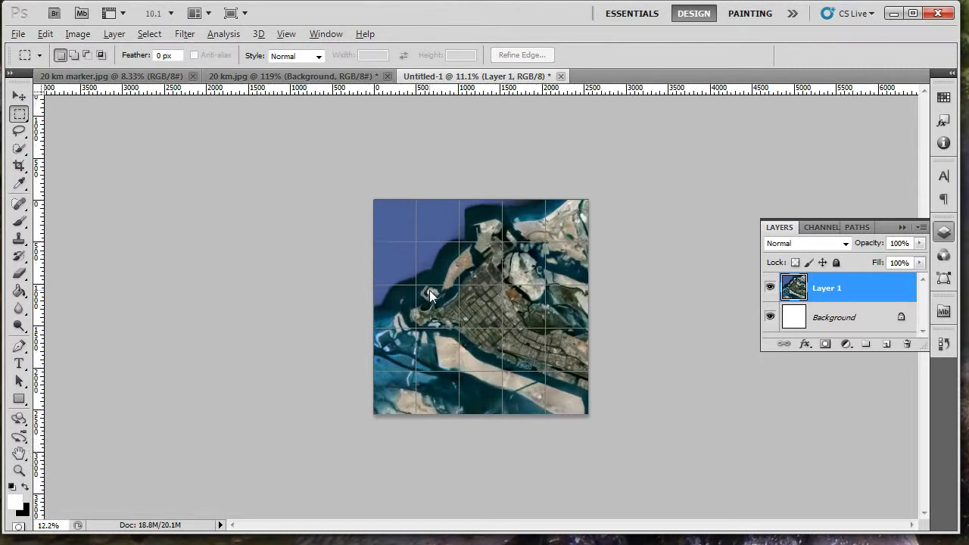
{"action": "key", "text": "ctrl+plus"}
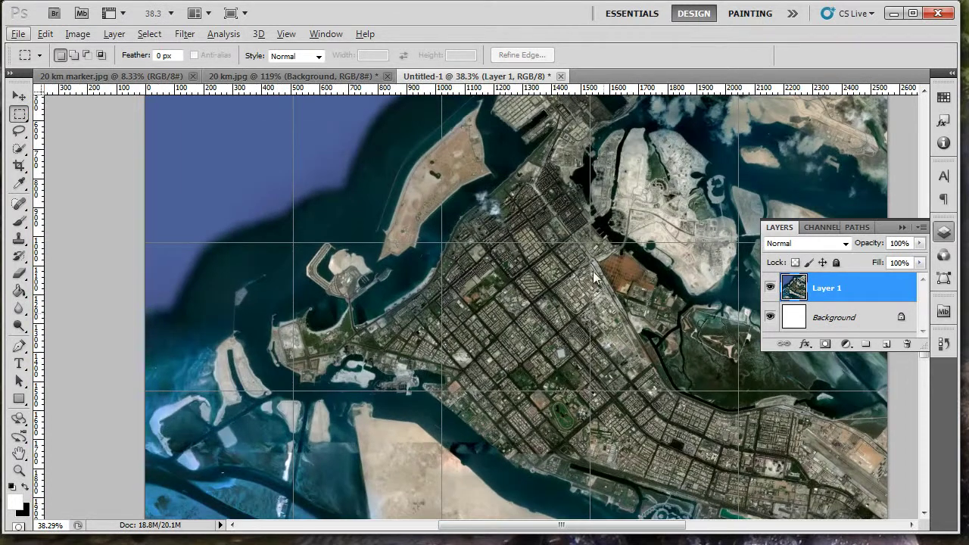
{"action": "key", "text": "ctrl+minus"}
{"action": "key", "text": "ctrl+minus"}
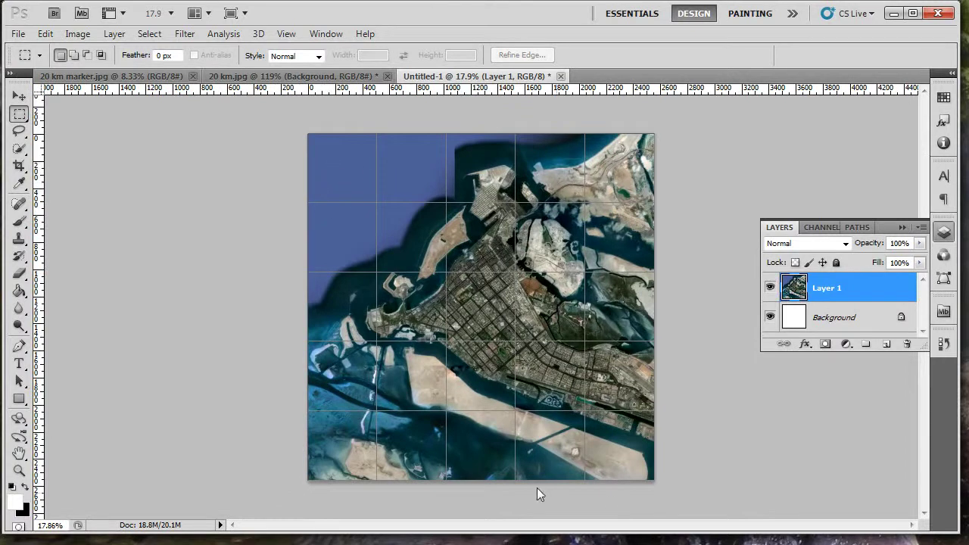
{"action": "mouse_move", "coordinate": [308, 134]}
{"action": "left_mouse_down"}
{"action": "mouse_move", "coordinate": [363, 202]}
{"action": "mouse_move", "coordinate": [379, 206]}
{"action": "left_mouse_up"}
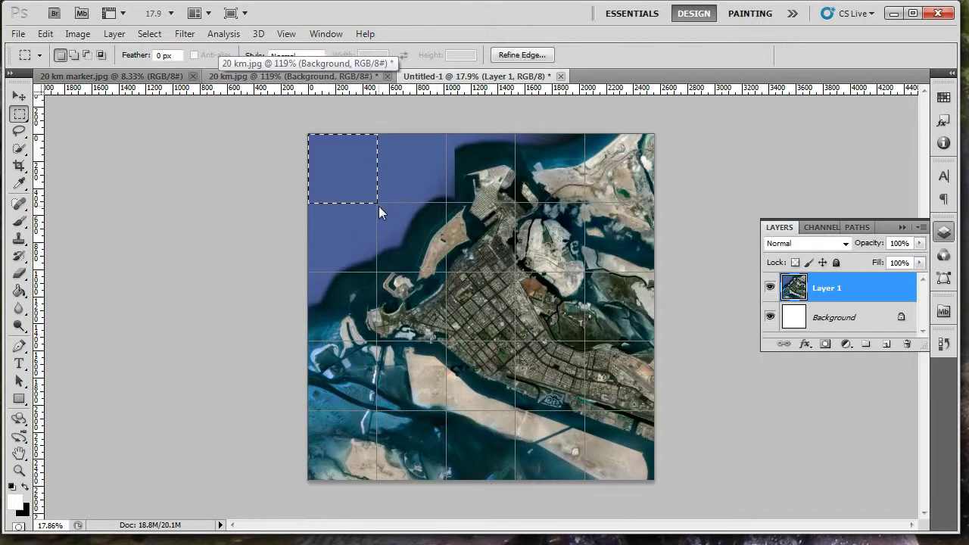
Copy the top-left tile into a new 512 px Clipboard-preset document
{"action": "key", "text": "ctrl+c"}
{"action": "key", "text": "ctrl+n"}
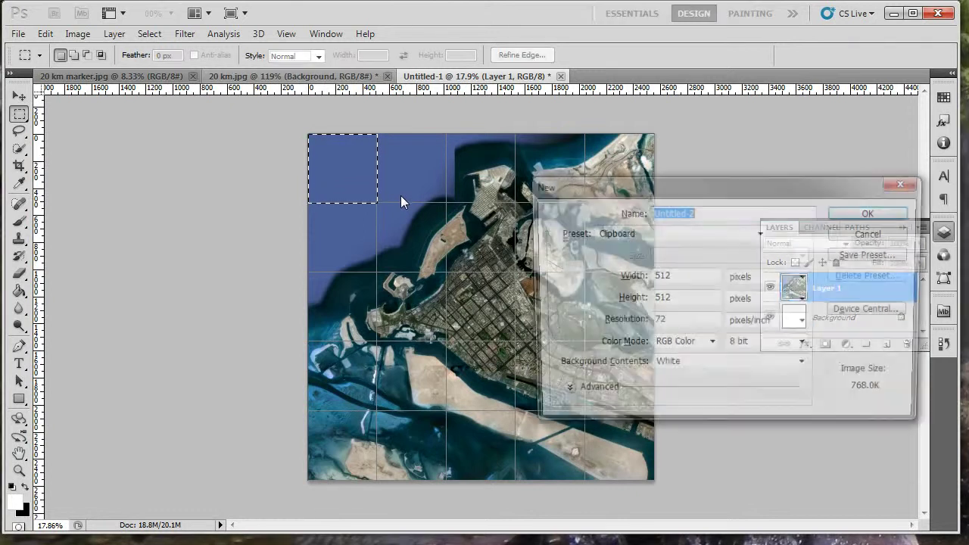
{"action": "left_click", "coordinate": [873, 213]}
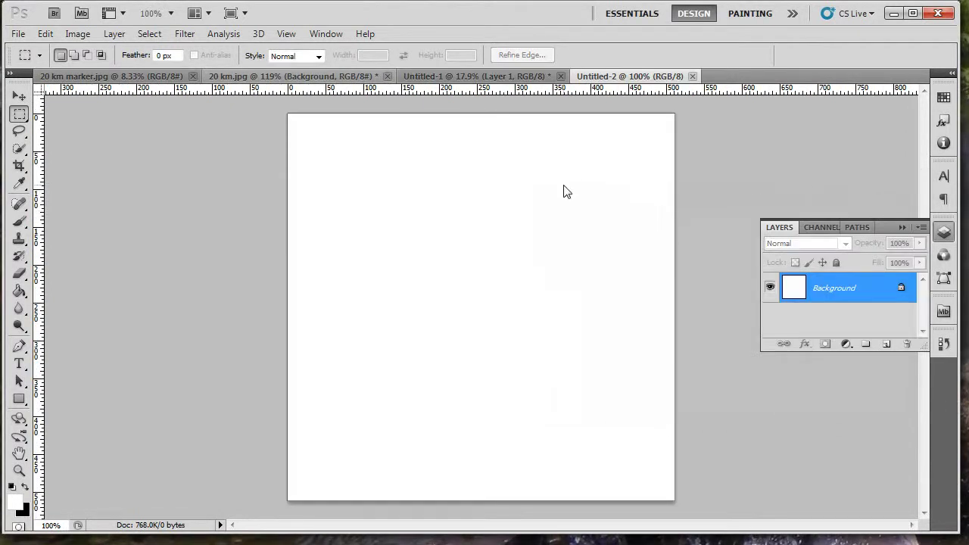
{"action": "key", "text": "ctrl+v"}
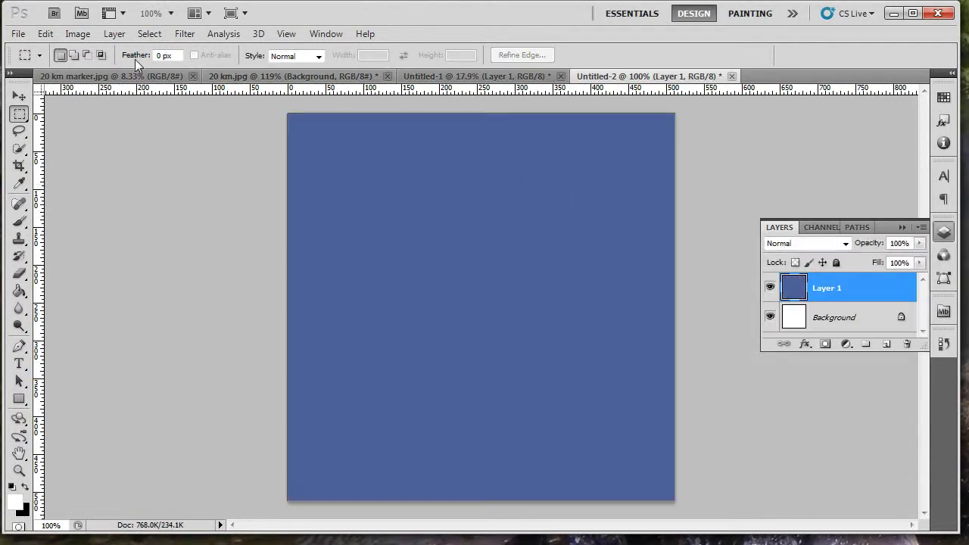
Save the tile as a Maximum-quality JPEG named AbuDhabi 1.jpg in the 20km imagery folder
{"action": "key", "text": "ctrl+s"}
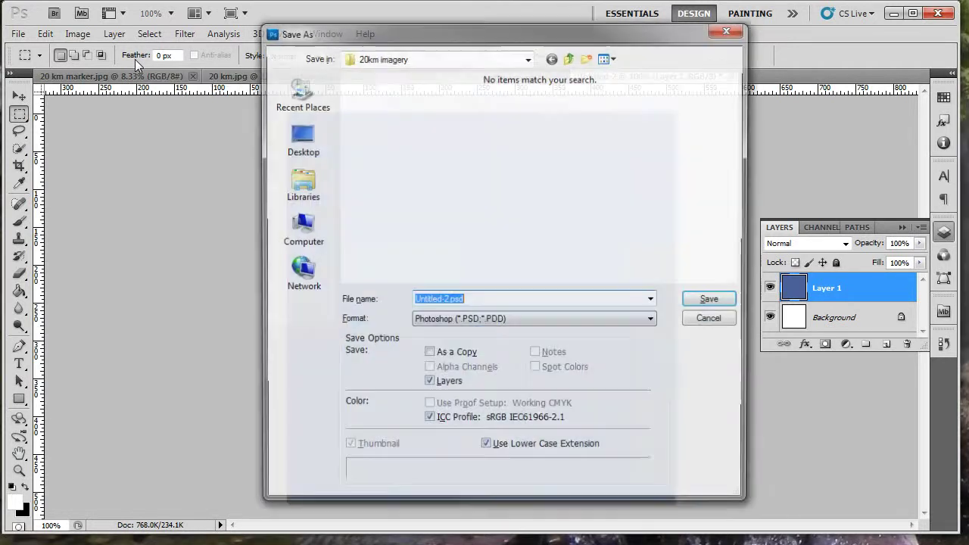
{"action": "left_click", "coordinate": [443, 315]}
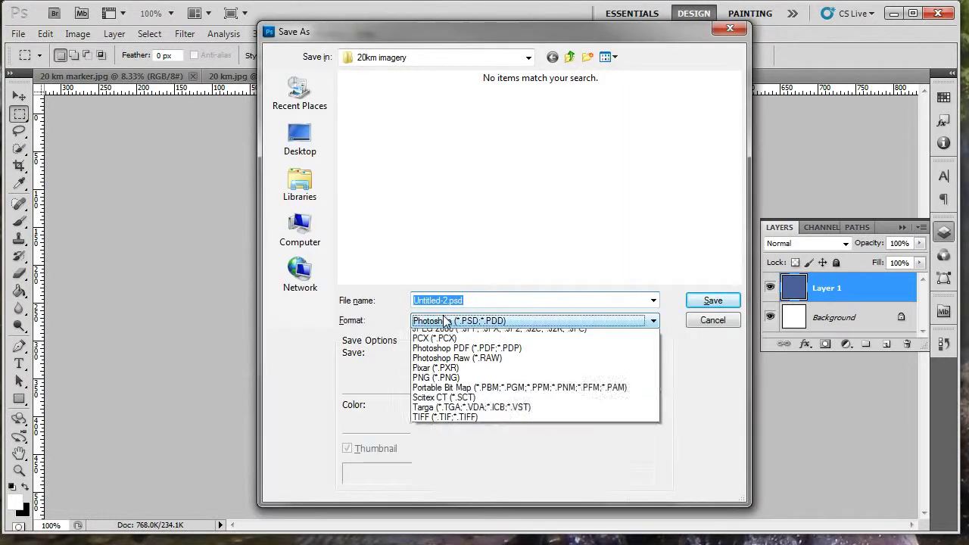
{"action": "key", "text": "j"}
{"action": "key", "text": "Return"}
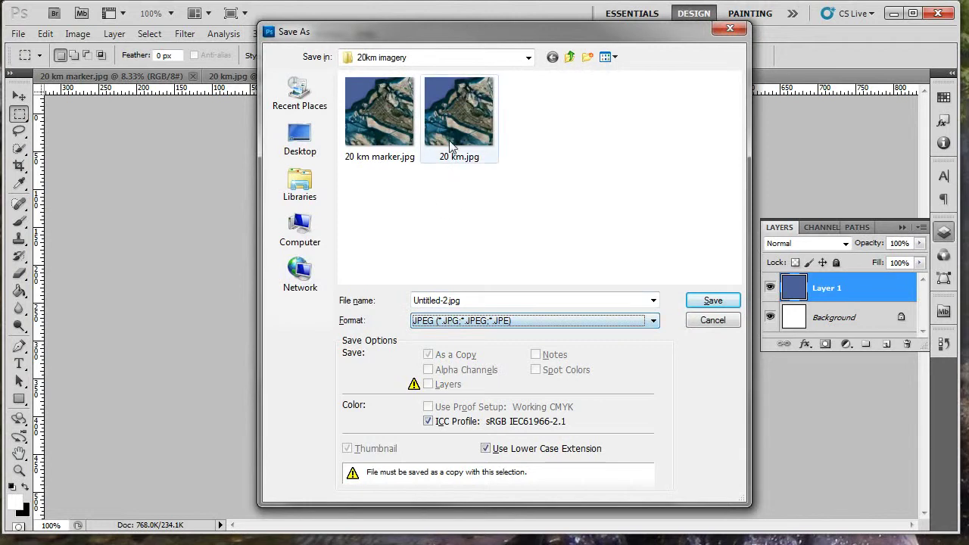
{"action": "left_click", "coordinate": [444, 305]}
{"action": "left_click", "coordinate": [447, 303]}
{"action": "double_click", "coordinate": [447, 302]}
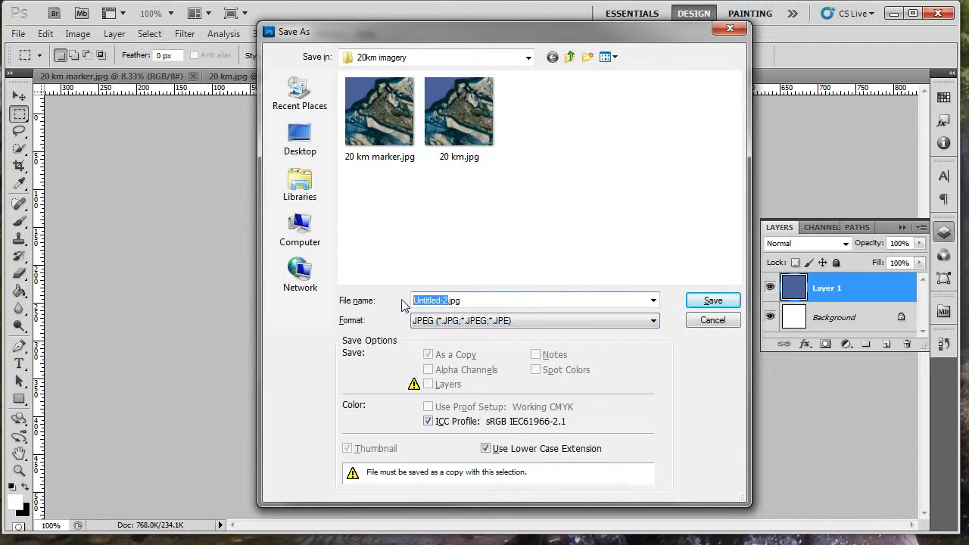
{"action": "type", "text": "AbuDhabi 1"}
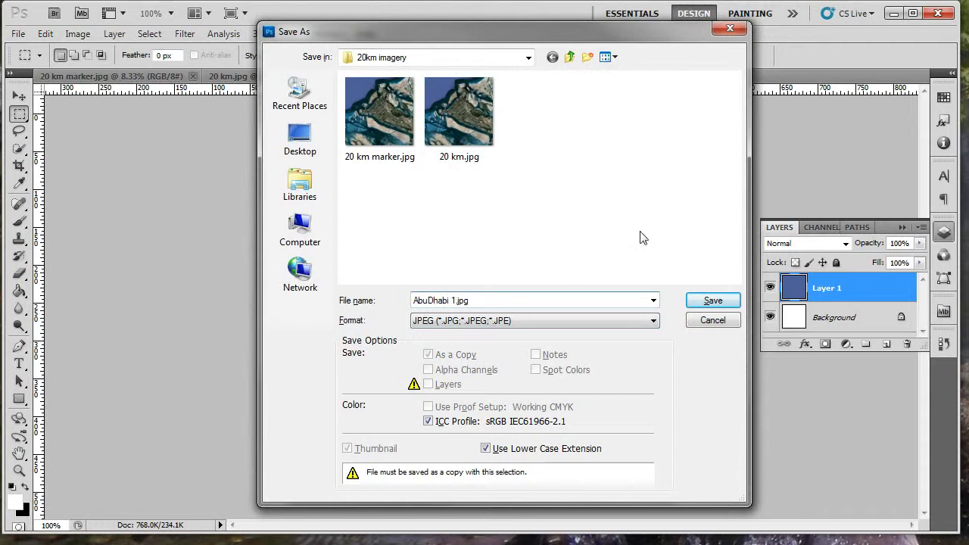
{"action": "left_click", "coordinate": [711, 302]}
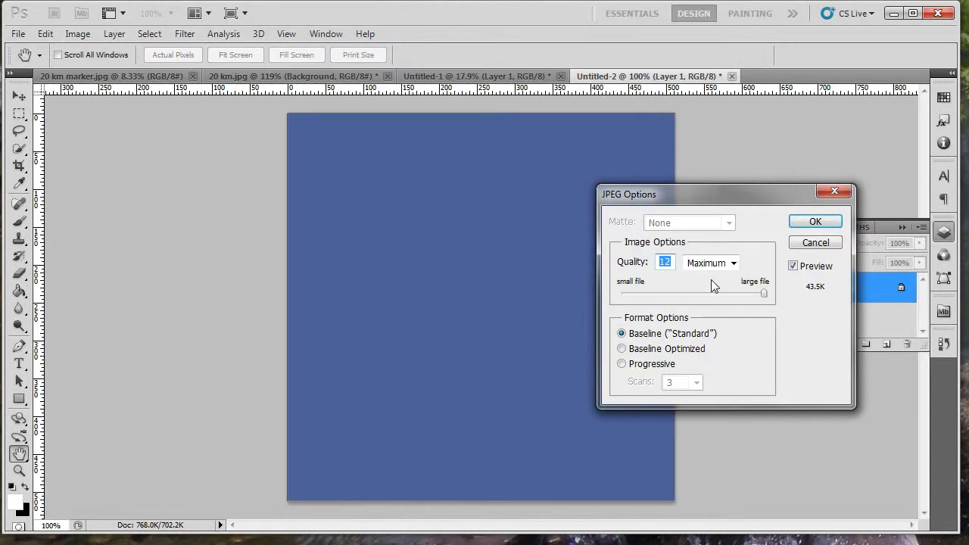
{"action": "left_click", "coordinate": [799, 222]}
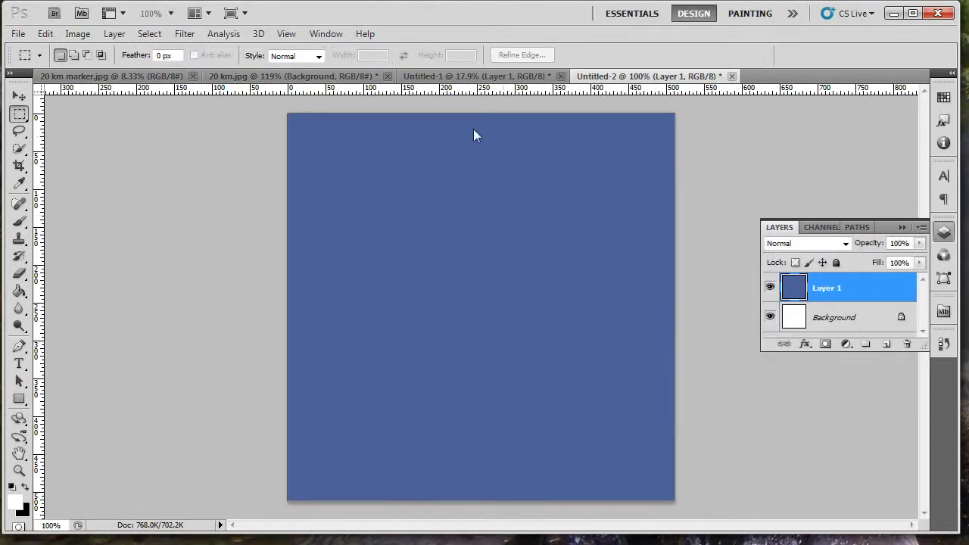
Mark the second top-row tile in Untitled-1 and paste it into Untitled-2 as a new layer
{"action": "left_click", "coordinate": [478, 74]}
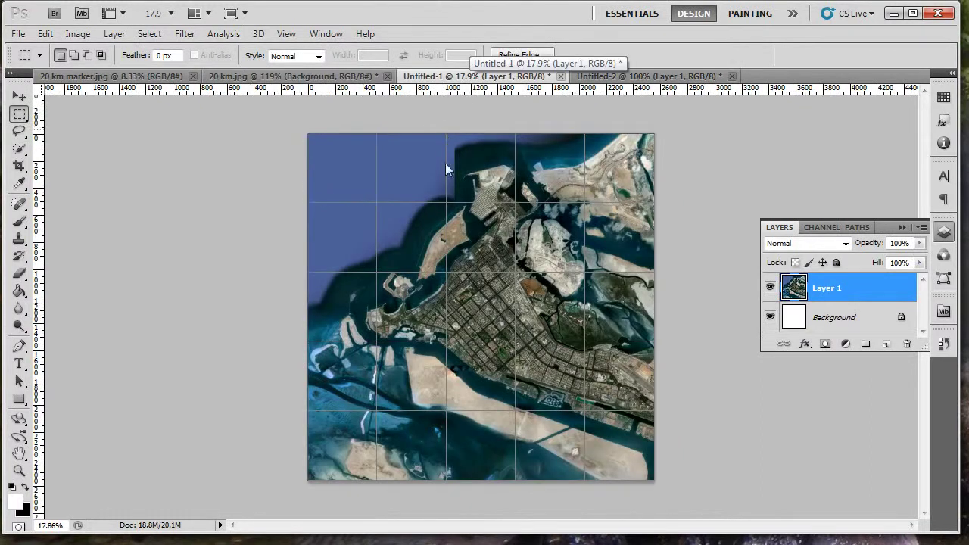
{"action": "left_click_drag", "start_coordinate": [399, 201], "coordinate": [376, 200]}
{"action": "left_click", "coordinate": [599, 76]}
{"action": "key", "text": "ctrl+v"}
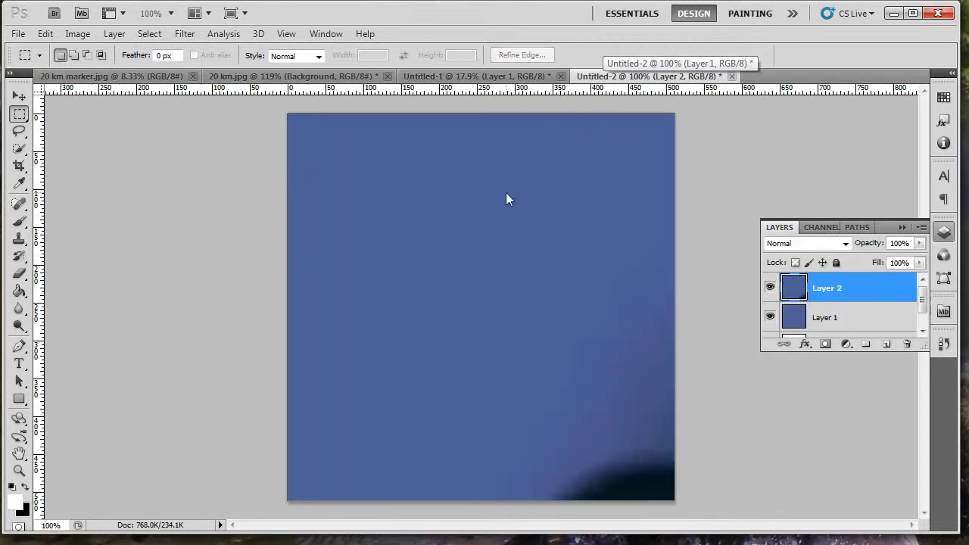
Save the second tile as the JPEG AbuDhabi 2.jpg
{"action": "key", "text": "ctrl+shift+s"}
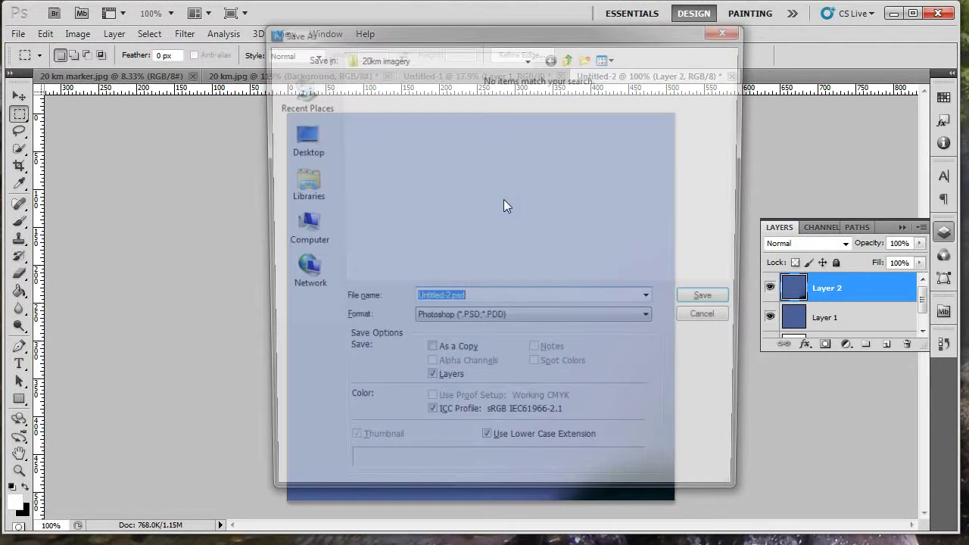
{"action": "left_click", "coordinate": [484, 321]}
{"action": "left_click", "coordinate": [462, 424]}
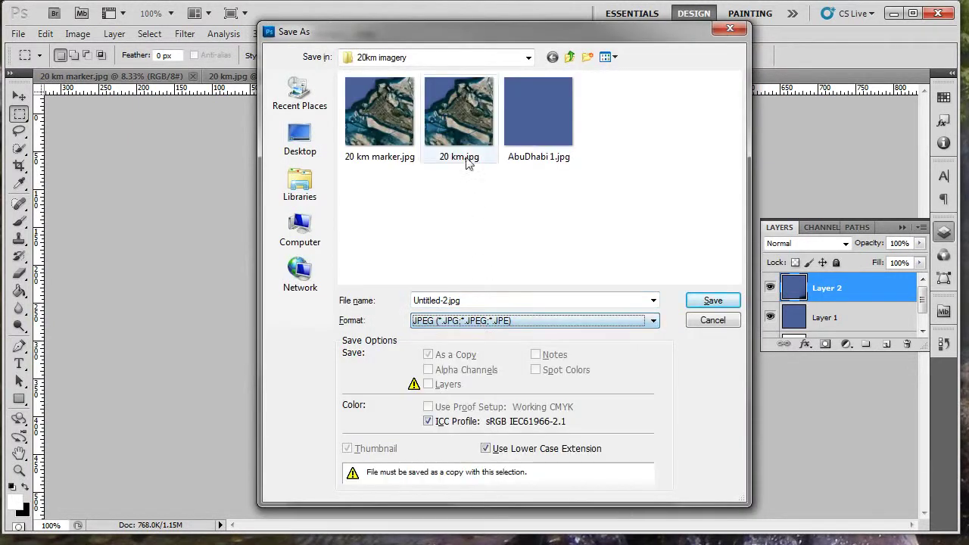
{"action": "left_click", "coordinate": [519, 161]}
{"action": "left_click", "coordinate": [452, 303]}
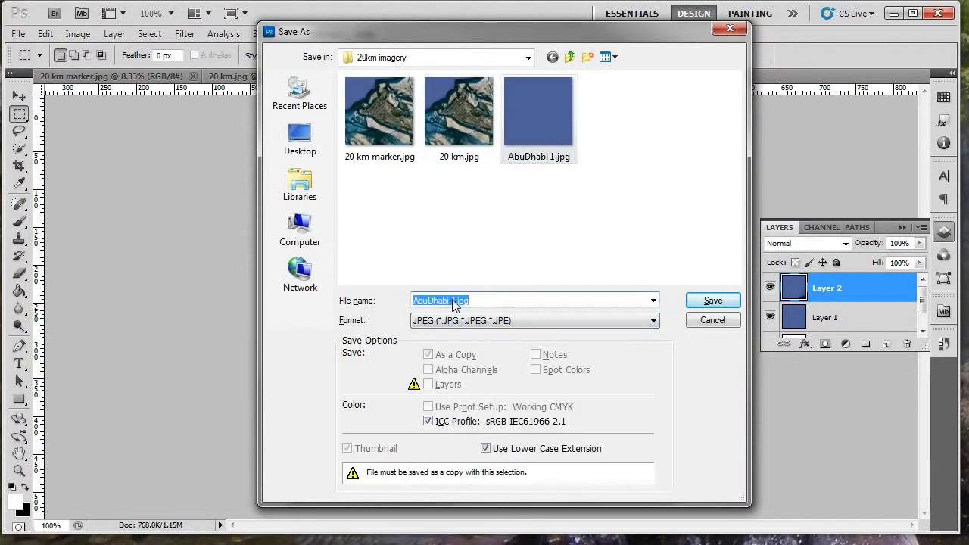
{"action": "double_click", "coordinate": [454, 301]}
{"action": "type", "text": "2"}
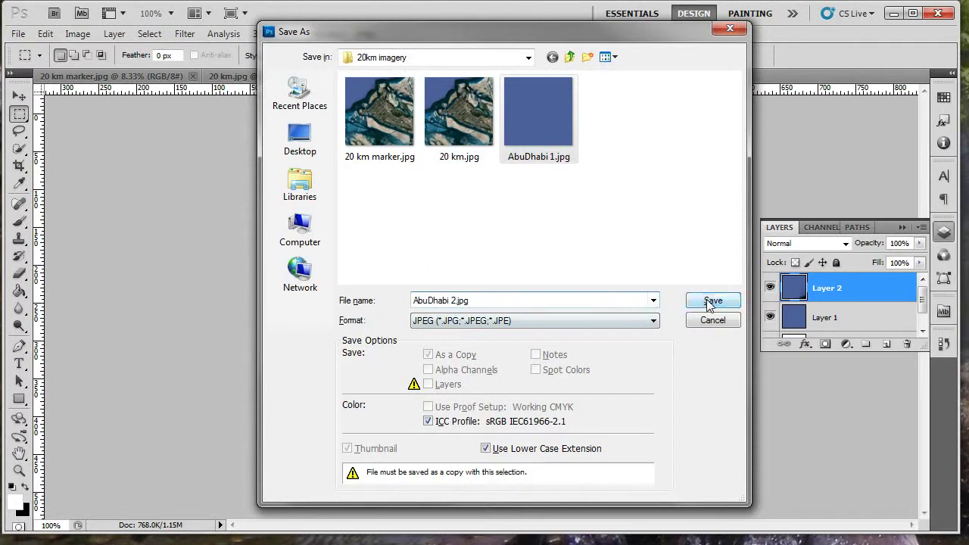
{"action": "left_click", "coordinate": [713, 301]}
{"action": "left_click", "coordinate": [807, 222]}
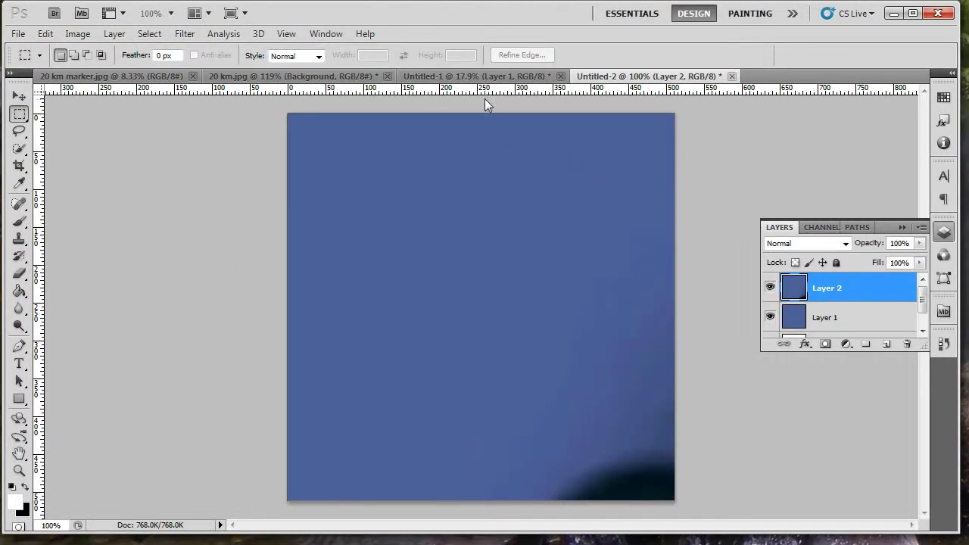
Switch back to the gridded Untitled-1 map document
{"action": "left_click", "coordinate": [475, 77]}
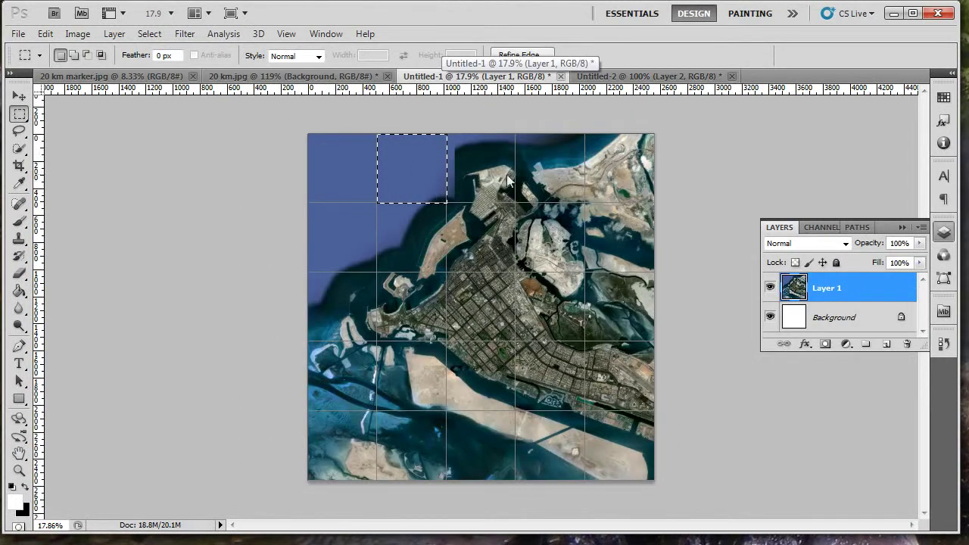